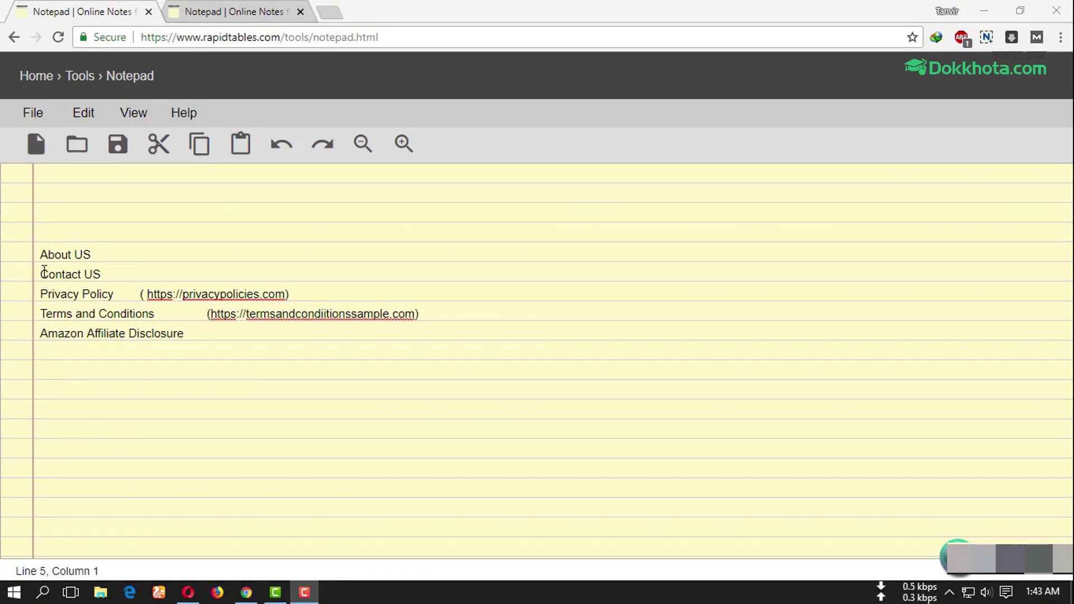
Step: Review the note's list of website pages, from About US through Amazon Affiliate Disclosure
double_click(52, 256)
left_click_drag(53, 256, 136, 316)
double_click(55, 274)
double_click(62, 294)
double_click(62, 317)
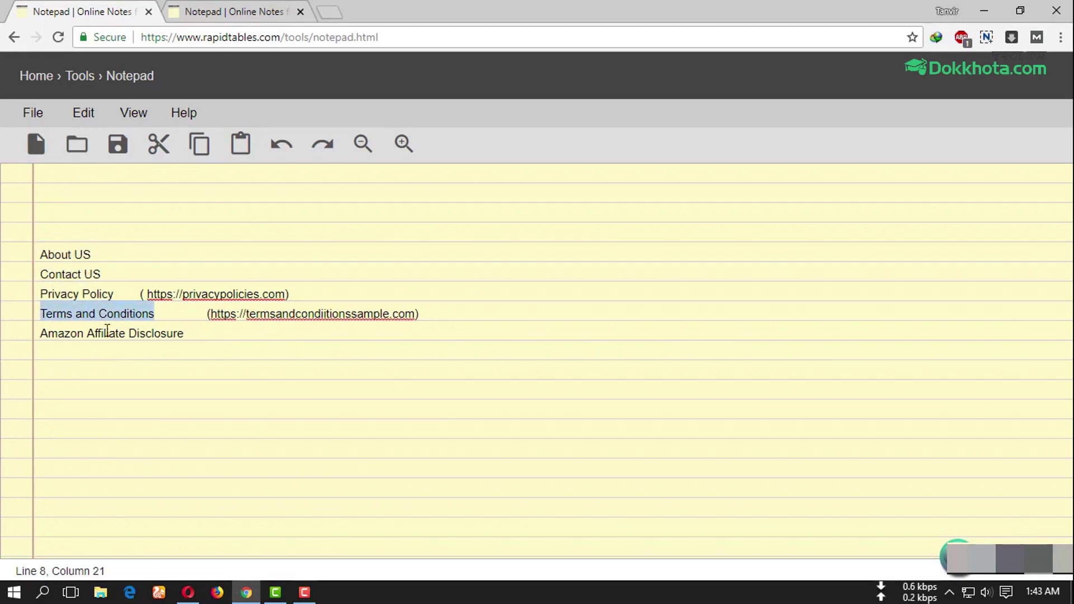
left_click(64, 339)
left_click_drag(41, 339, 185, 333)
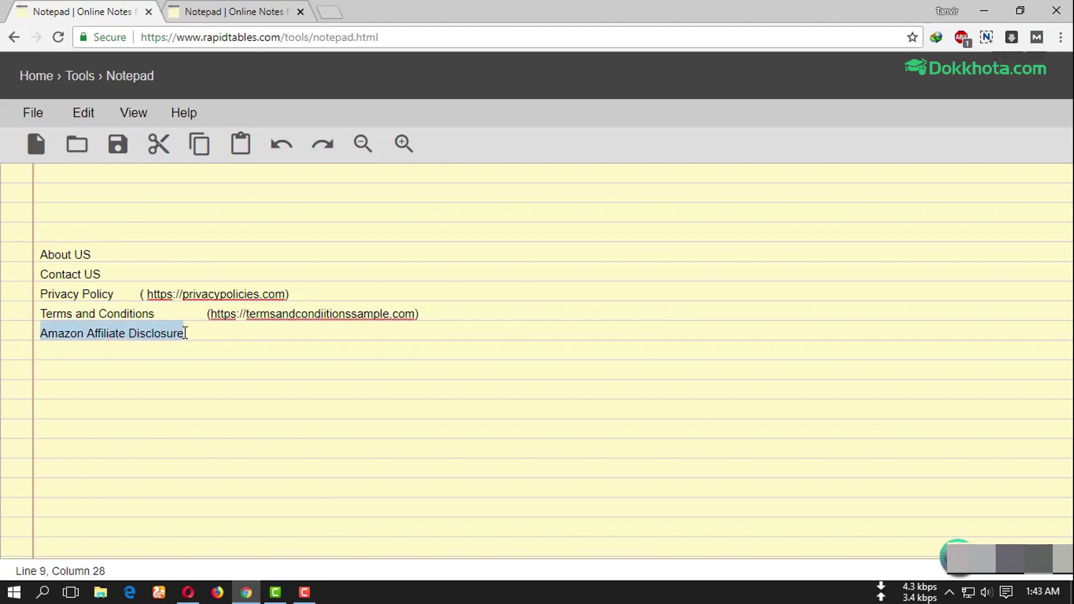
left_click(62, 285)
left_click_drag(42, 255, 101, 274)
left_click_drag(41, 294, 112, 293)
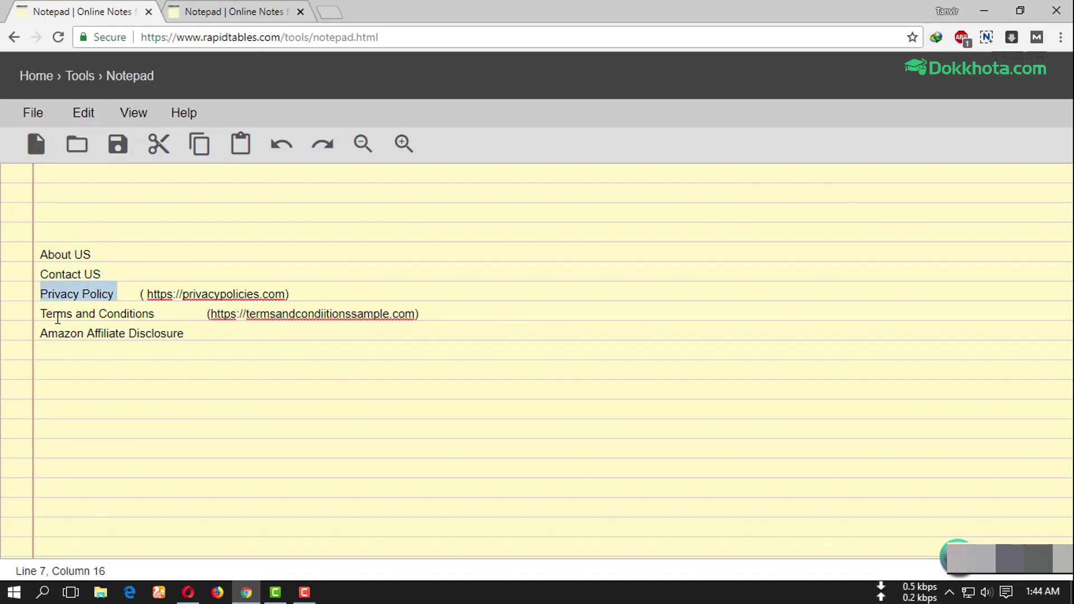
left_click_drag(40, 314, 154, 313)
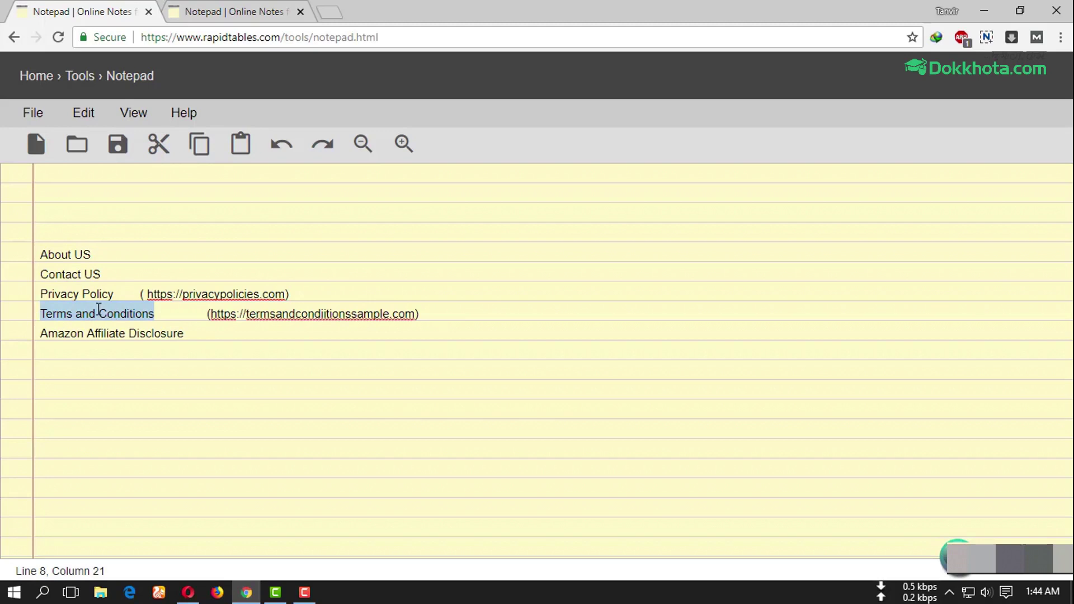
left_click(60, 336)
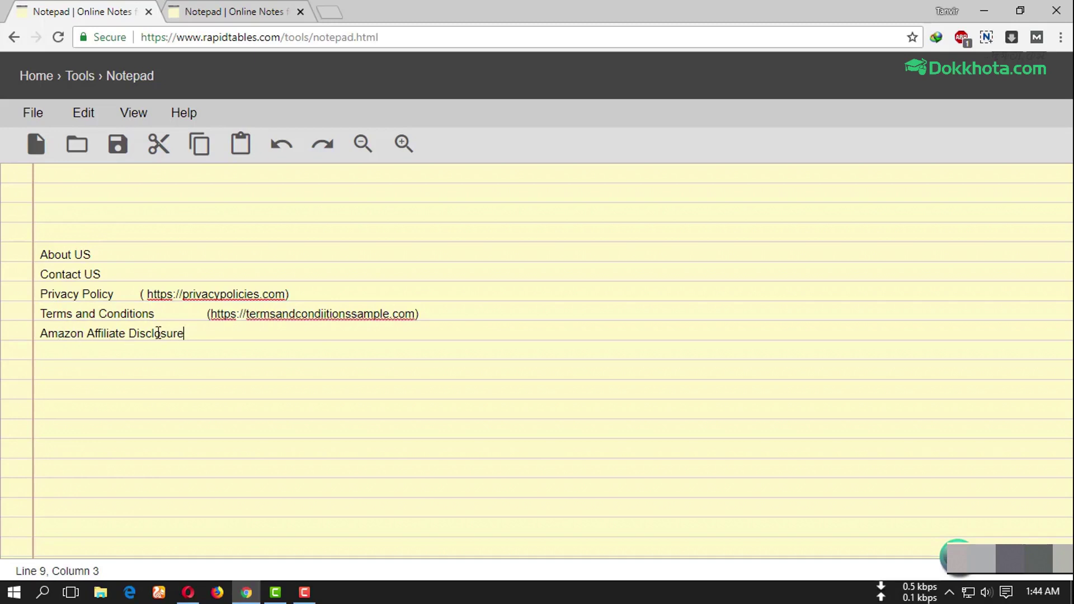
left_click_drag(184, 334, 40, 333)
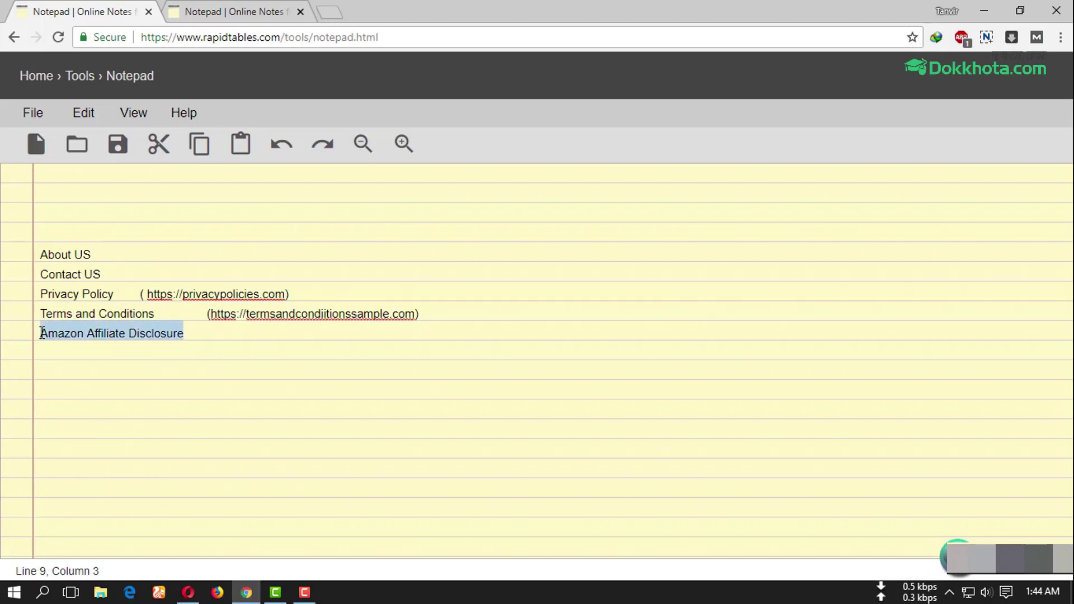
left_click(69, 255)
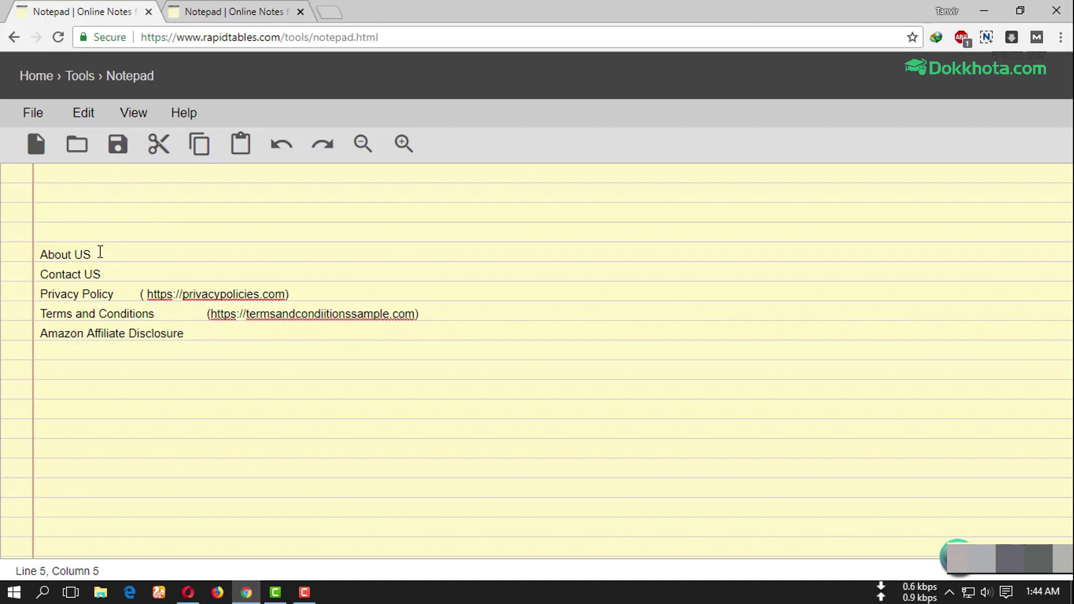
Step: Examine the About US entry and the matching welcome paragraph in the second Notepad note
double_click(49, 252)
left_click_drag(49, 252, 79, 253)
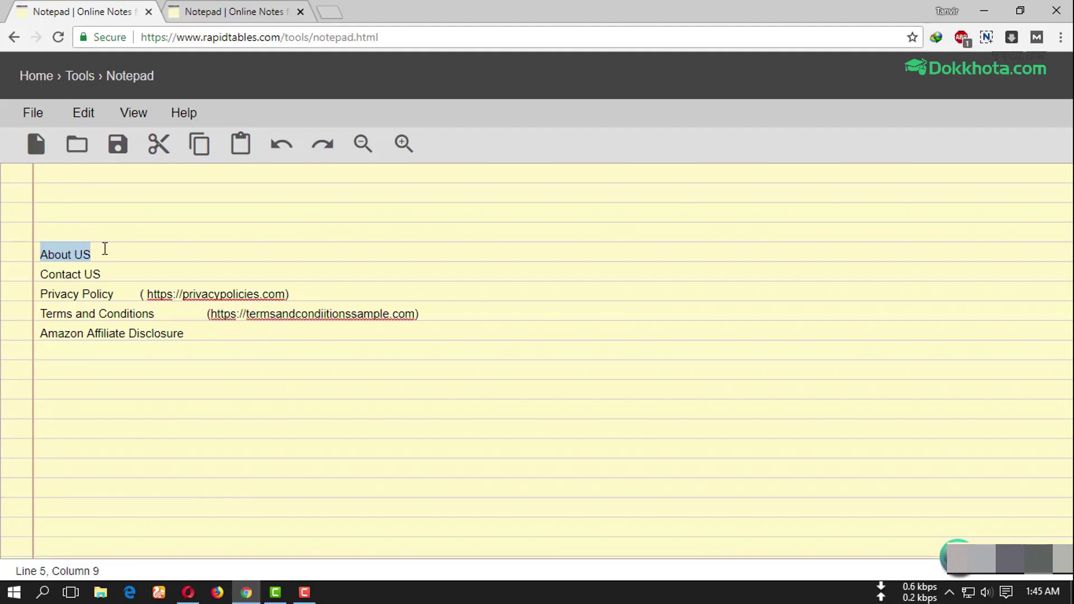
key("ctrl+Tab")
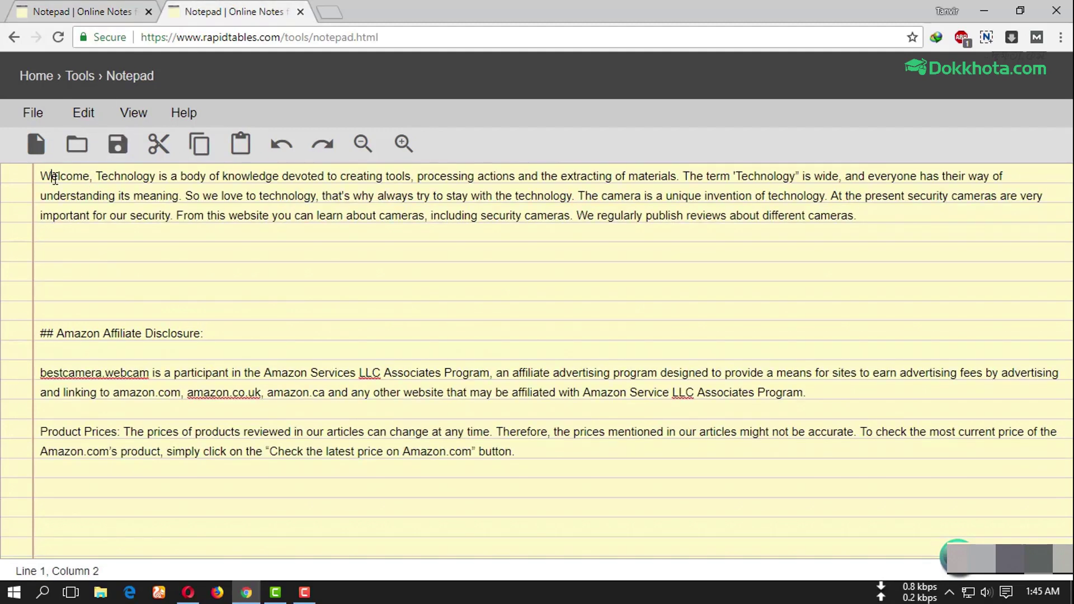
left_click_drag(43, 175, 864, 226)
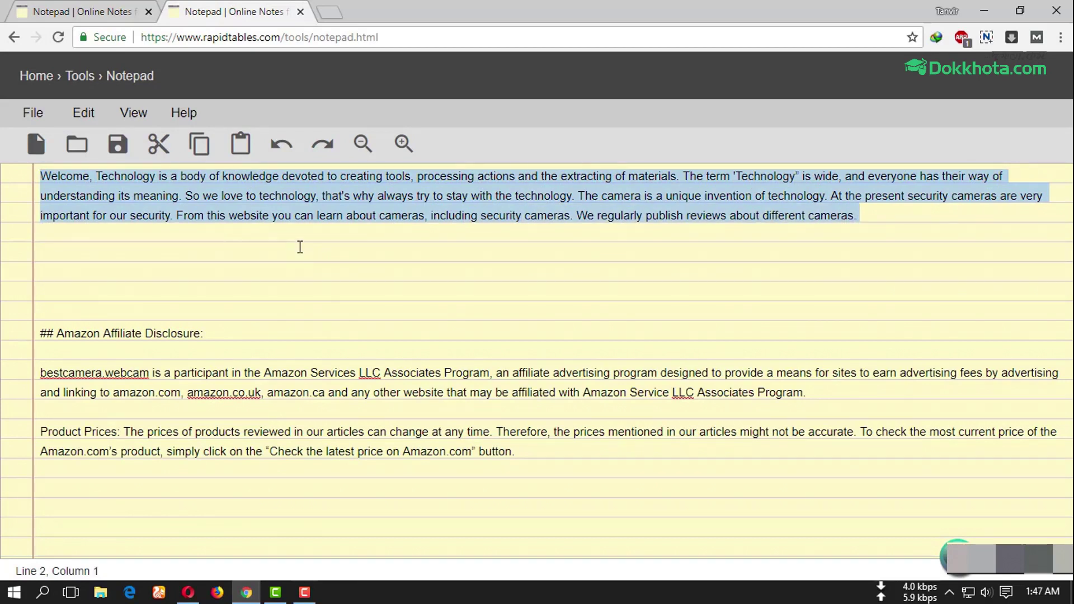
Step: Return to the page list and review the Contact US, Privacy Policy and Terms and Conditions entries
left_click(89, 11)
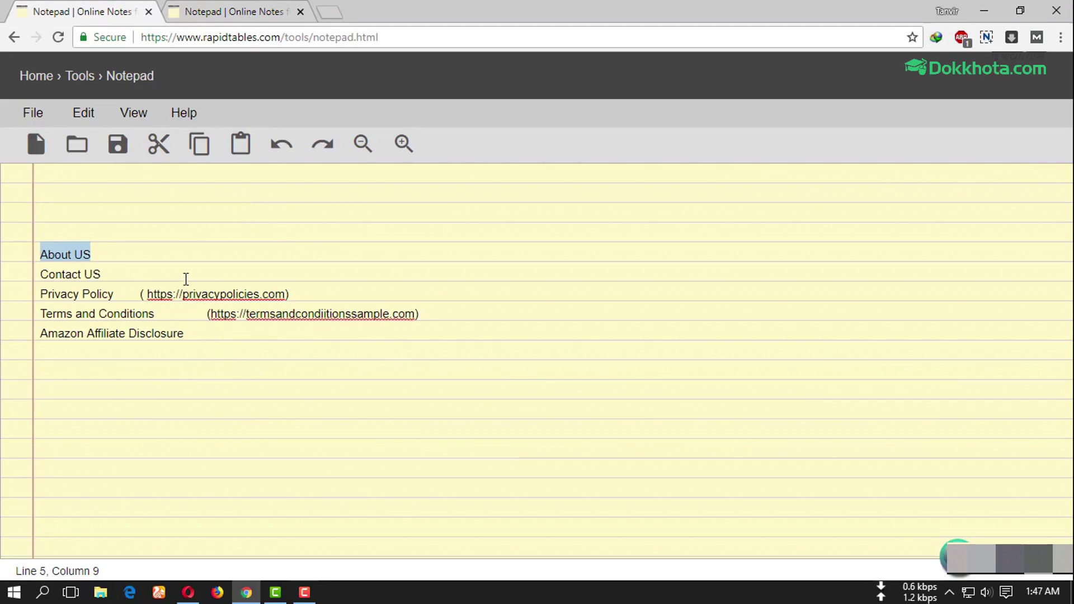
left_click_drag(41, 274, 90, 272)
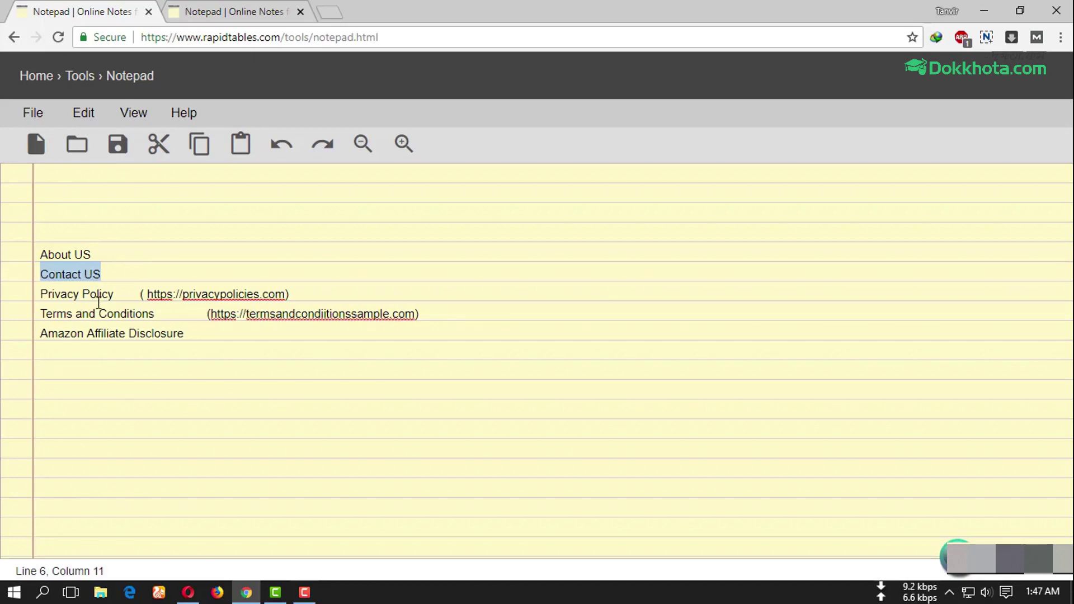
double_click(63, 297)
left_click_drag(63, 297, 112, 317)
double_click(52, 318)
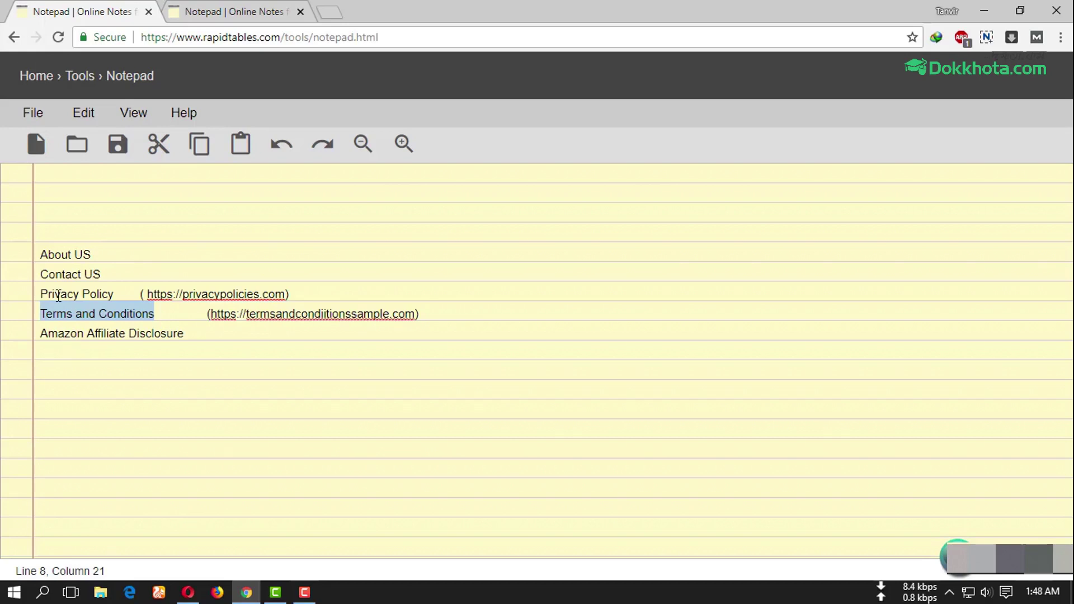
left_click_drag(40, 295, 113, 294)
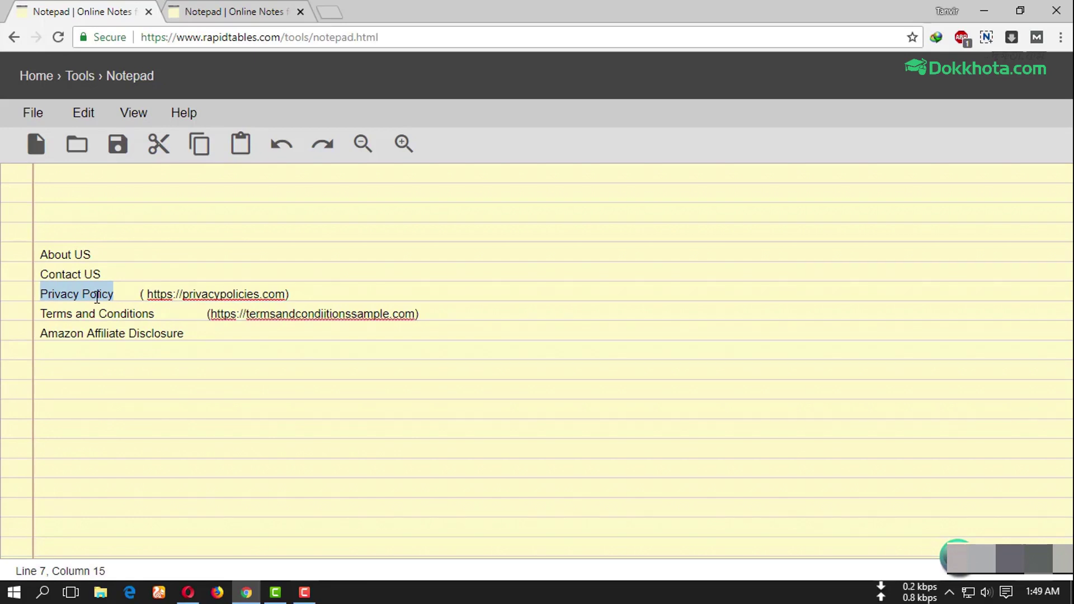
left_click(60, 292)
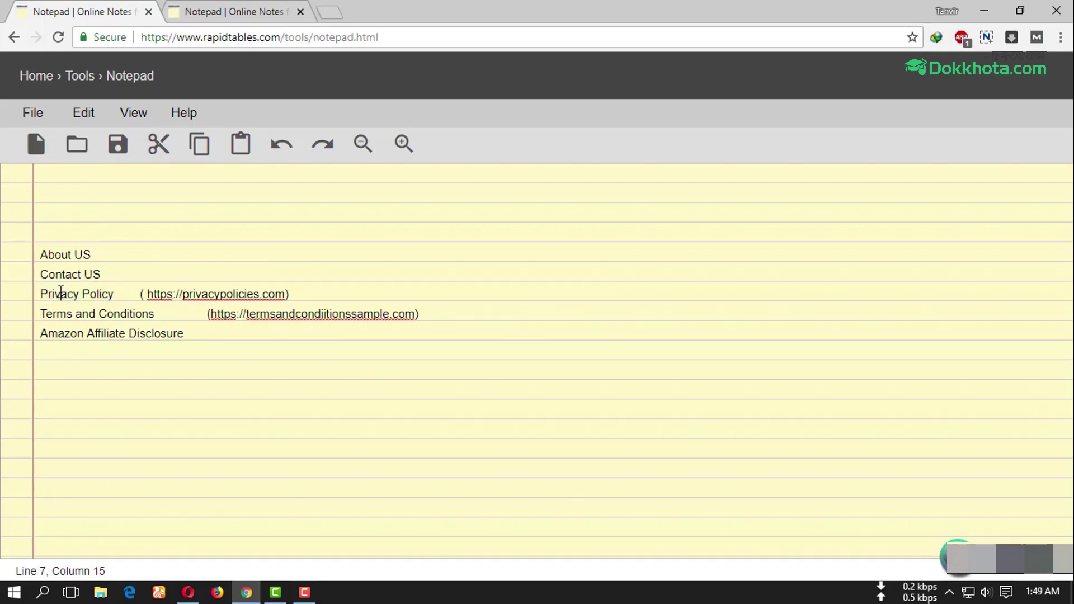
double_click(60, 292)
left_click(92, 290, "shift")
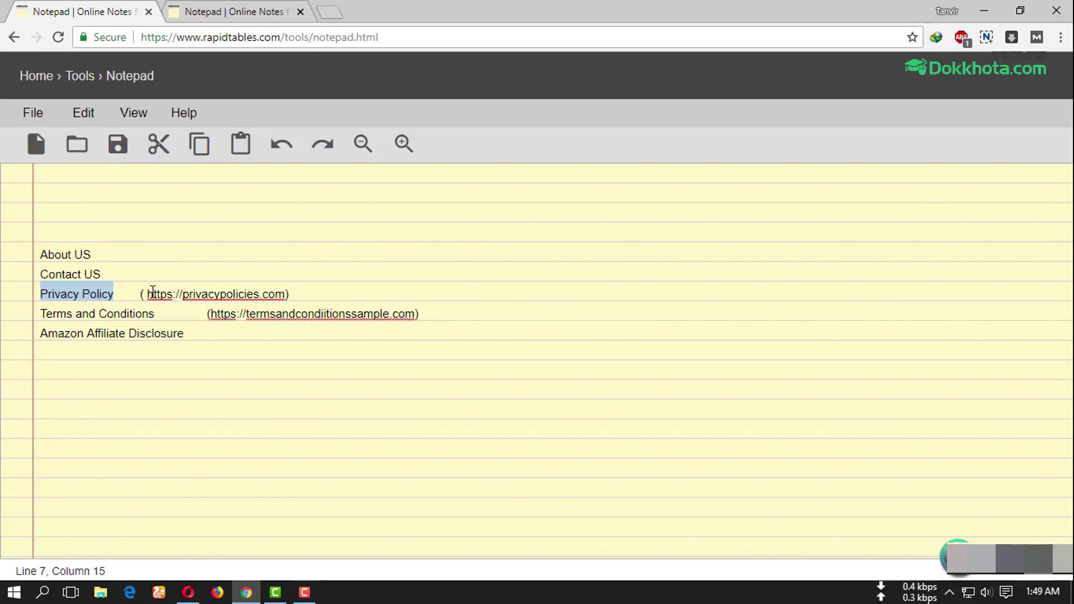
left_click_drag(147, 291, 268, 296)
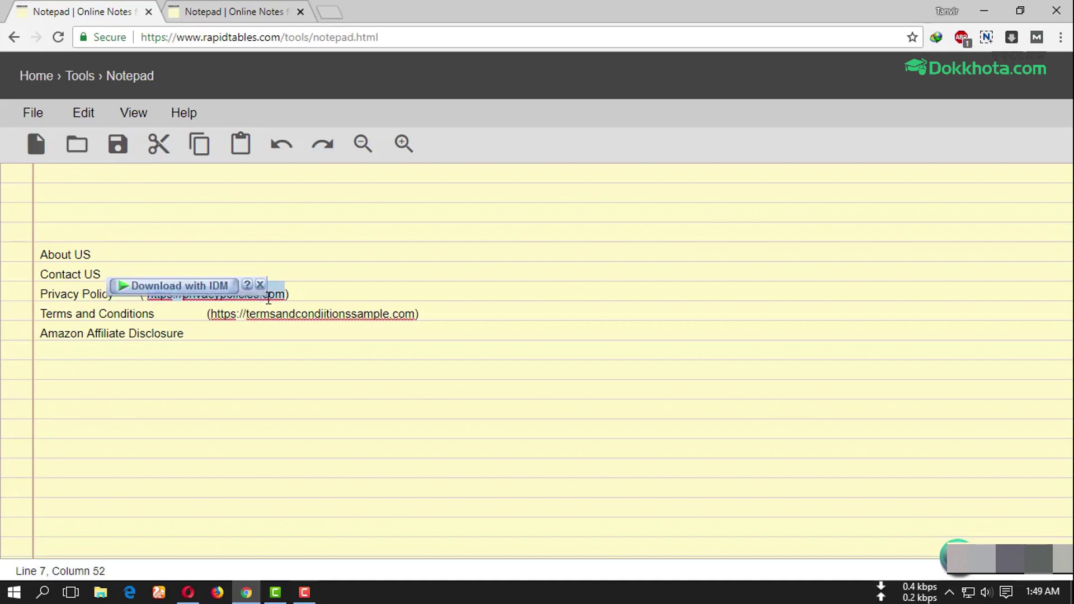
left_click(262, 284)
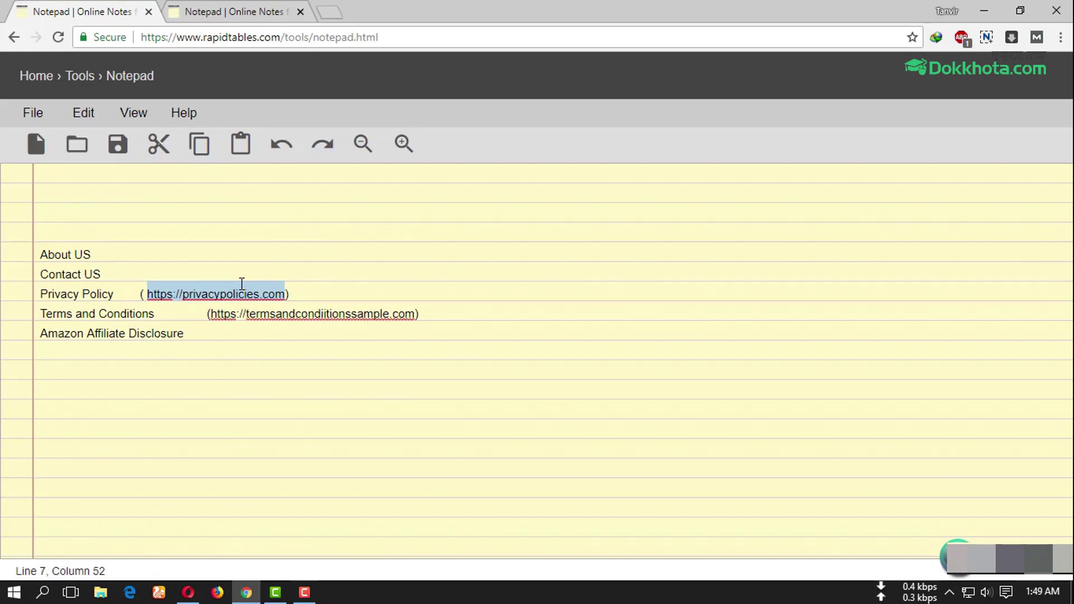
Step: Examine the Terms and Conditions entry and the source website address noted beside it
left_click_drag(42, 313, 154, 317)
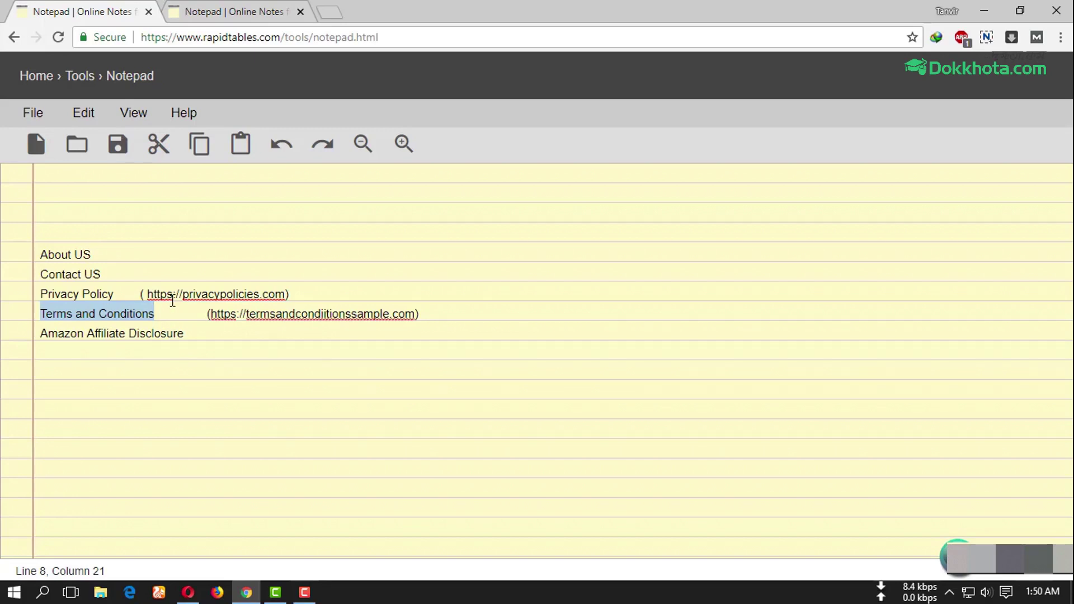
left_click(252, 295)
double_click(229, 317)
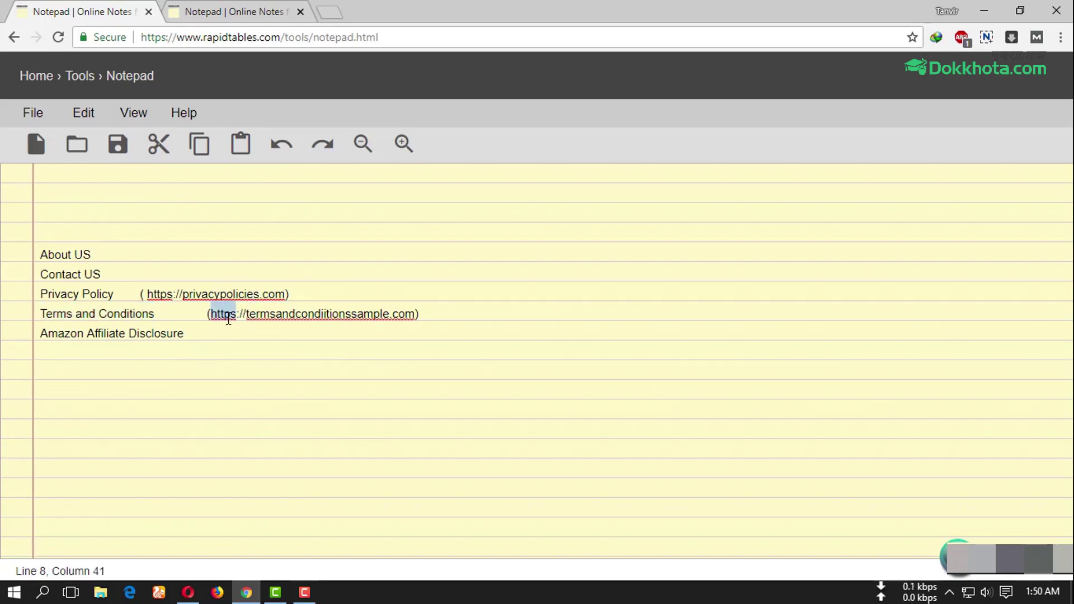
left_click_drag(228, 317, 399, 315)
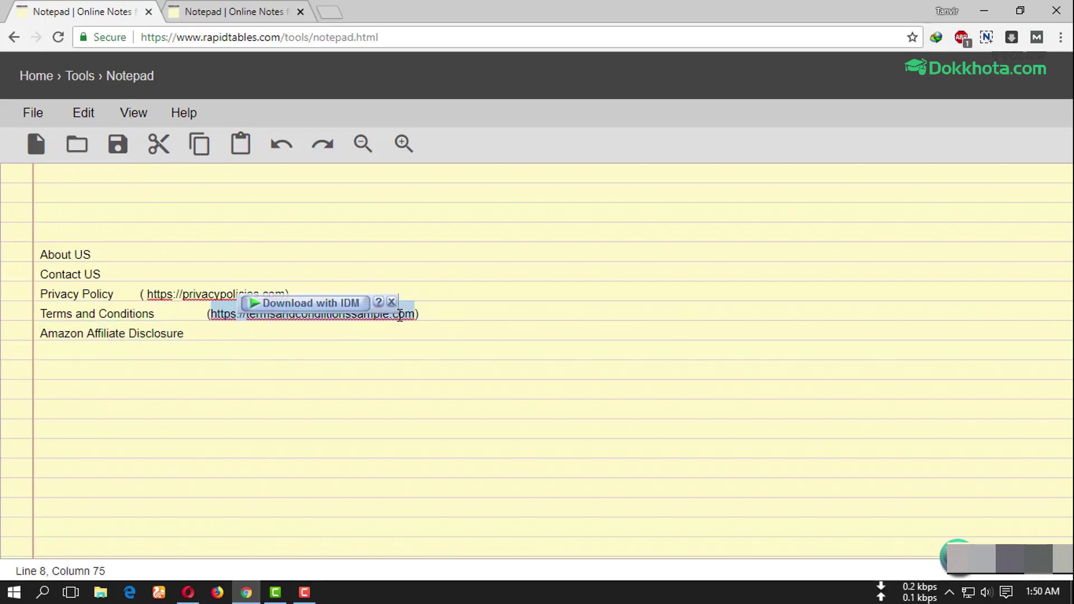
left_click(393, 303)
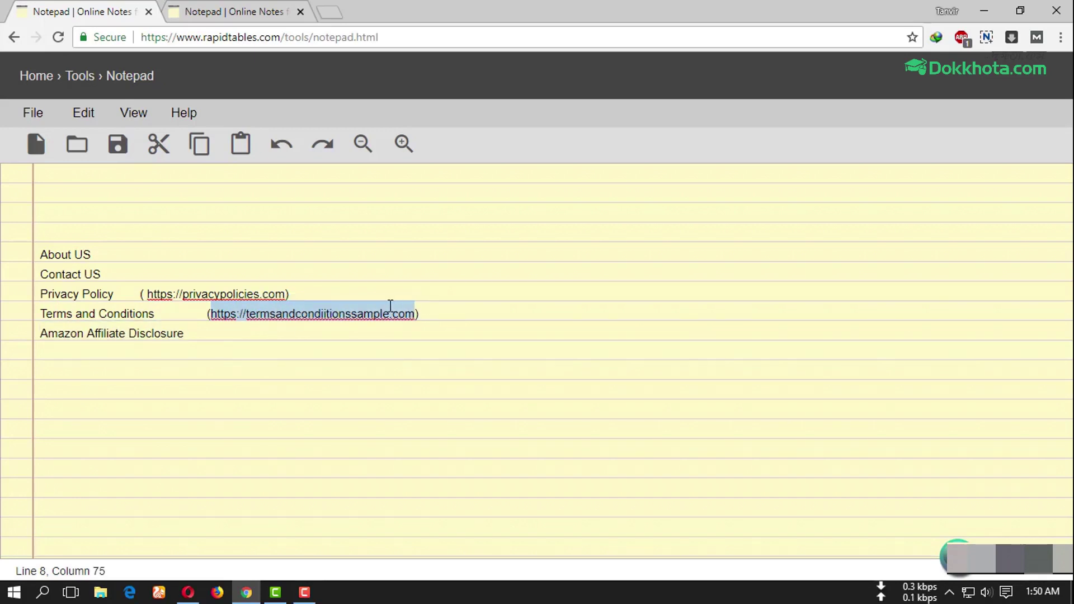
Step: Examine the Amazon Affiliate Disclosure entry and the disclosure and product prices text in the second note
left_click(61, 342)
double_click(60, 334)
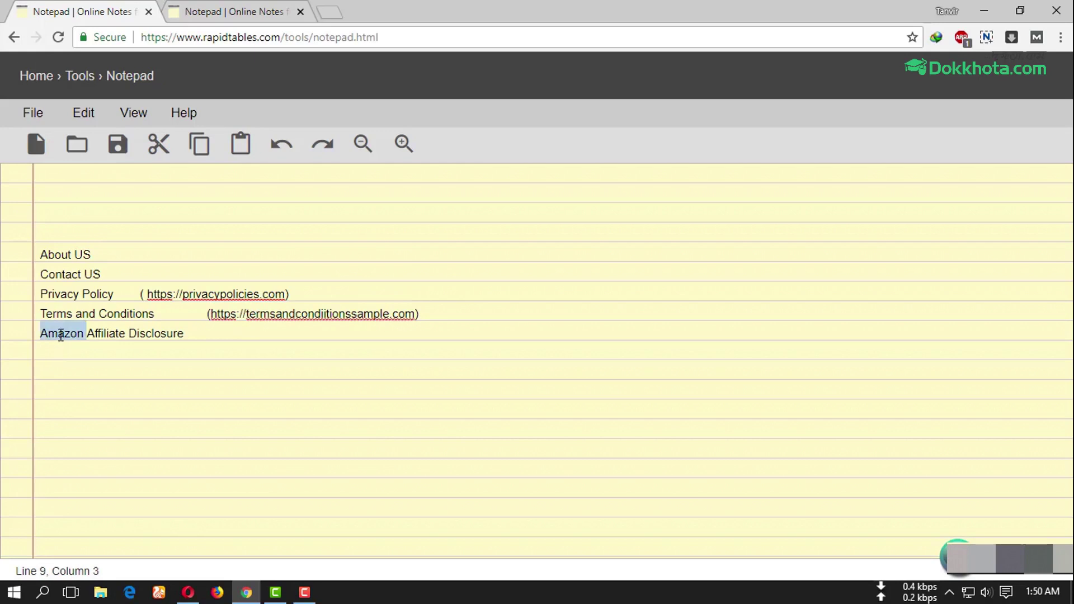
left_click_drag(60, 335, 164, 335)
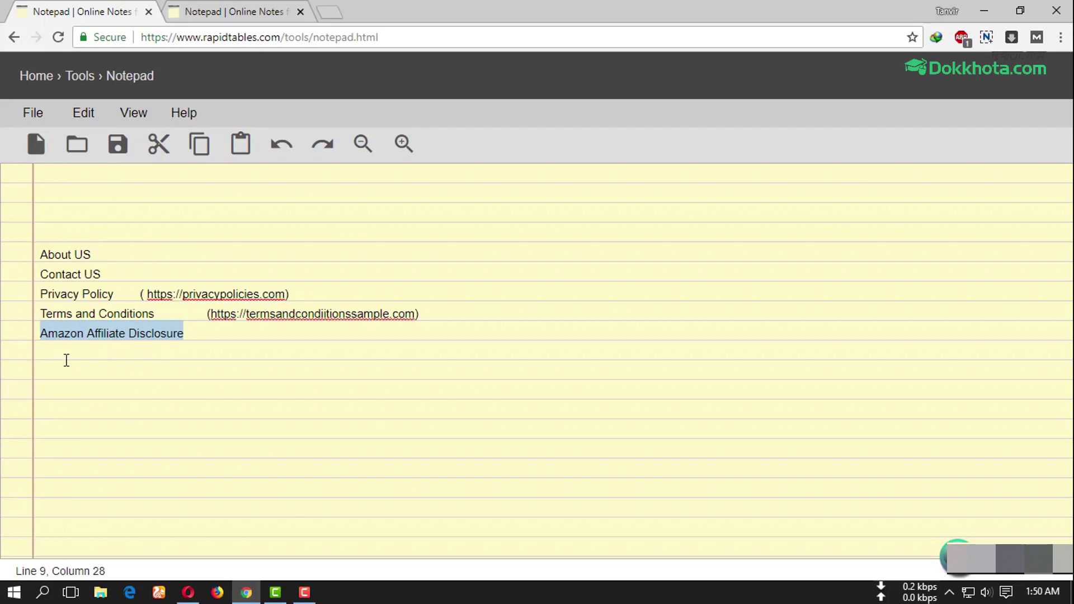
left_click(114, 356)
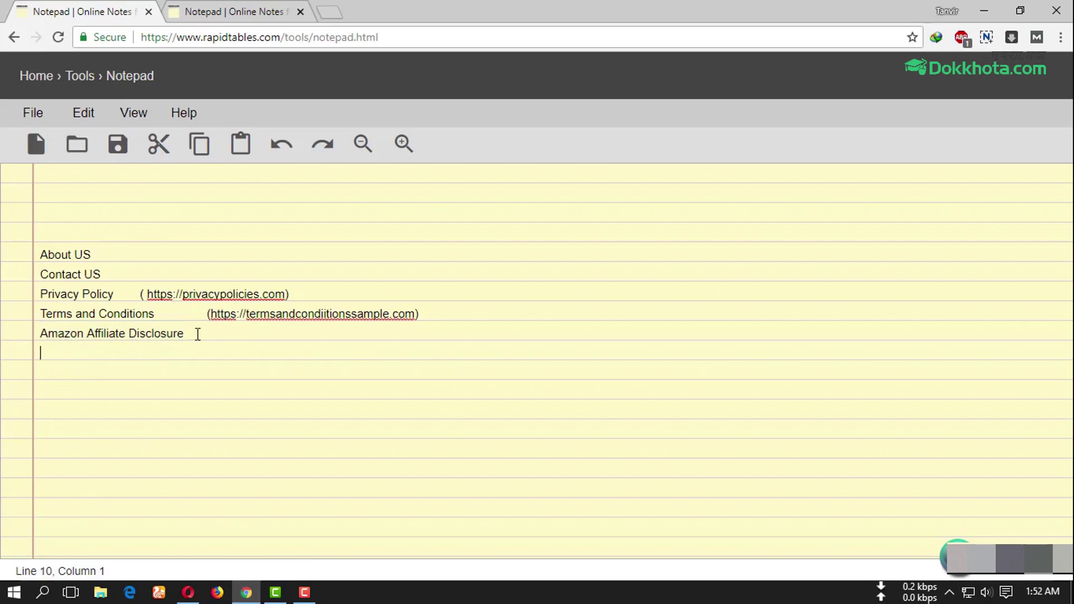
left_click_drag(204, 333, 39, 333)
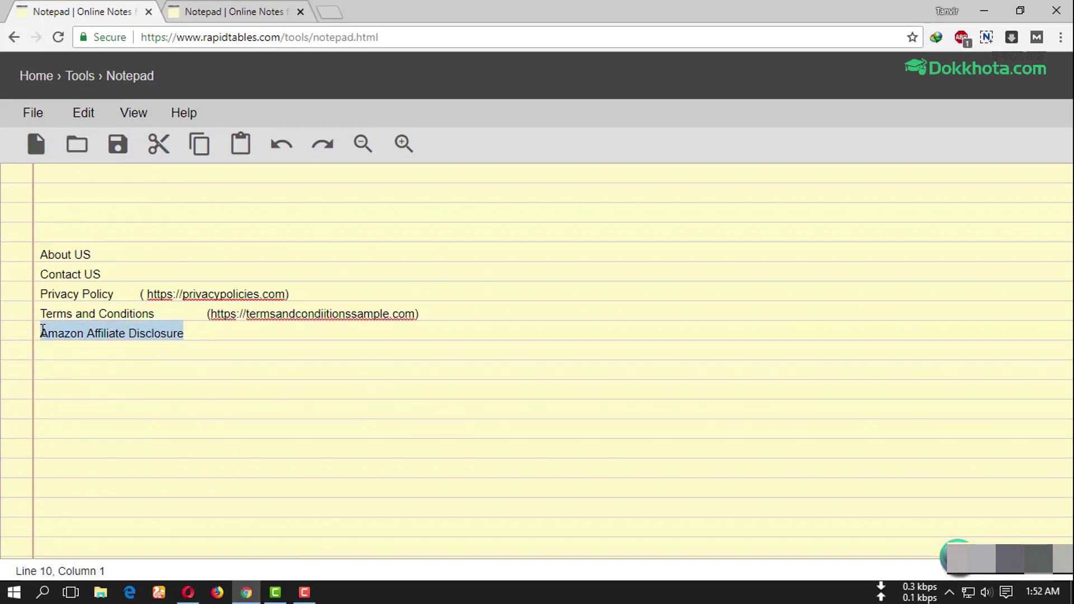
left_click(247, 6)
left_click(63, 373)
left_click_drag(39, 372, 515, 452)
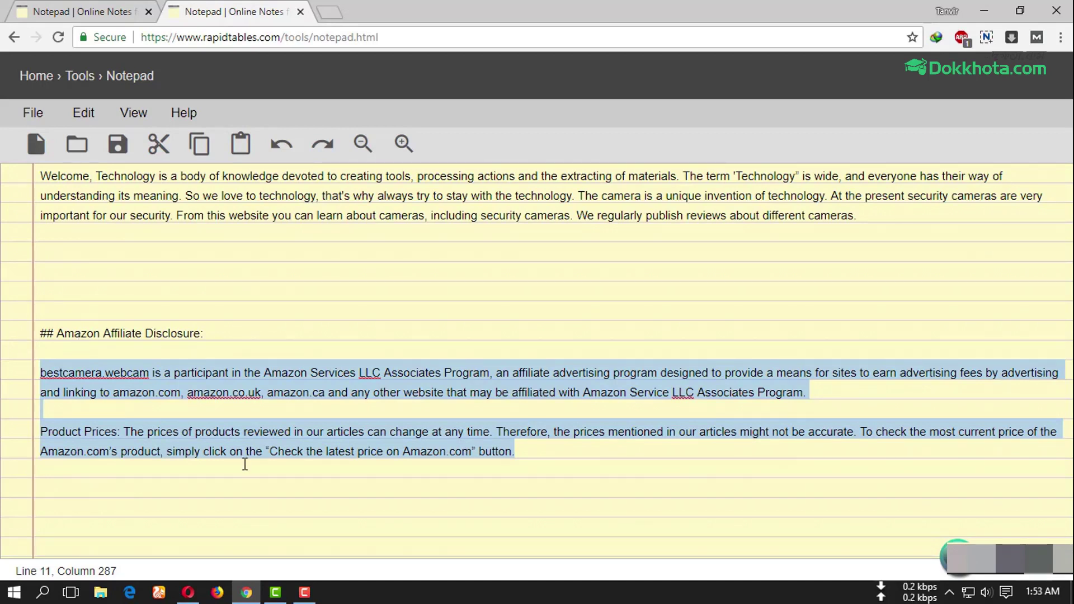
Step: Switch to Opera and open the list of all pages in the Best Camera site's WordPress admin
left_click(187, 592)
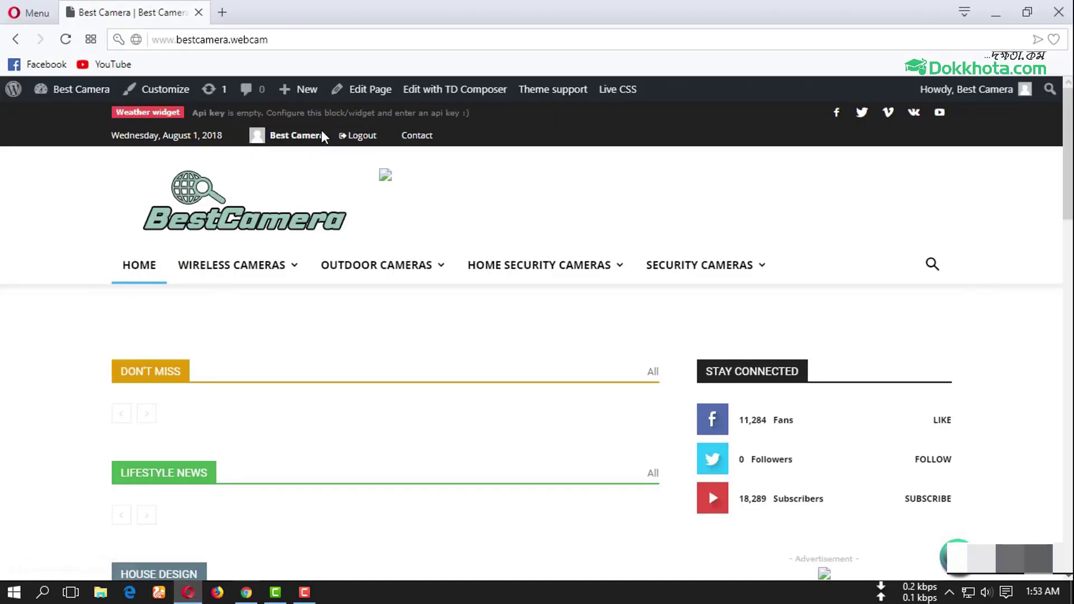
mouse_move(74, 95)
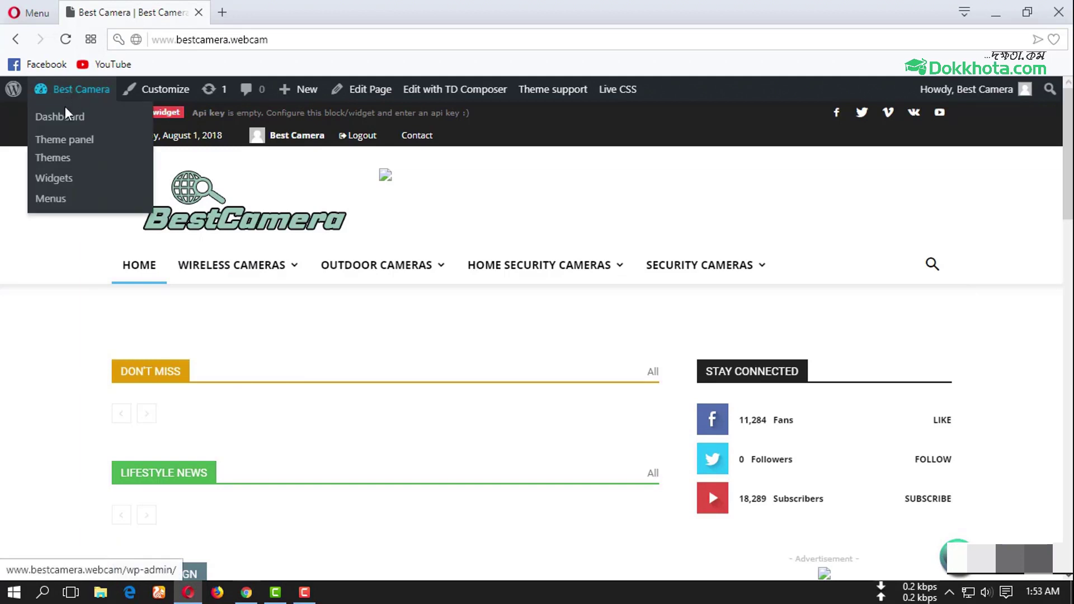
left_click(66, 113)
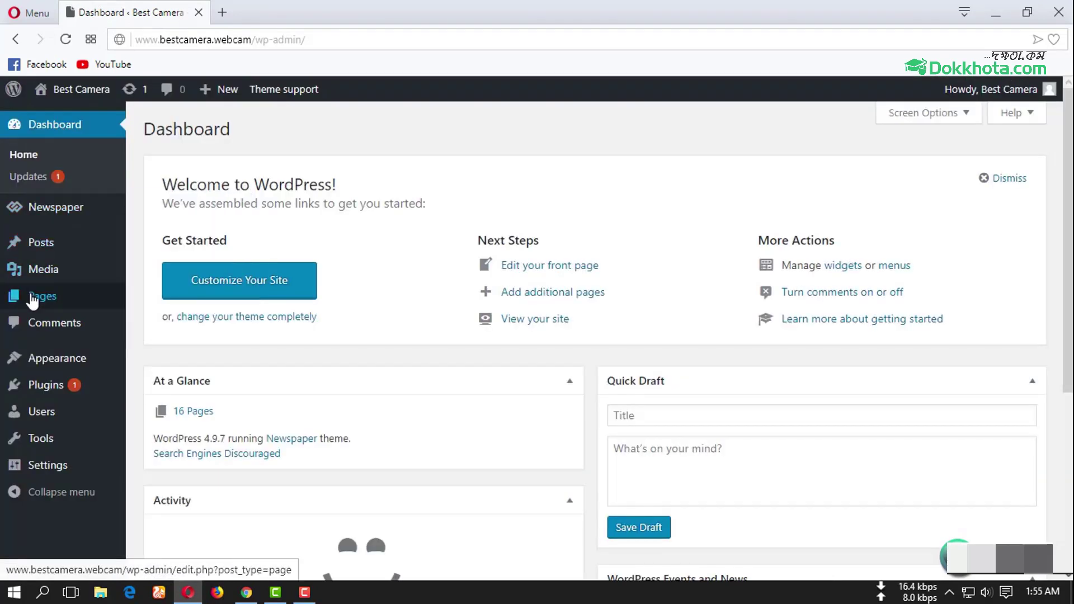
mouse_move(43, 300)
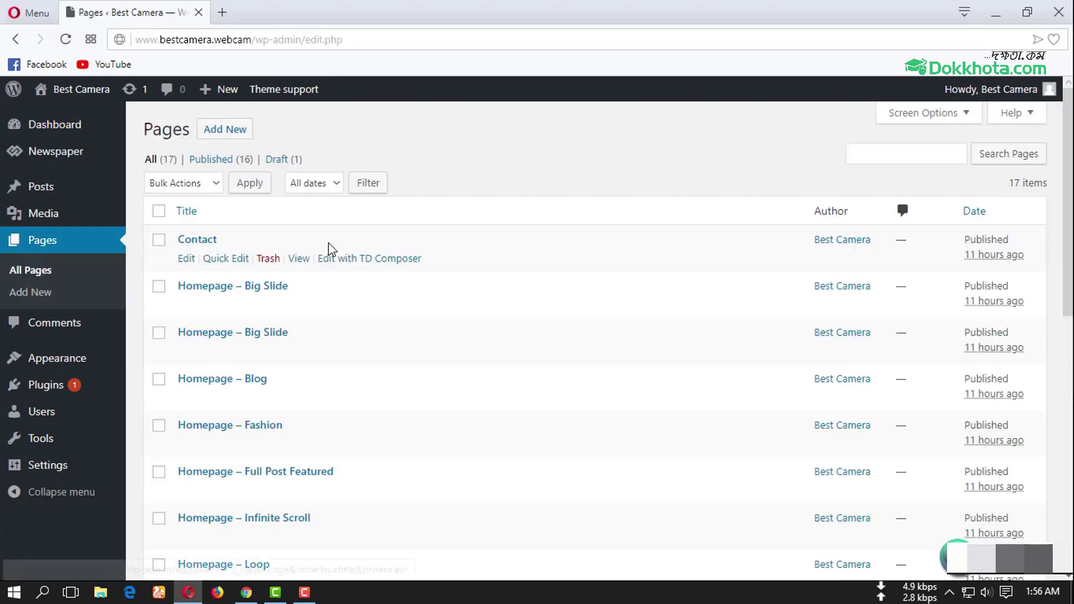
Step: Move all pages except Contact, News, Privacy Policy and Sample Page to the Trash in one bulk action
scroll(226, 399, "down", 10)
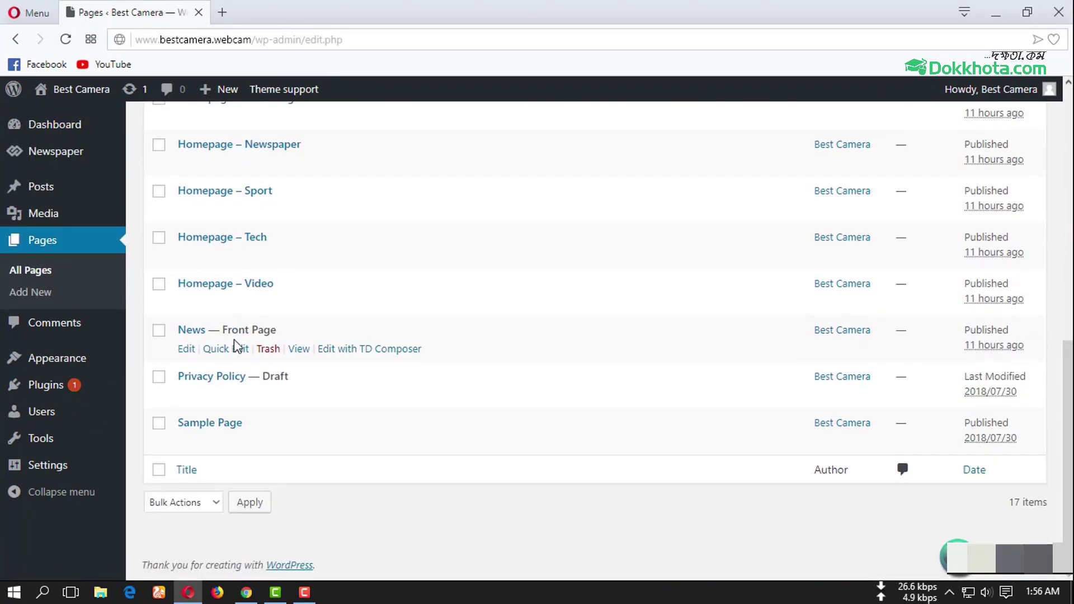
scroll(243, 269, "up", 6)
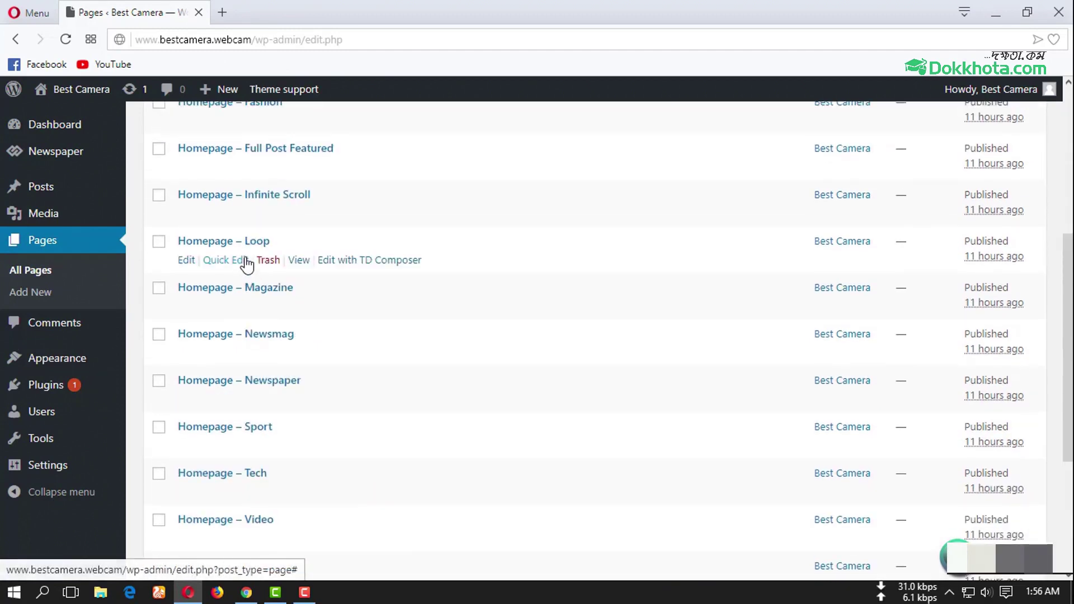
scroll(248, 325, "up", 3)
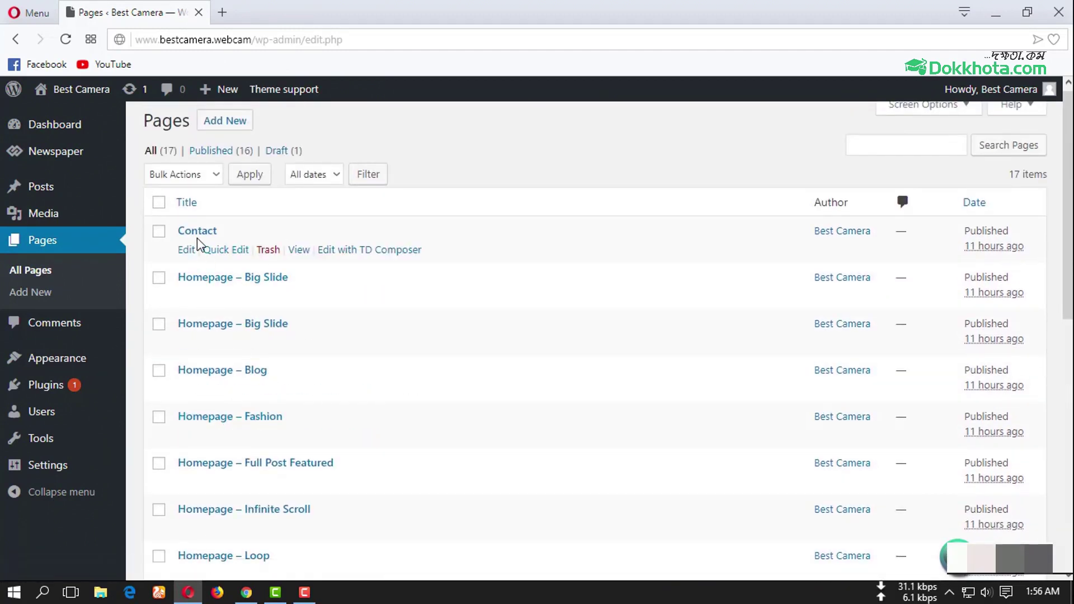
left_click(158, 204)
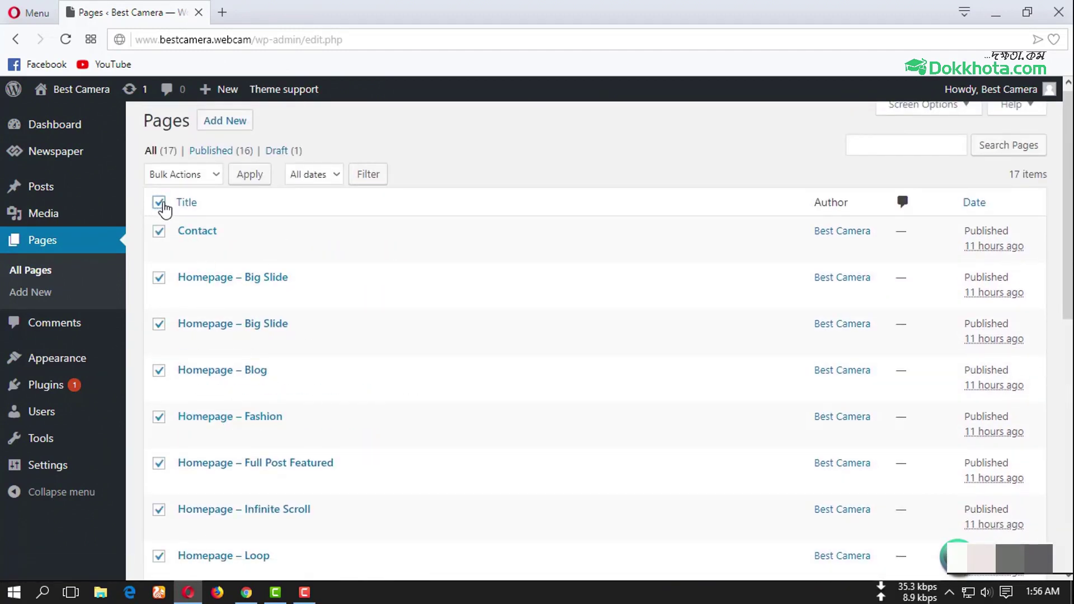
scroll(282, 324, "down", 6)
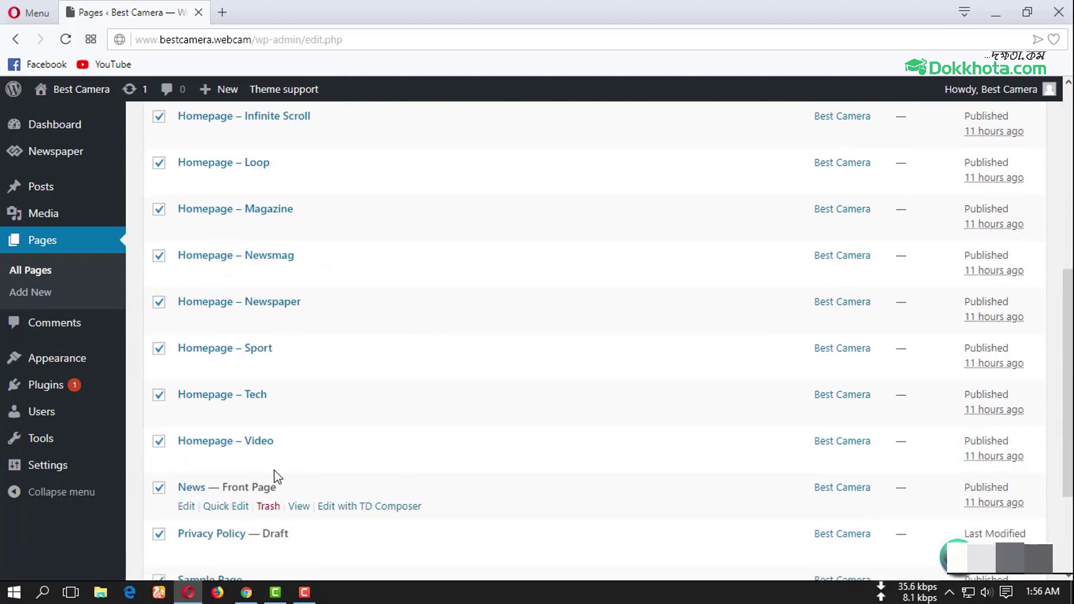
scroll(247, 331, "down", 3)
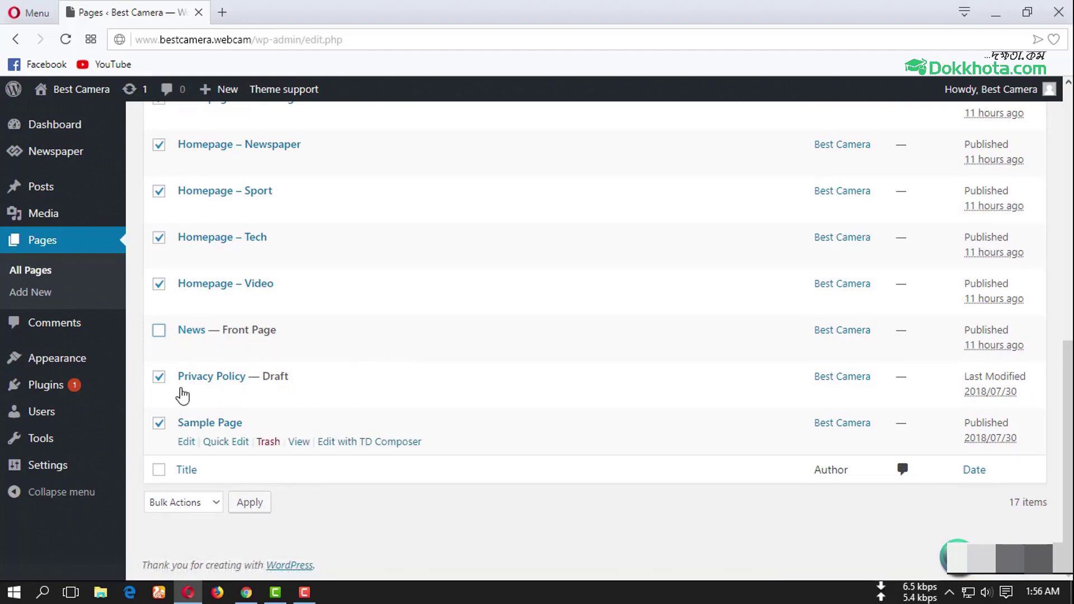
left_click(159, 378)
scroll(216, 302, "up", 5)
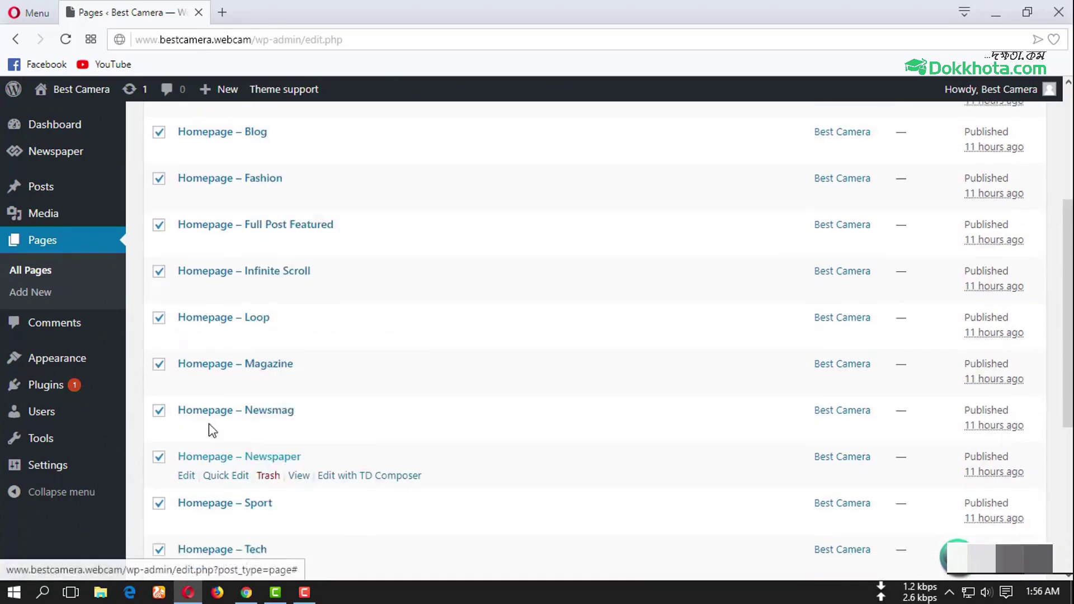
scroll(212, 430, "up", 4)
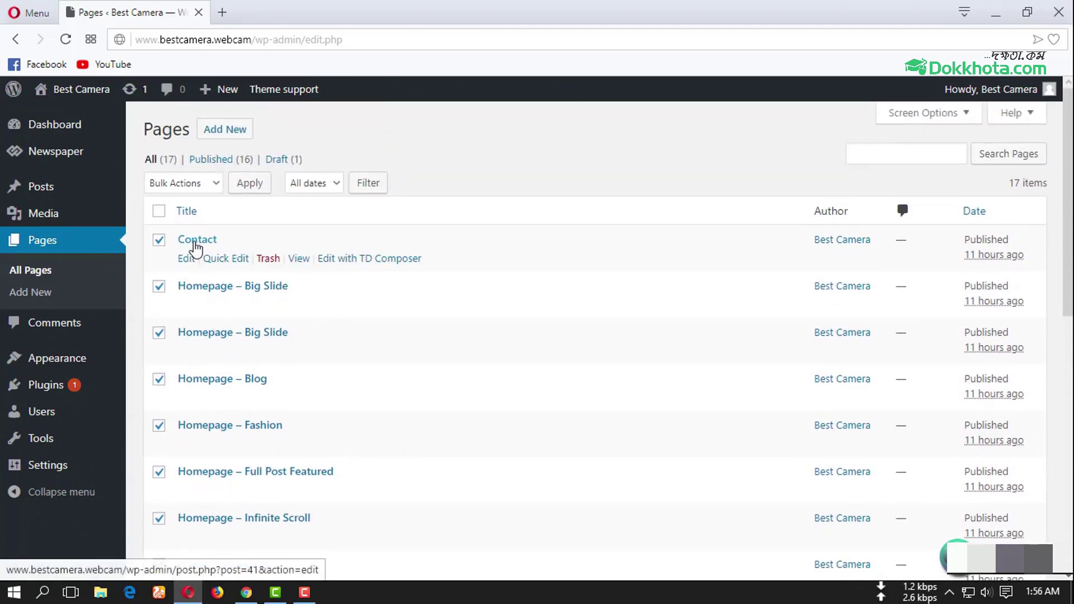
left_click(158, 240)
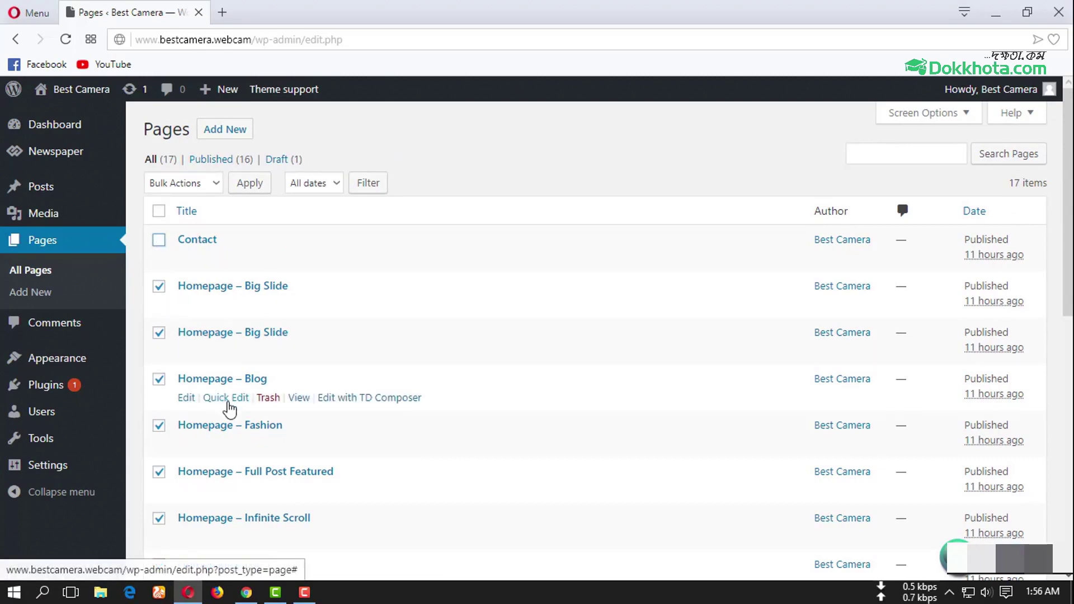
left_click(216, 183)
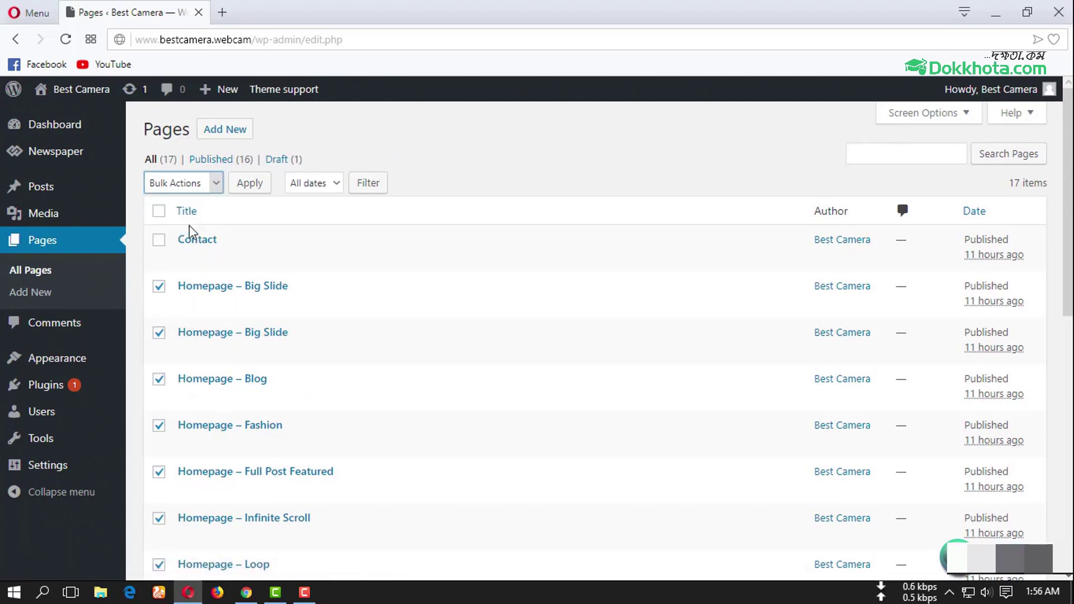
left_click(266, 188)
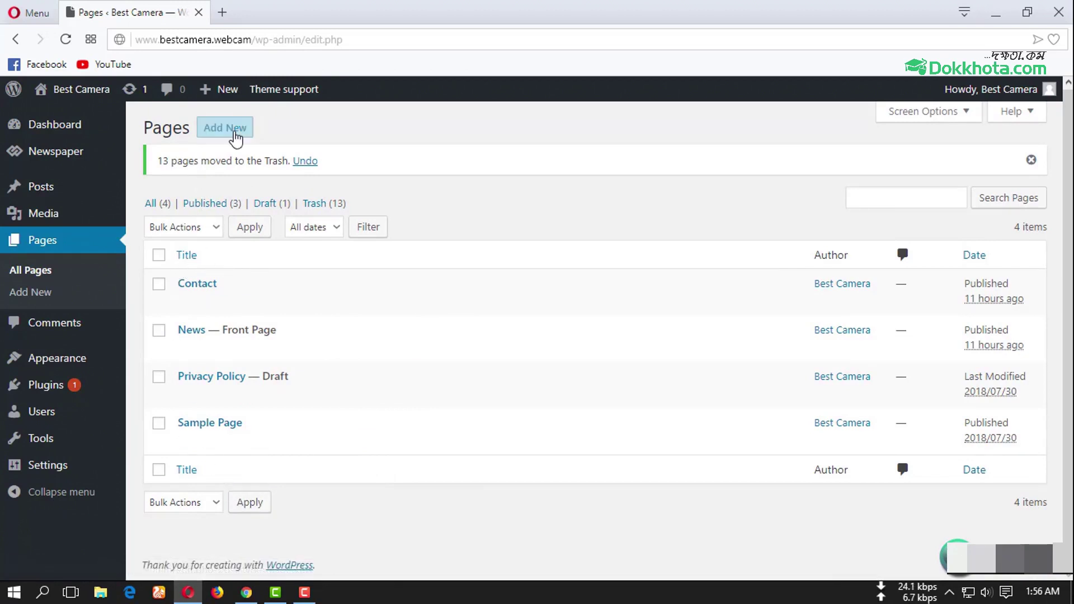
Step: Start a new page and title it "About US", copying the title from the page list note in Chrome
left_click(228, 137)
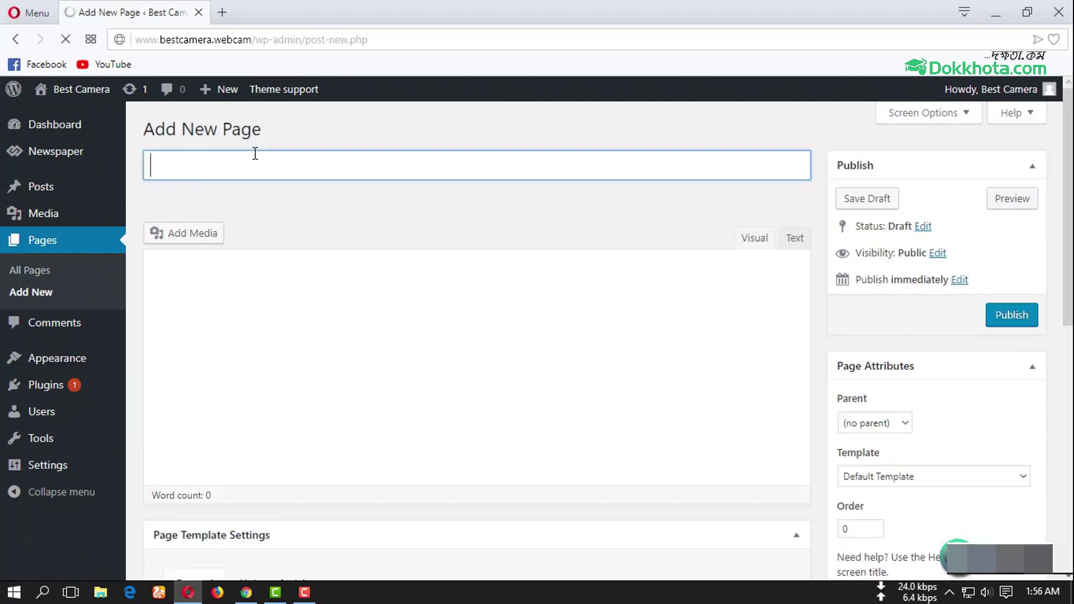
left_click(246, 592)
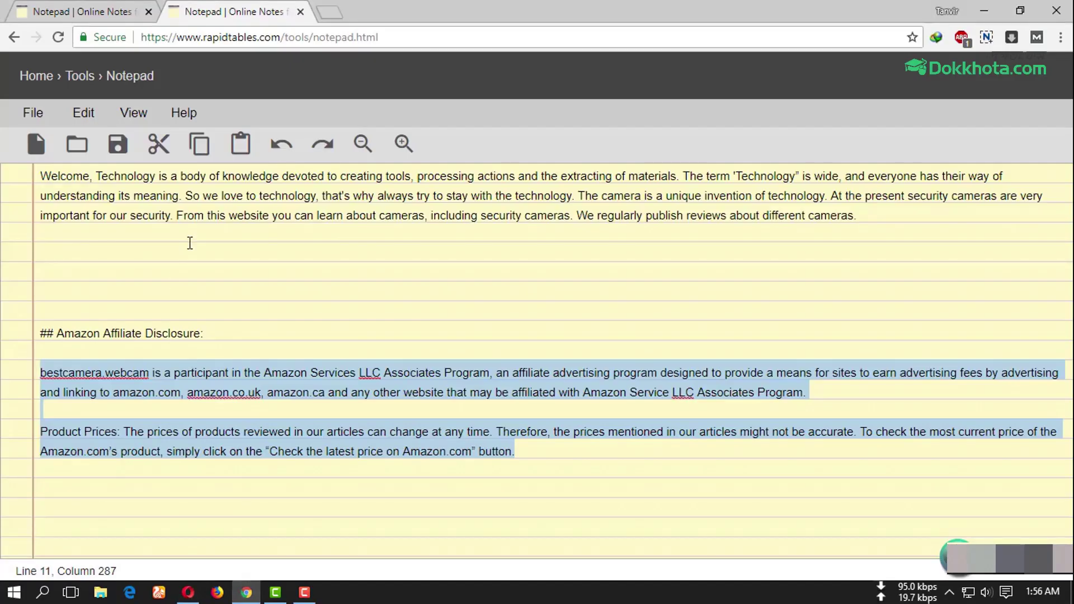
left_click(81, 4)
triple_click(55, 253)
key("ctrl+c")
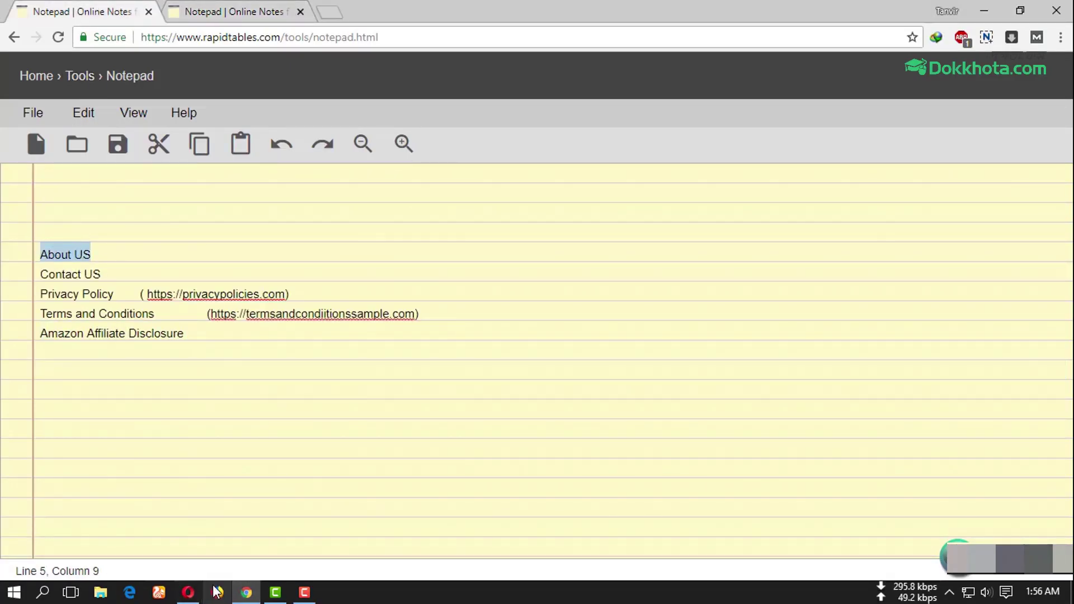
left_click(188, 592)
key("ctrl+v")
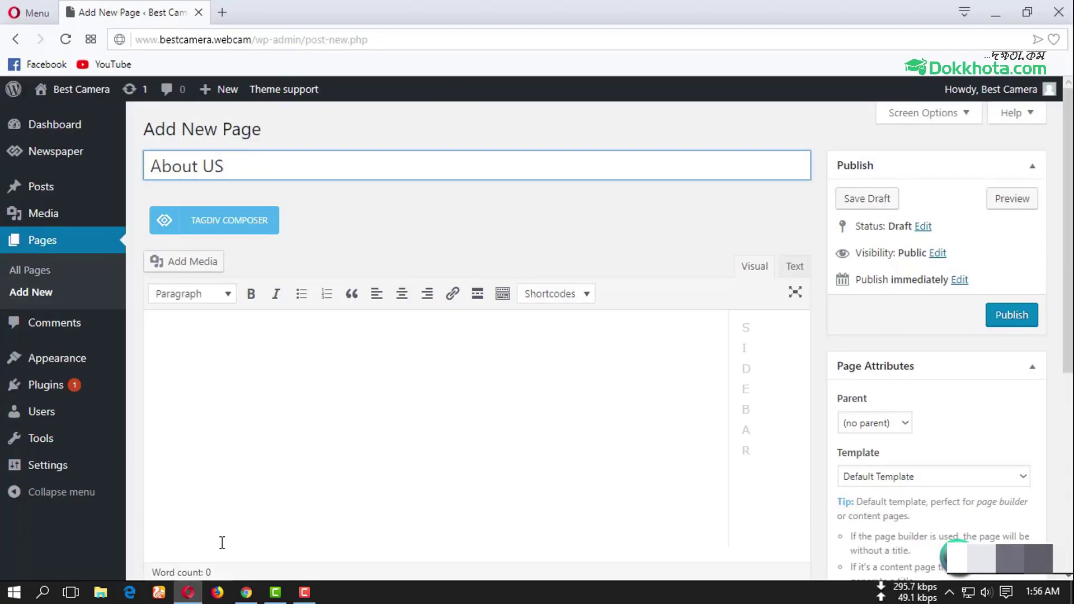
Step: Copy the "Welcome, Technology is a body of knowledge" paragraph from the second note in Chrome into the About US page's body in Opera
left_click(246, 591)
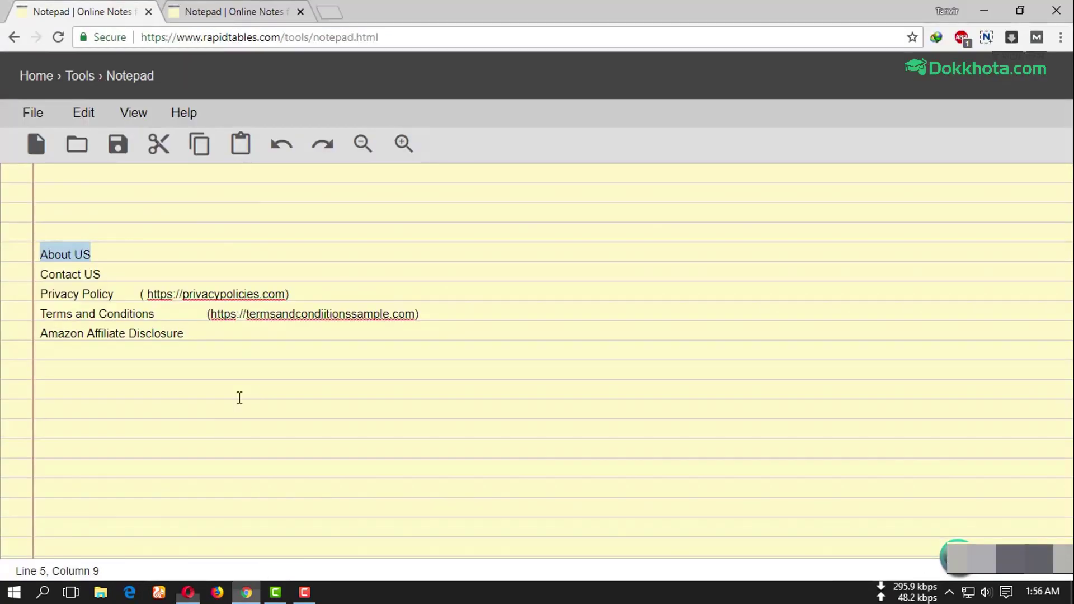
left_click(229, 11)
left_click_drag(315, 204, 837, 208)
key("ctrl+c")
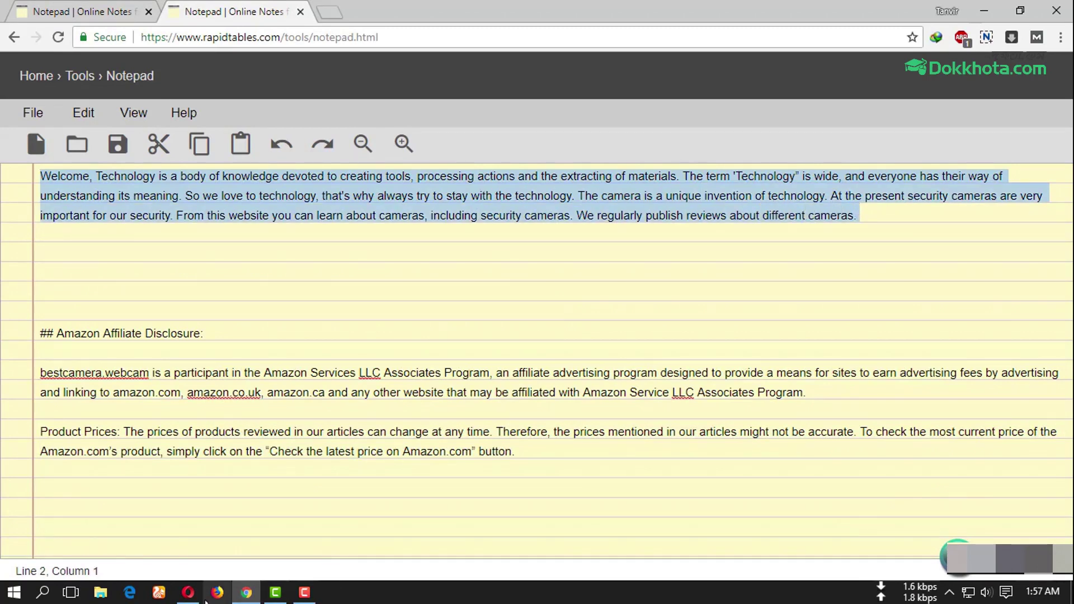
left_click(188, 592)
left_click(278, 329)
key("ctrl+v")
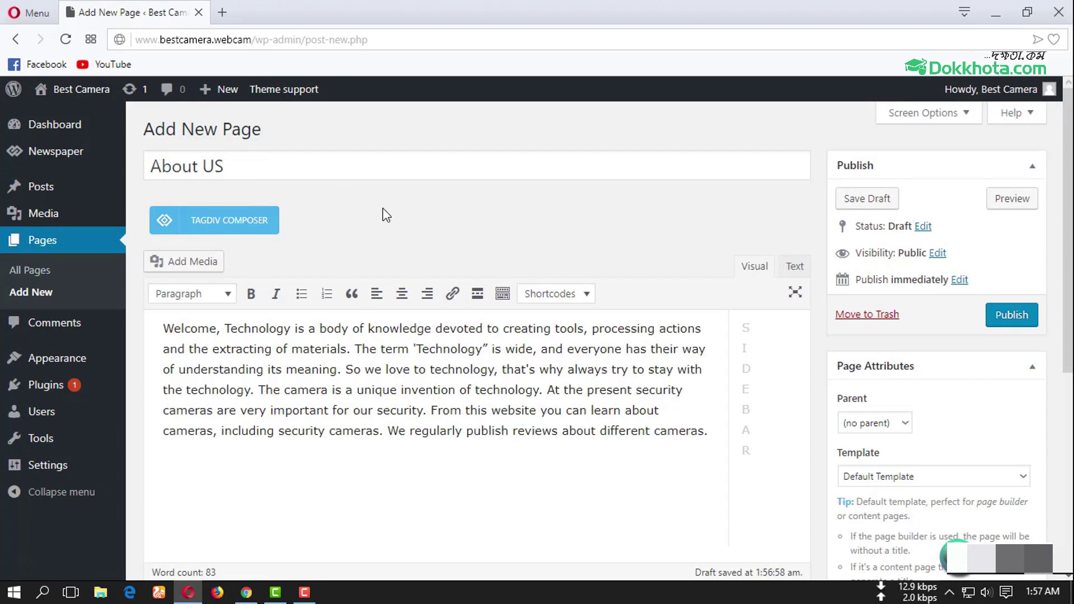
Step: Check the settings below the About US page's content and publish the page
scroll(386, 215, "down", 5)
scroll(459, 286, "down", 1)
scroll(470, 302, "up", 6)
left_click(1002, 319)
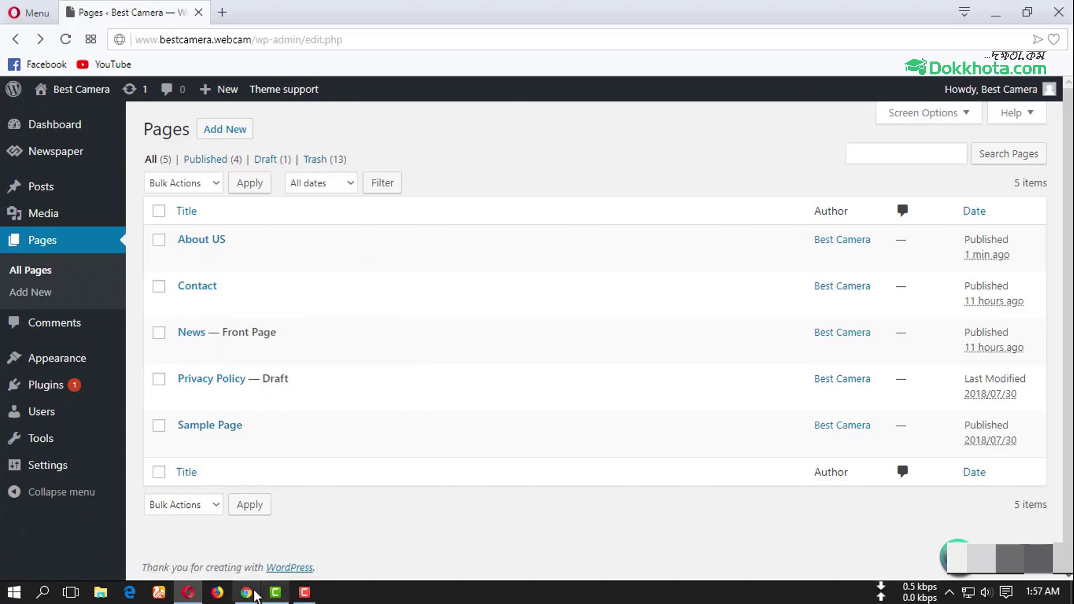
Step: Copy "Terms and Conditions" from the page list note in Chrome and use it as the title of a new page in Opera
left_click(247, 591)
left_click(118, 7)
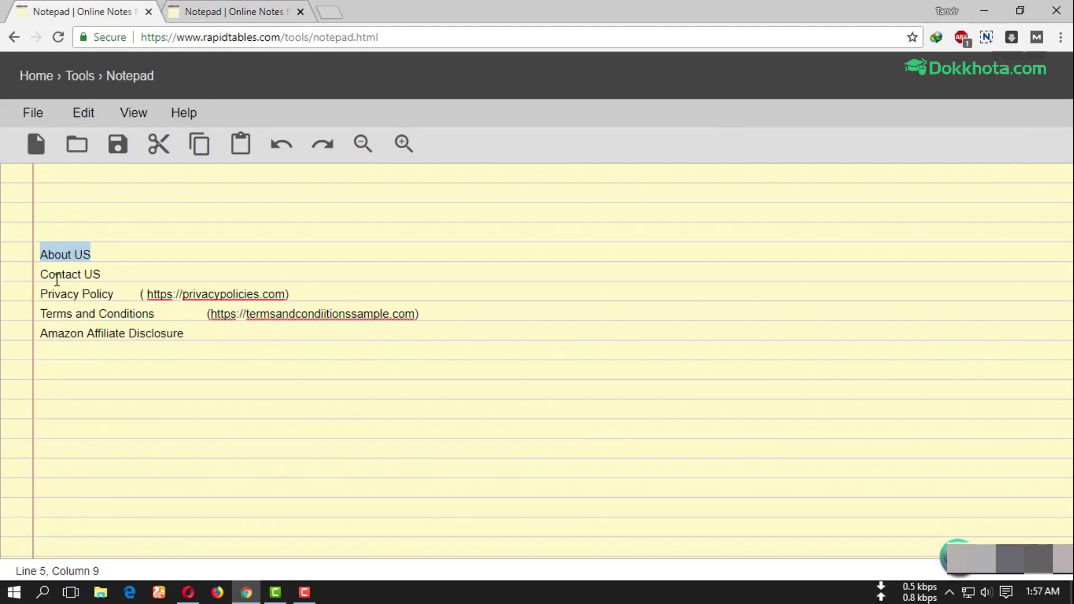
double_click(54, 312)
left_click_drag(53, 312, 128, 312)
key("ctrl+c")
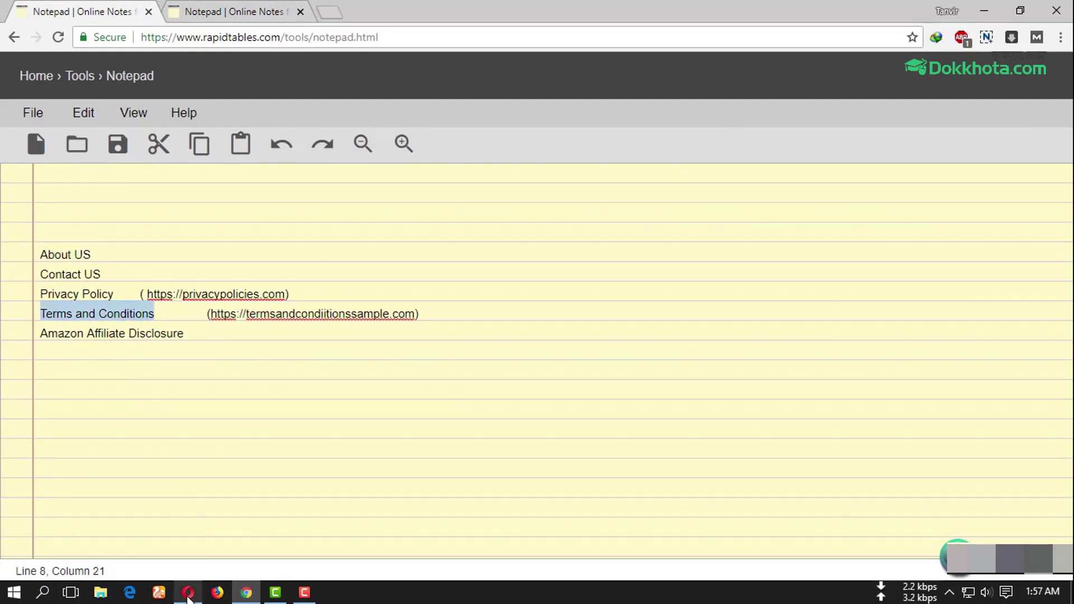
left_click(188, 591)
left_click(215, 143)
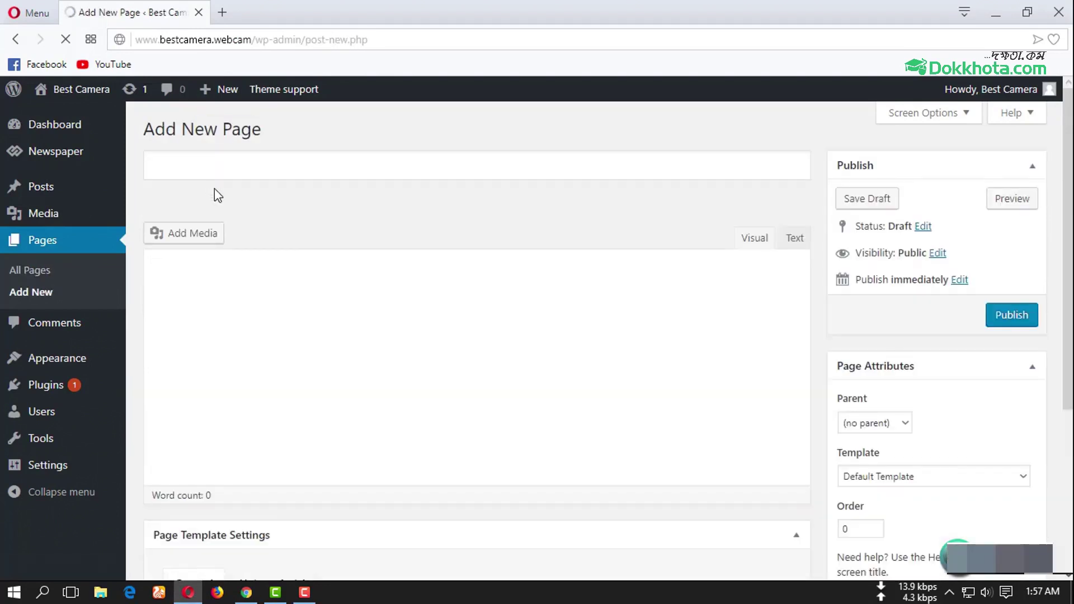
key("ctrl+v")
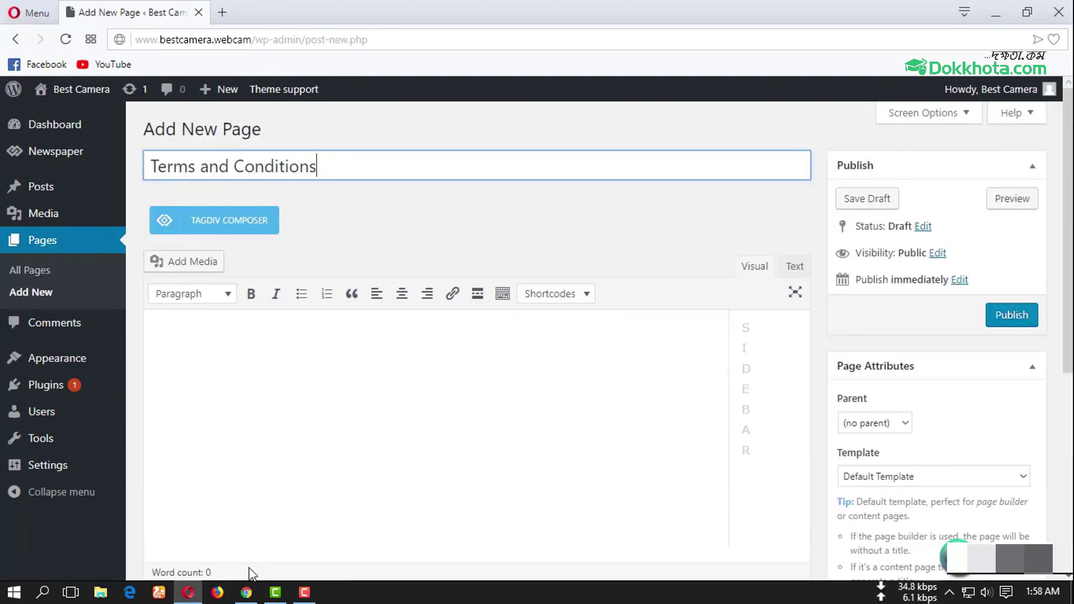
left_click(240, 383)
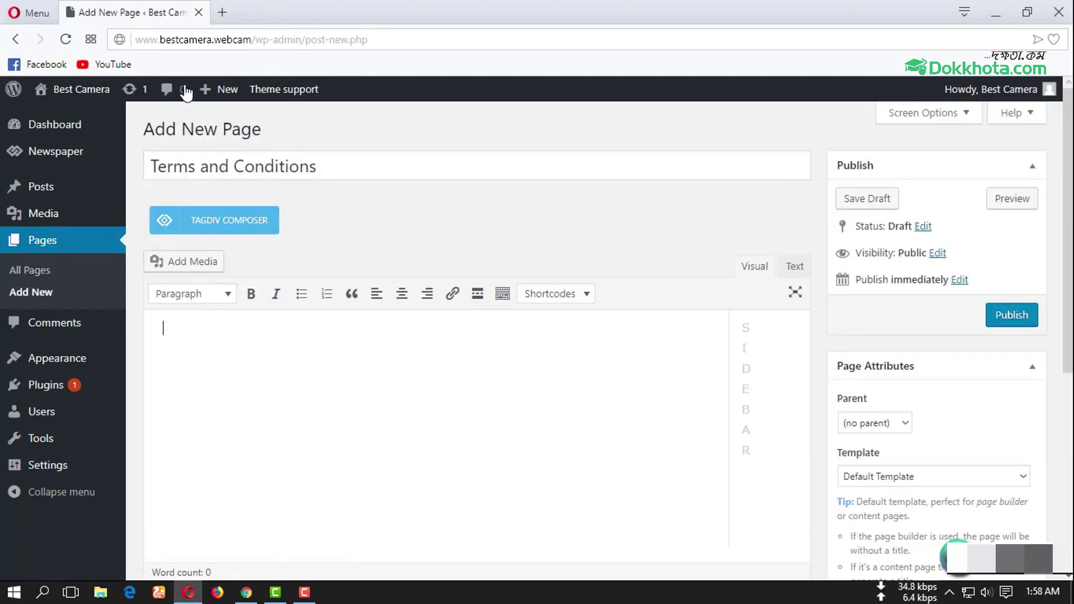
left_click(246, 591)
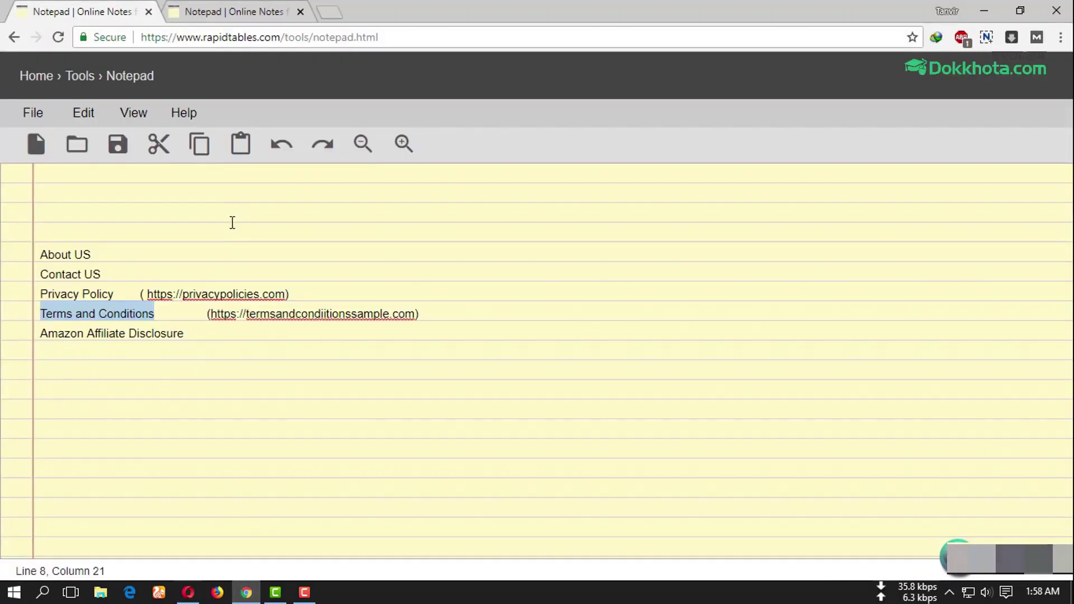
left_click(219, 313)
left_click_drag(214, 314, 414, 315)
key("ctrl+c")
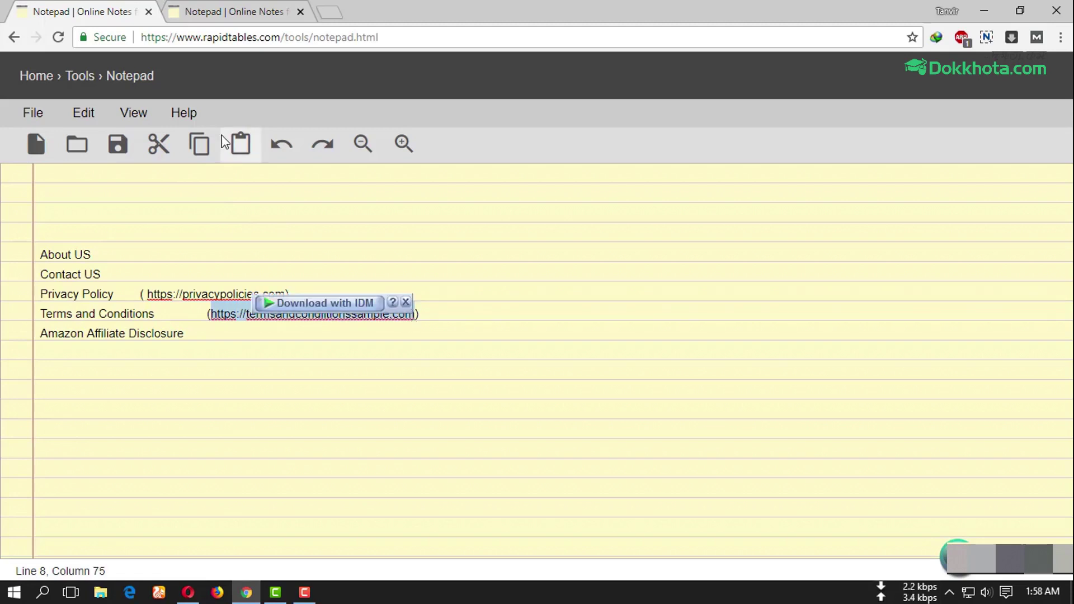
left_click(329, 11)
key("ctrl+v")
key("Return")
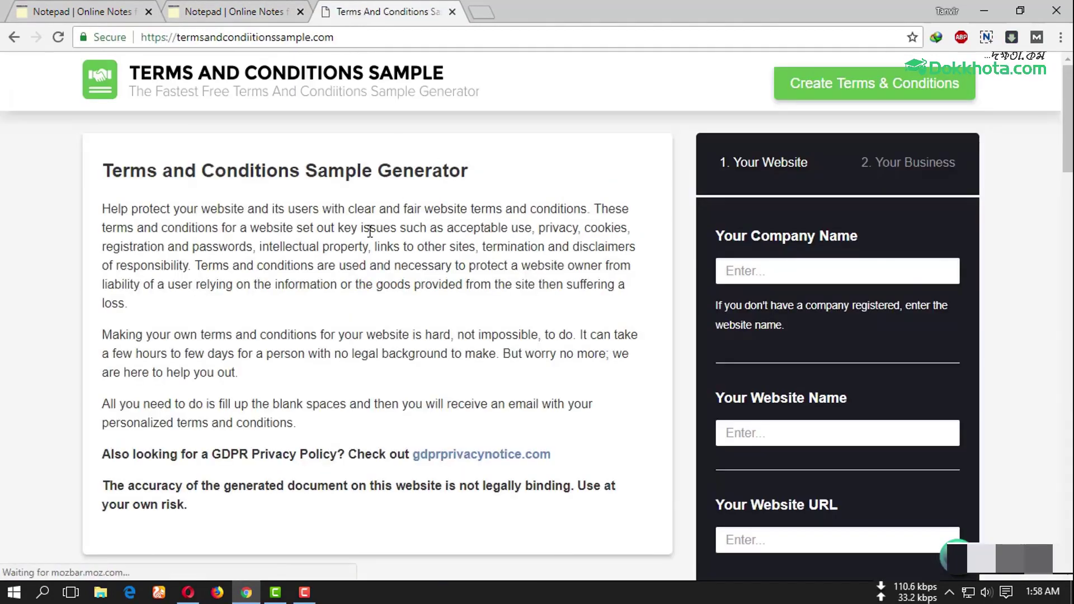
Step: Switch to Opera and copy the domain bestcamera.webcam from the WordPress page's address for the generator's company name
left_click(742, 271)
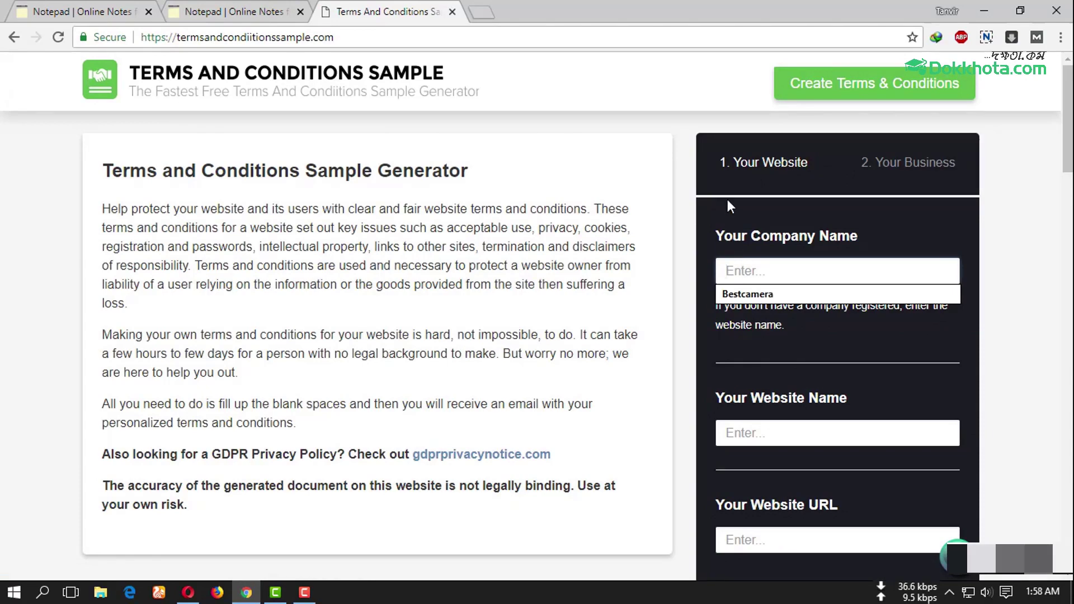
double_click(730, 235)
left_click(187, 592)
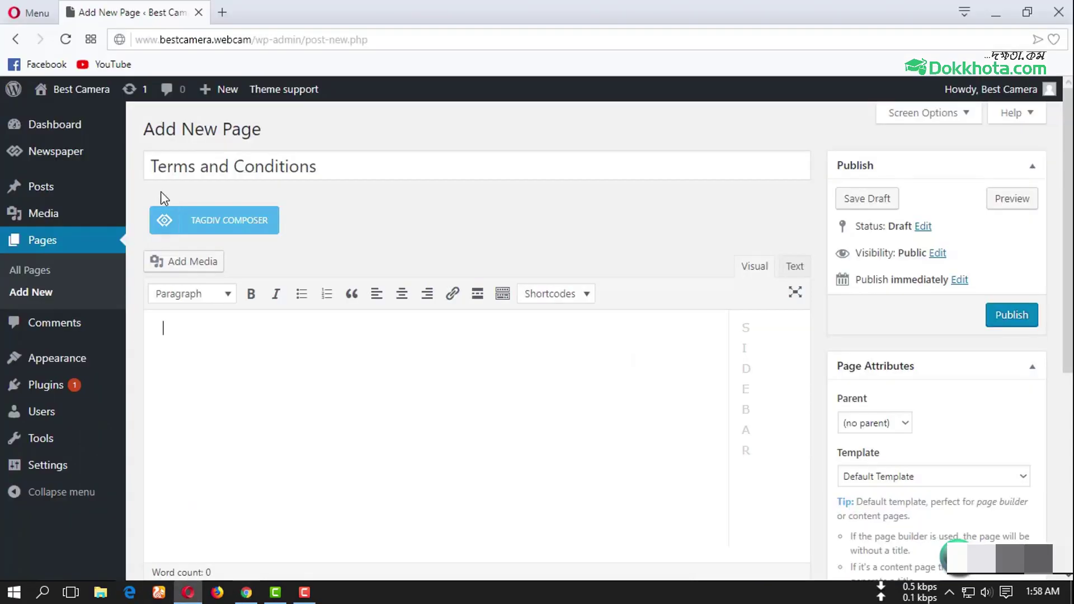
double_click(187, 41)
left_click_drag(195, 42, 226, 43)
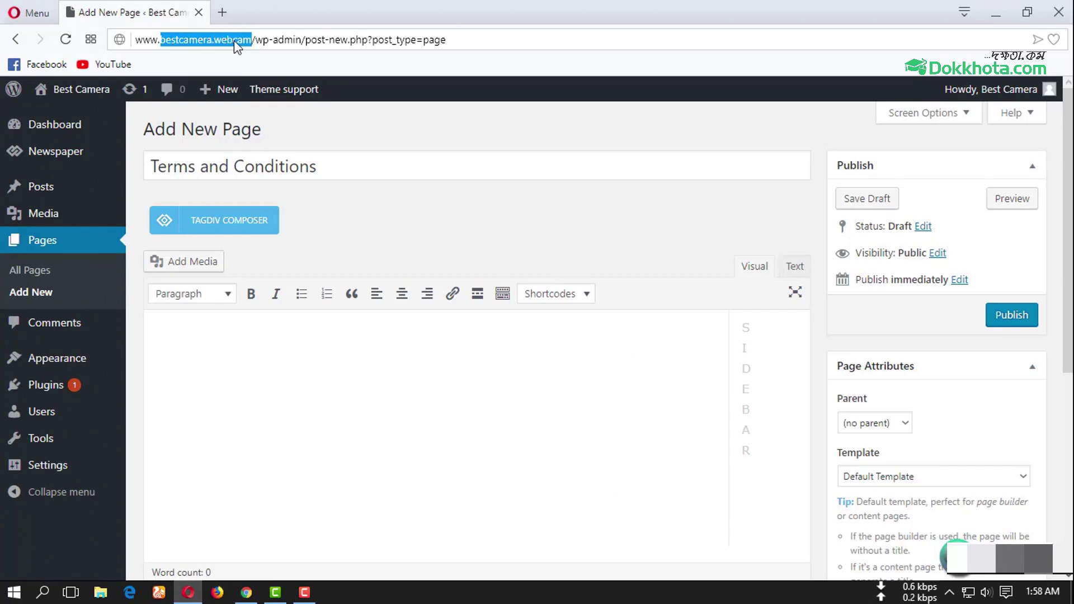
Step: Return to the terms generator in Chrome and set the company name to bestcamera.webcam
left_click(246, 592)
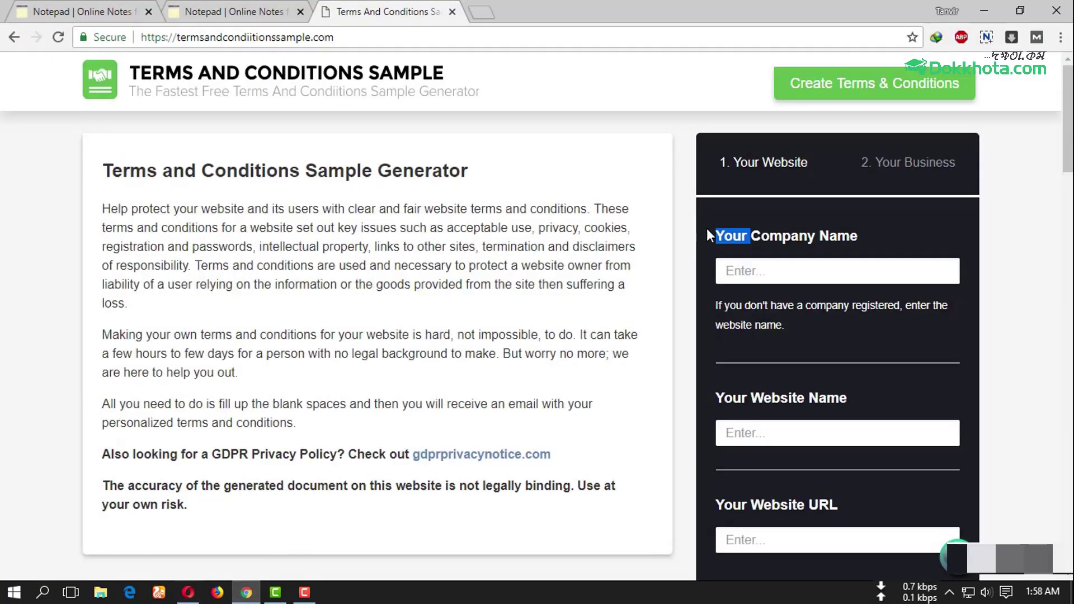
left_click(770, 278)
left_click(851, 290)
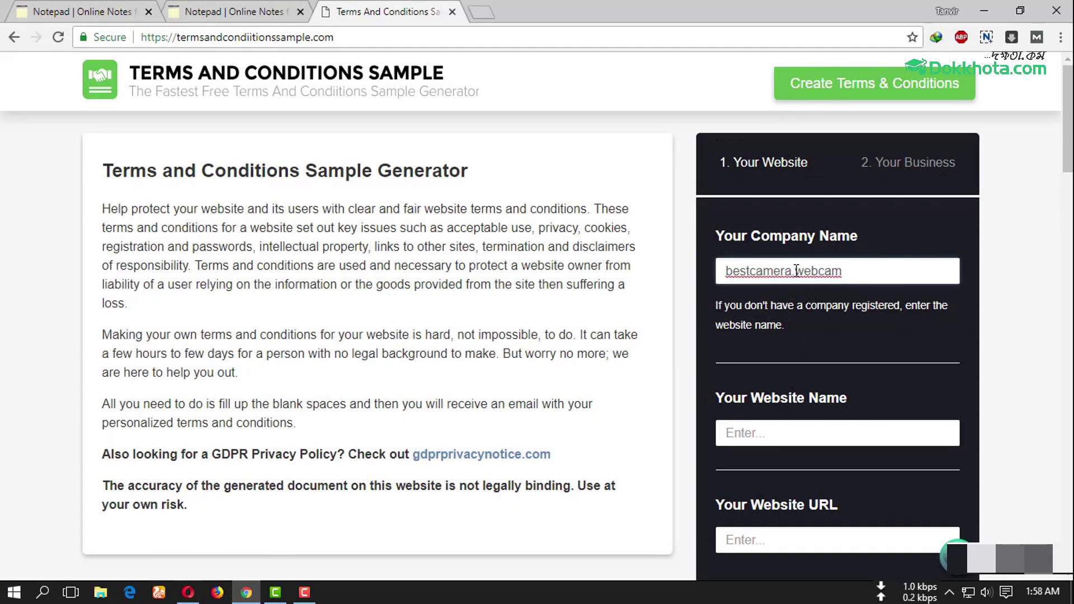
left_click_drag(793, 272, 879, 266)
key("BackSpace")
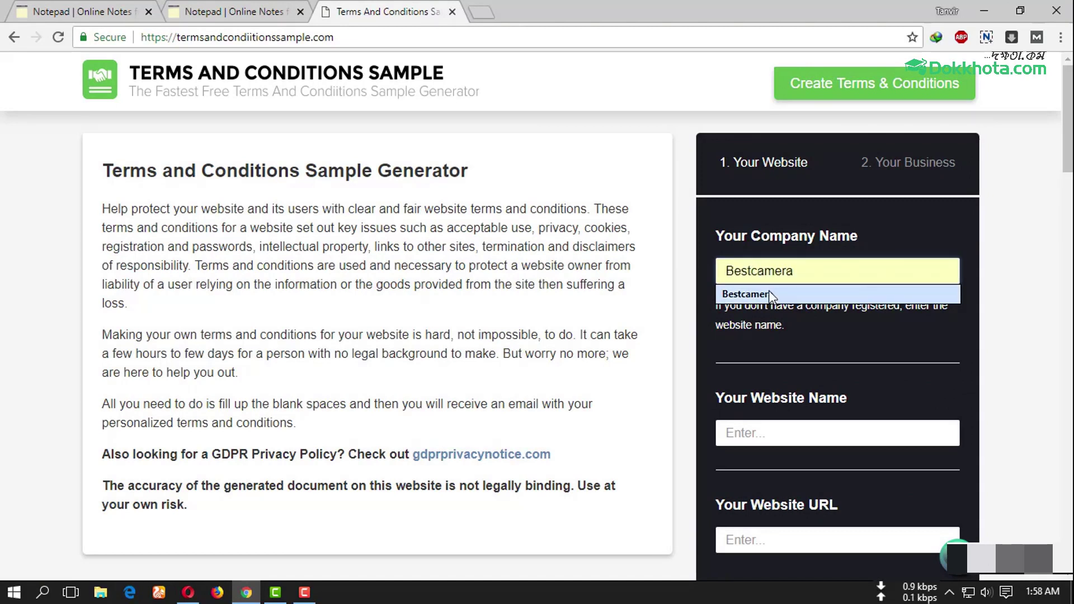
left_click_drag(809, 272, 658, 287)
key("ctrl+v")
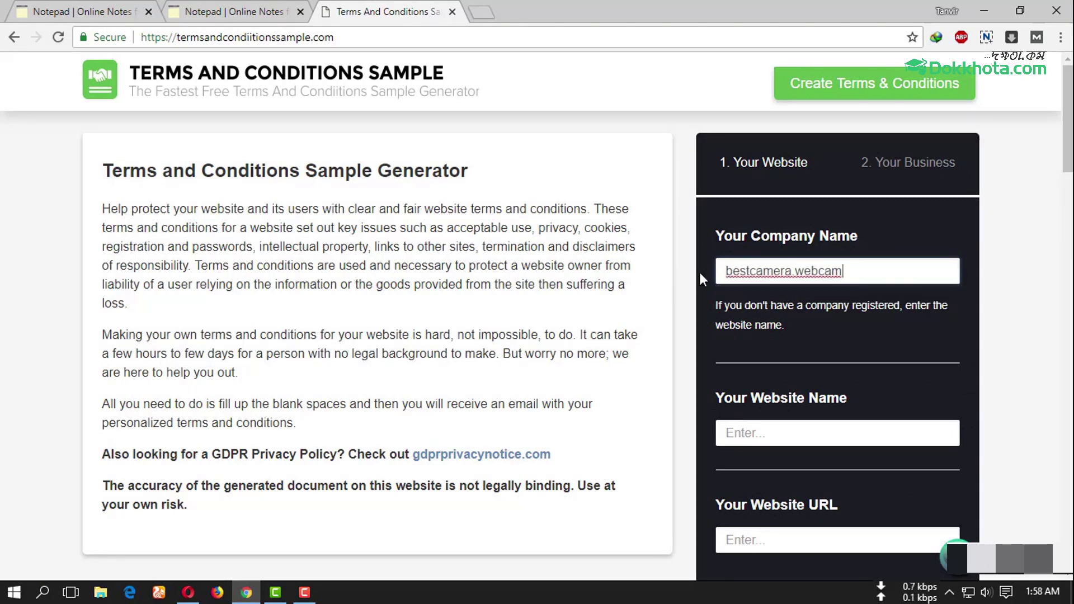
left_click(761, 439)
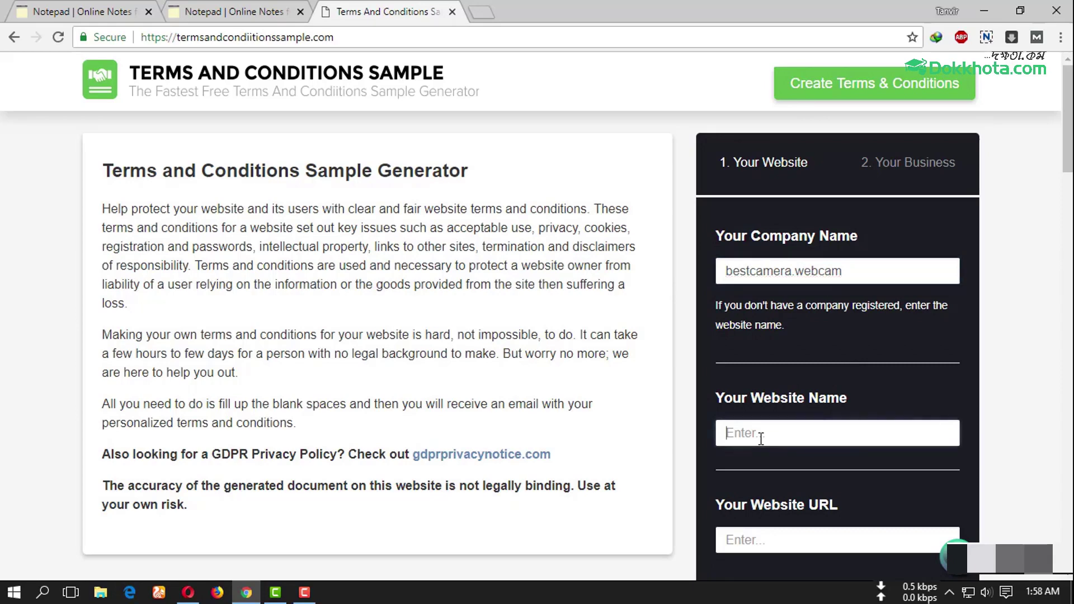
key("ctrl+v")
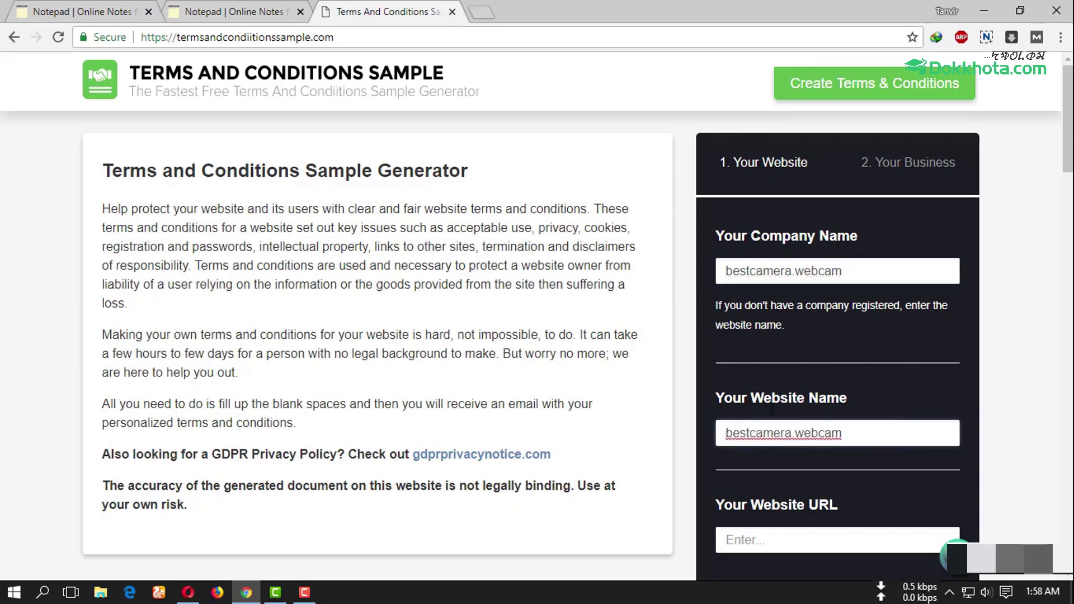
scroll(793, 388, "down", 3)
left_click(756, 382)
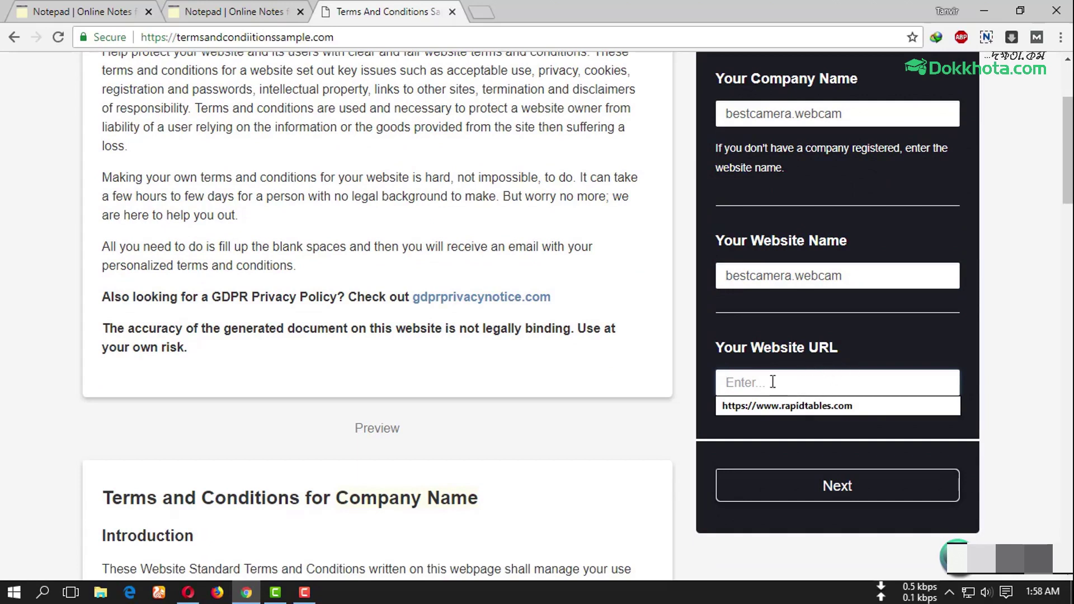
left_click(853, 348)
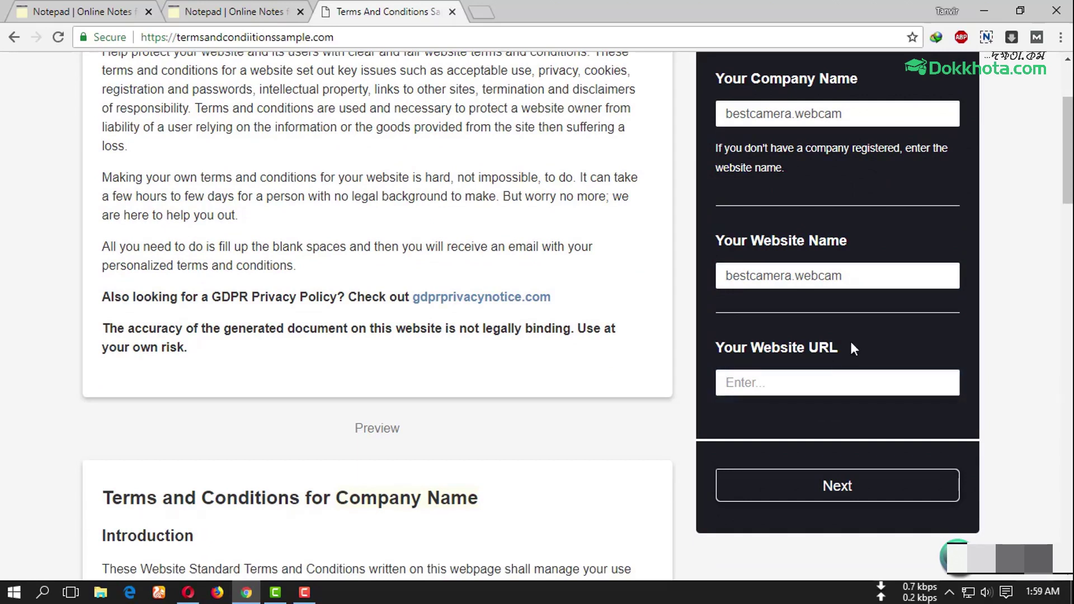
left_click(746, 383)
key("ctrl+v")
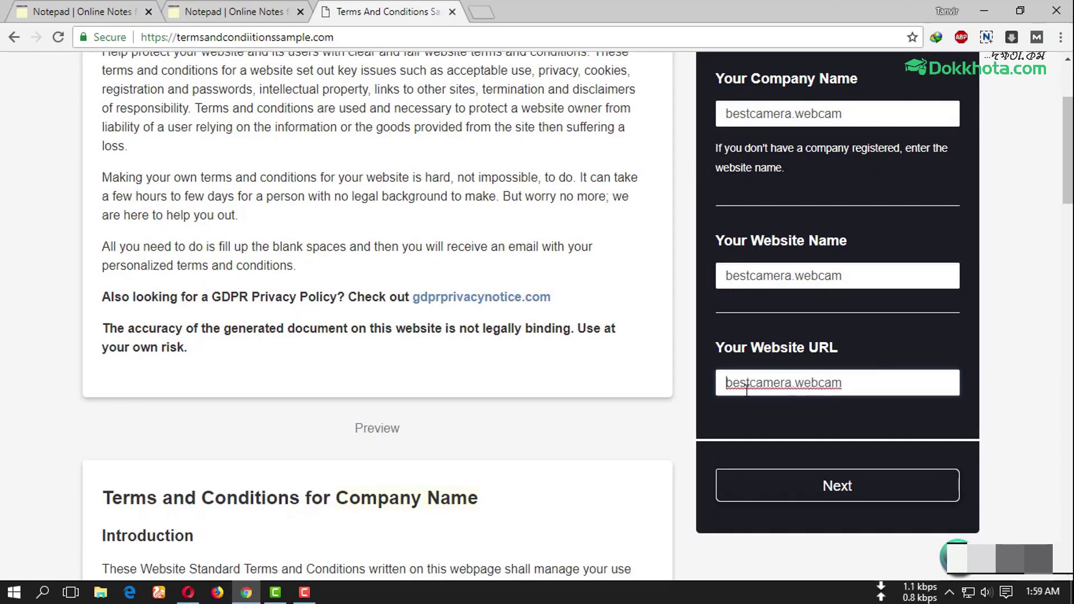
type("htt")
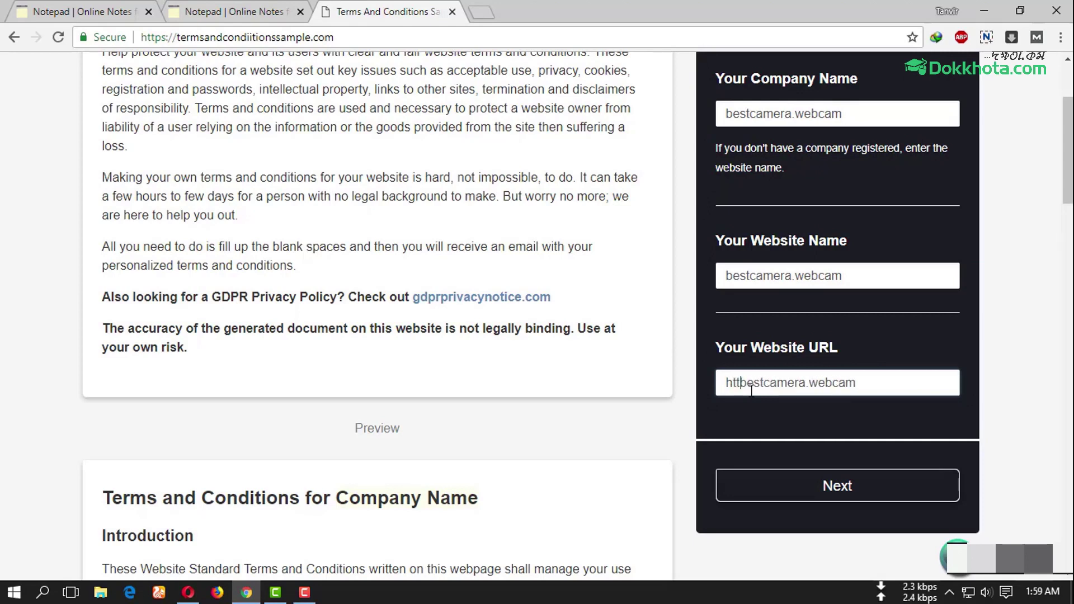
type("p:")
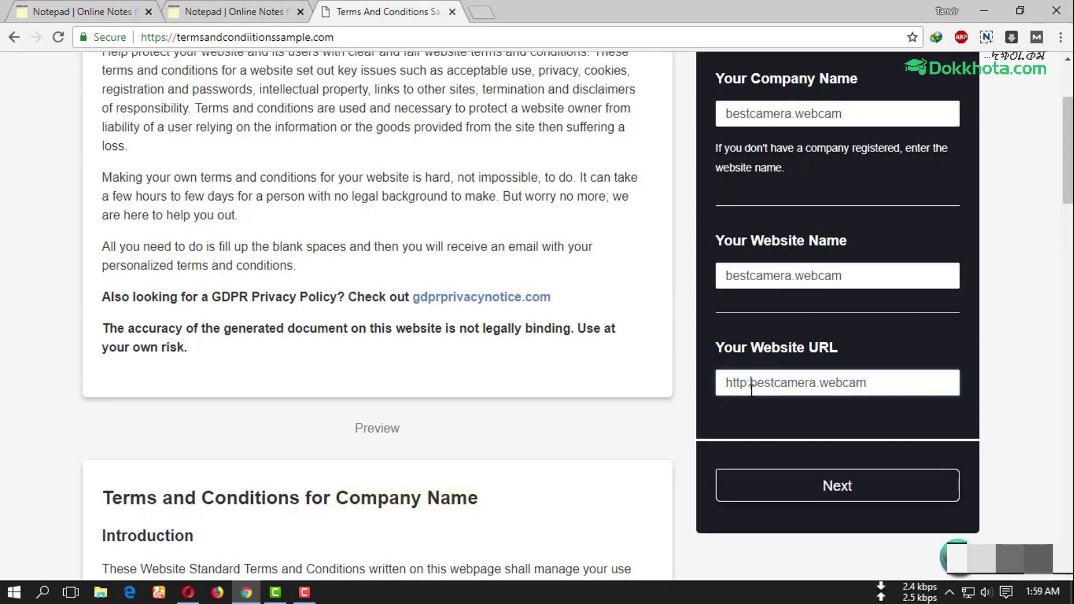
type("//")
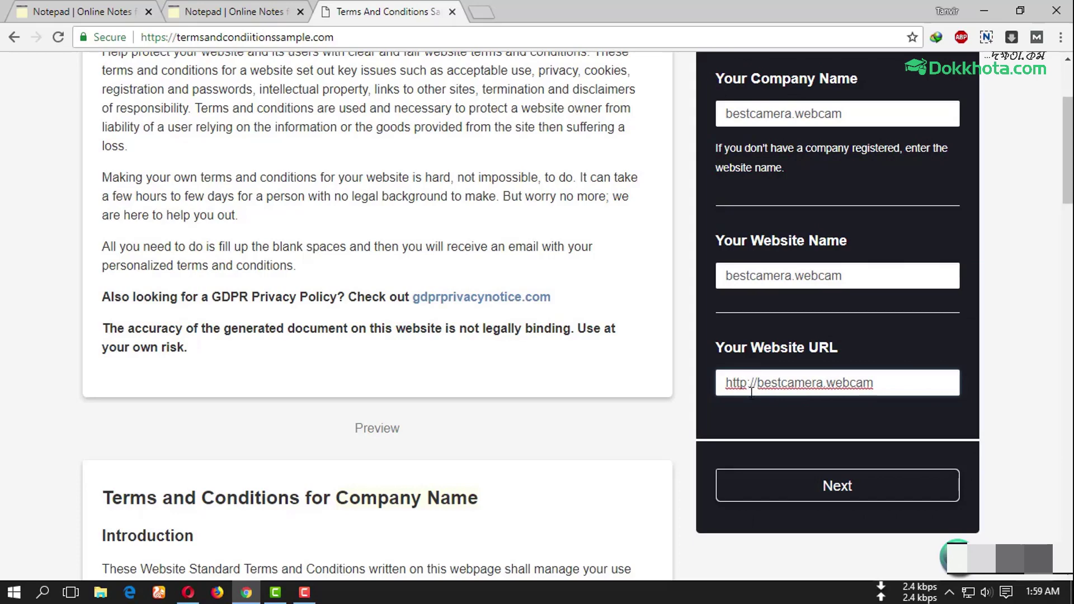
left_click(806, 487)
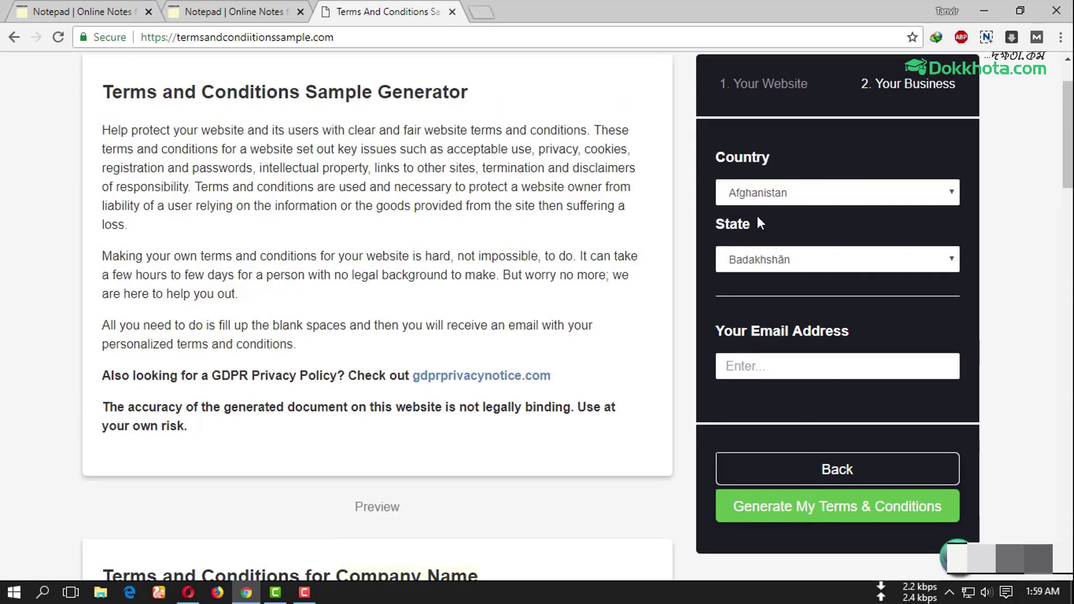
Step: Set the business country to Bangladesh
left_click(784, 192)
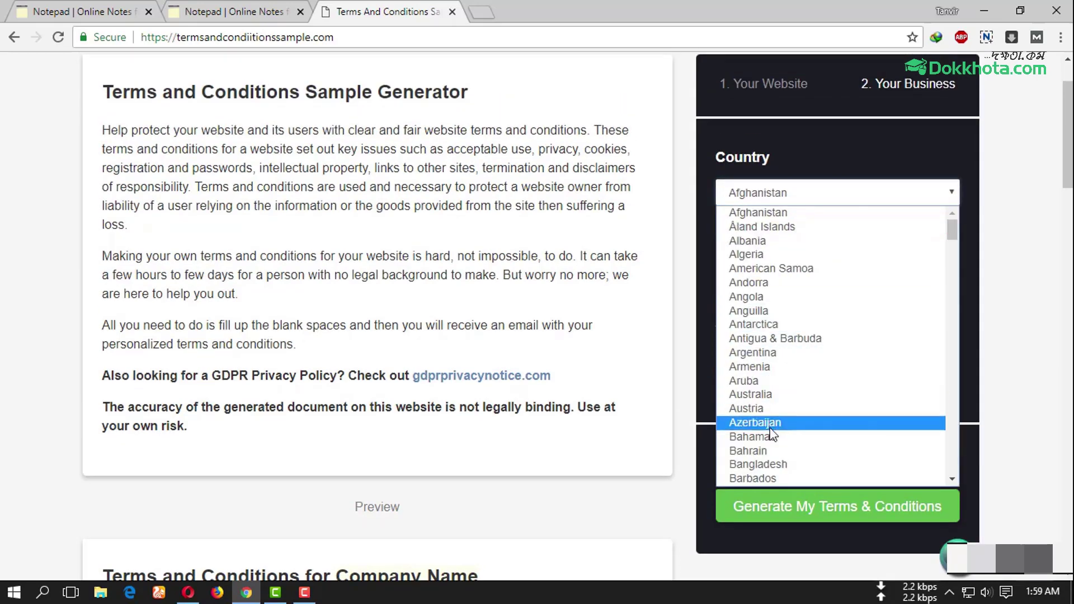
left_click(769, 464)
left_click(770, 299)
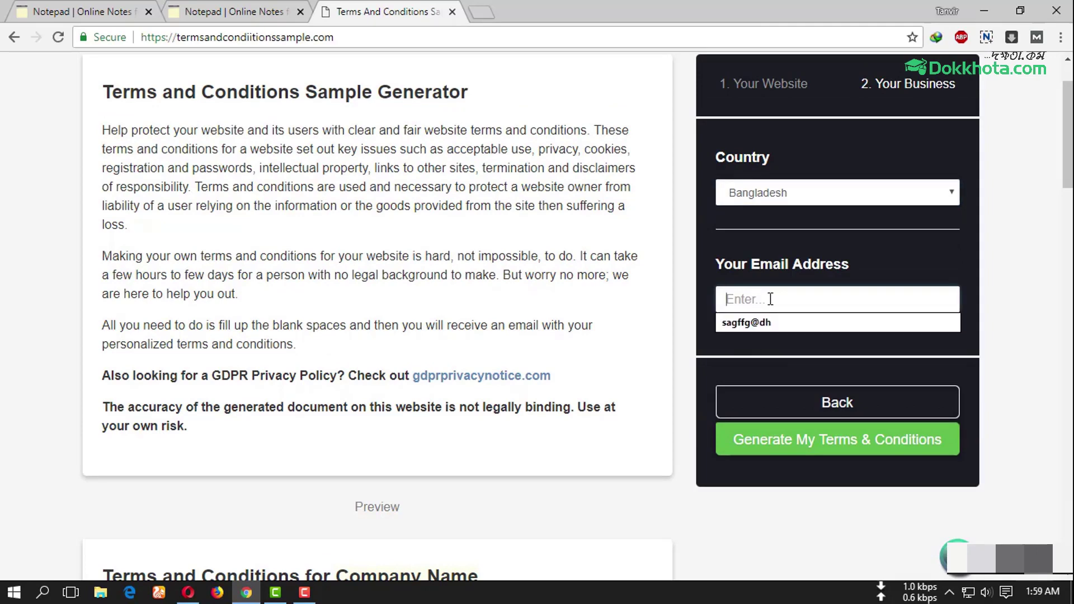
left_click(891, 249)
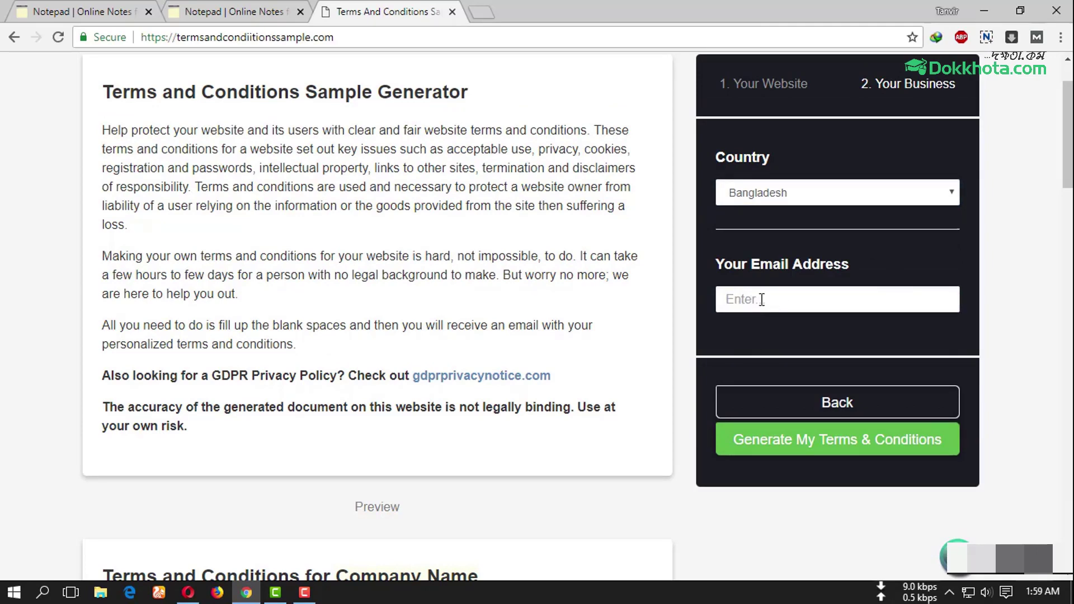
Step: Switch to Opera, open the Best Camera site in a new tab, and copy the contact email from its footer
left_click(197, 588)
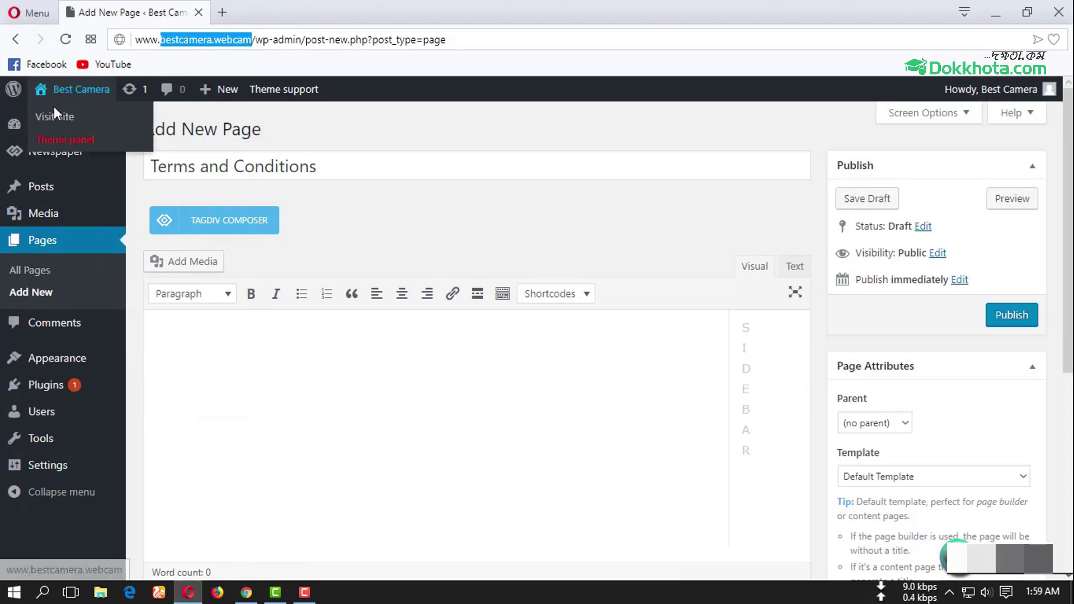
middle_click(51, 112)
left_click(268, 7)
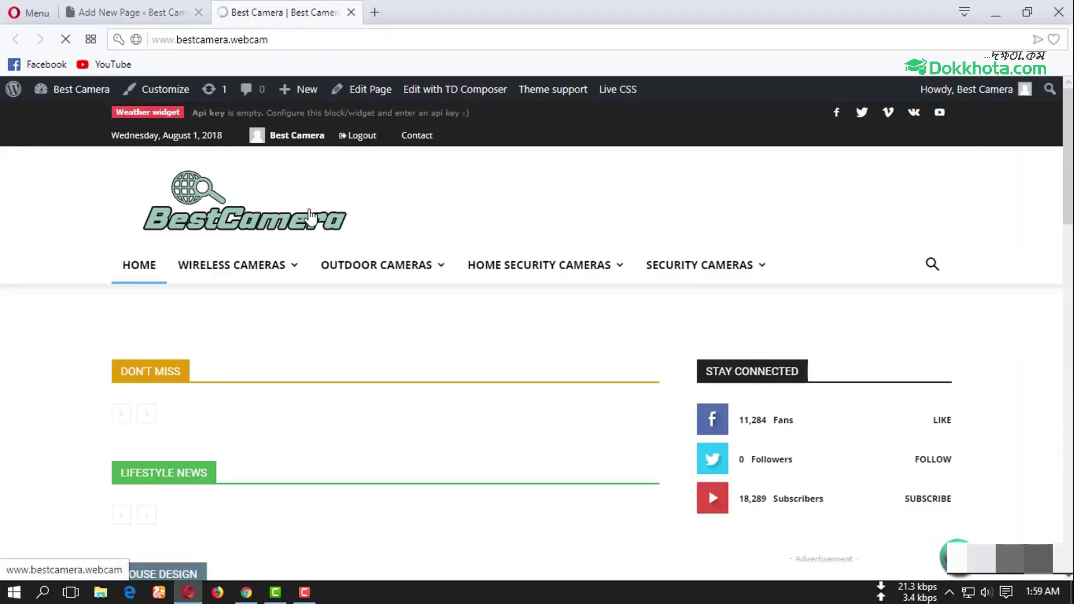
scroll(384, 388, "down", 15)
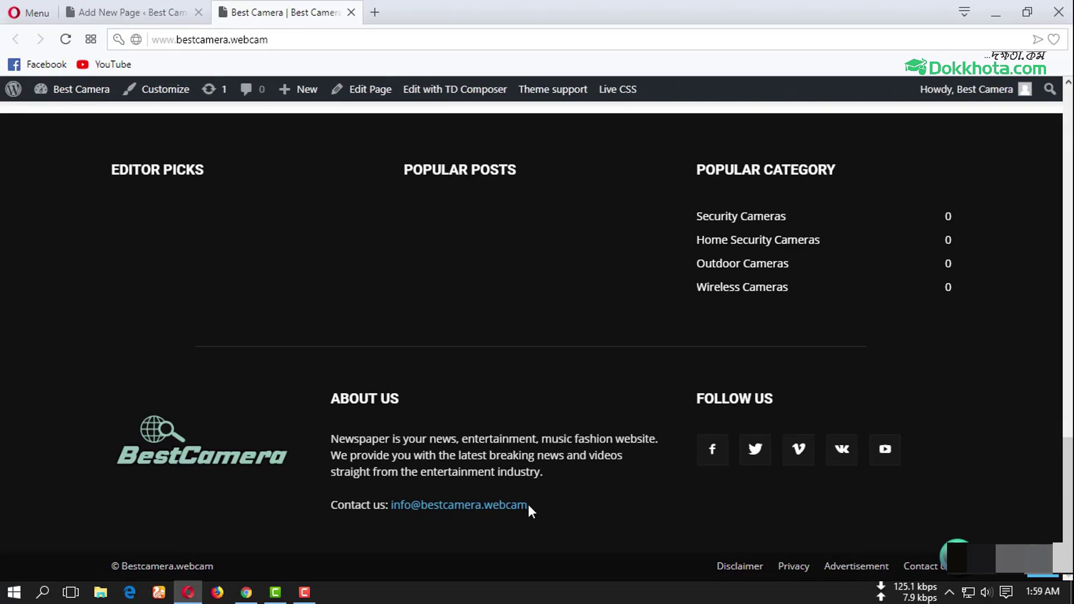
left_click_drag(528, 504, 390, 505)
key("ctrl+c")
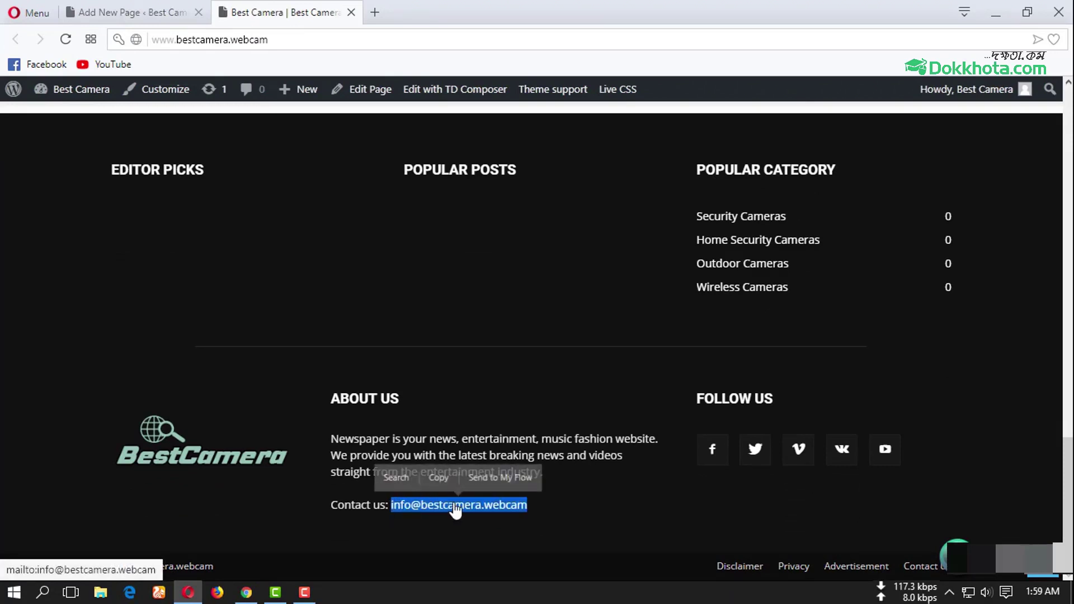
Step: Return to the terms generator in Chrome, enter the copied contact email, and generate the terms and conditions
left_click(246, 591)
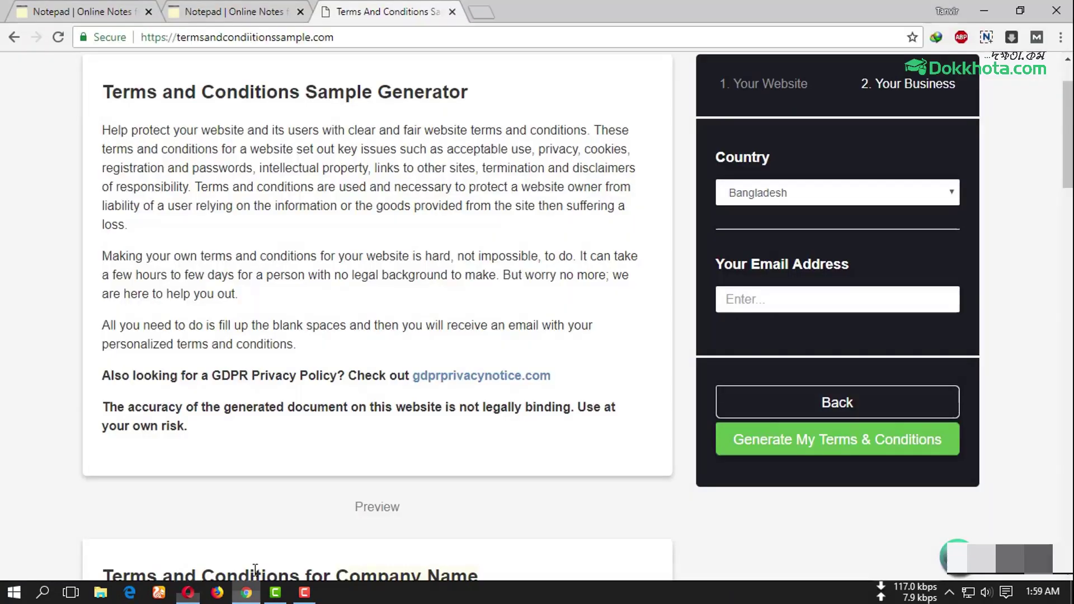
left_click(794, 302)
key("ctrl+v")
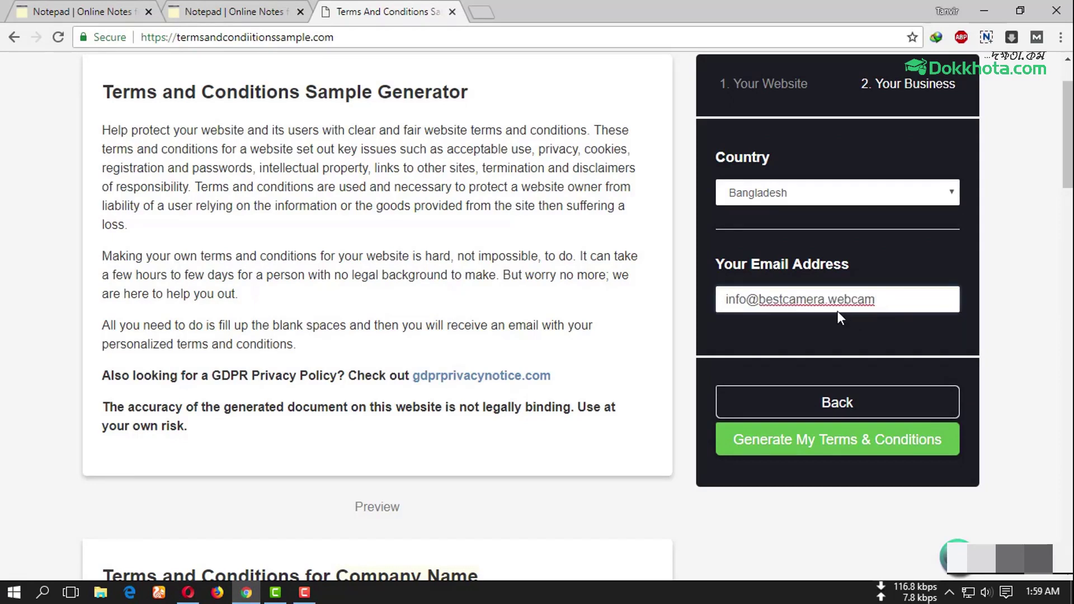
left_click(881, 447)
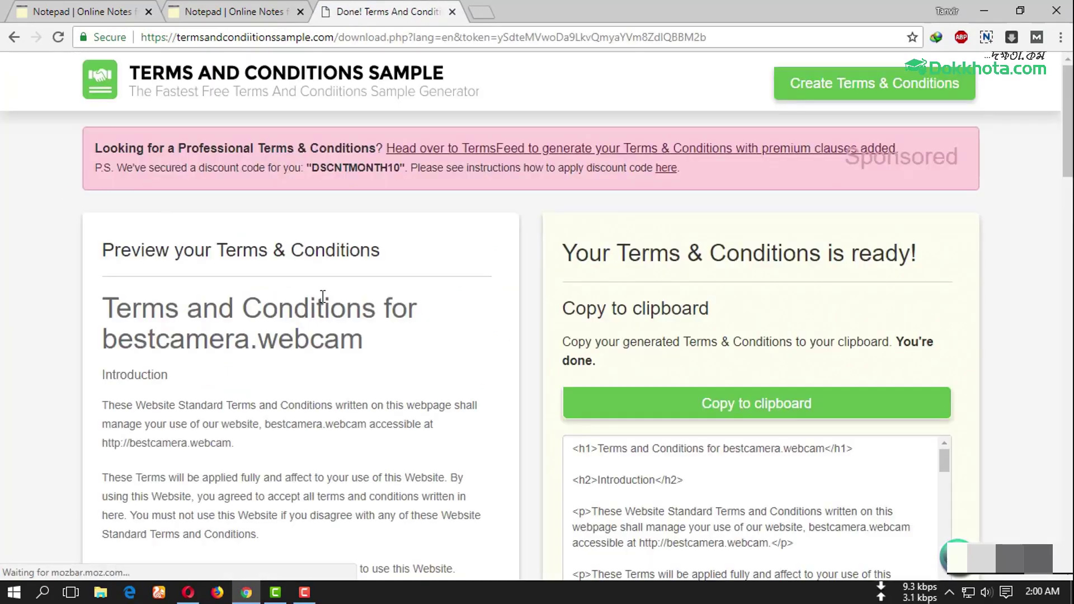
Step: Copy the generated terms from the preview, from the main heading through the Governing Law & Jurisdiction section, without the generator credit
scroll(401, 426, "down", 15)
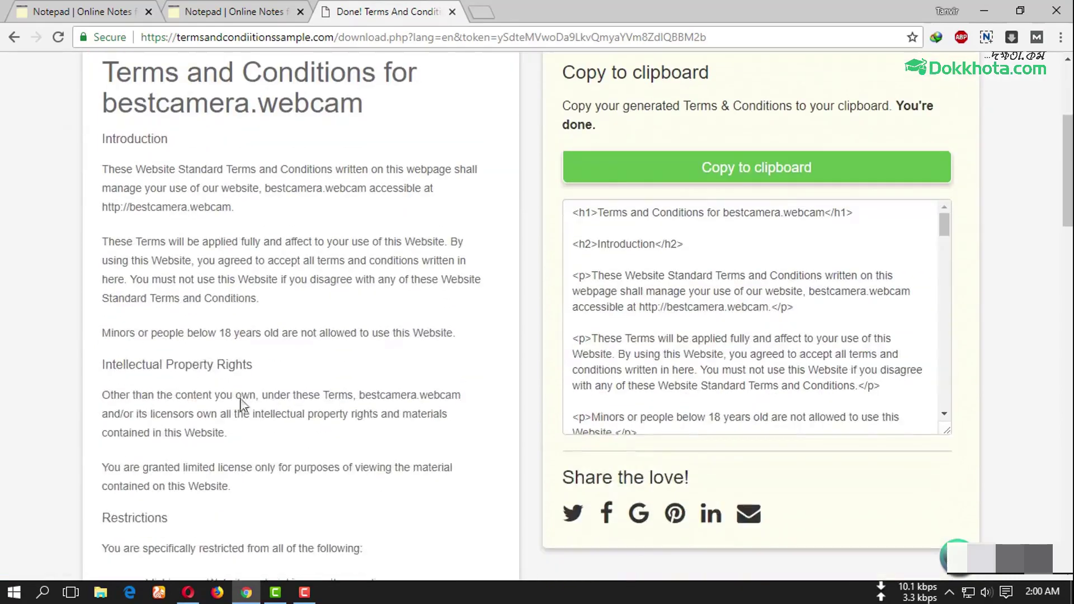
scroll(204, 387, "up", 15)
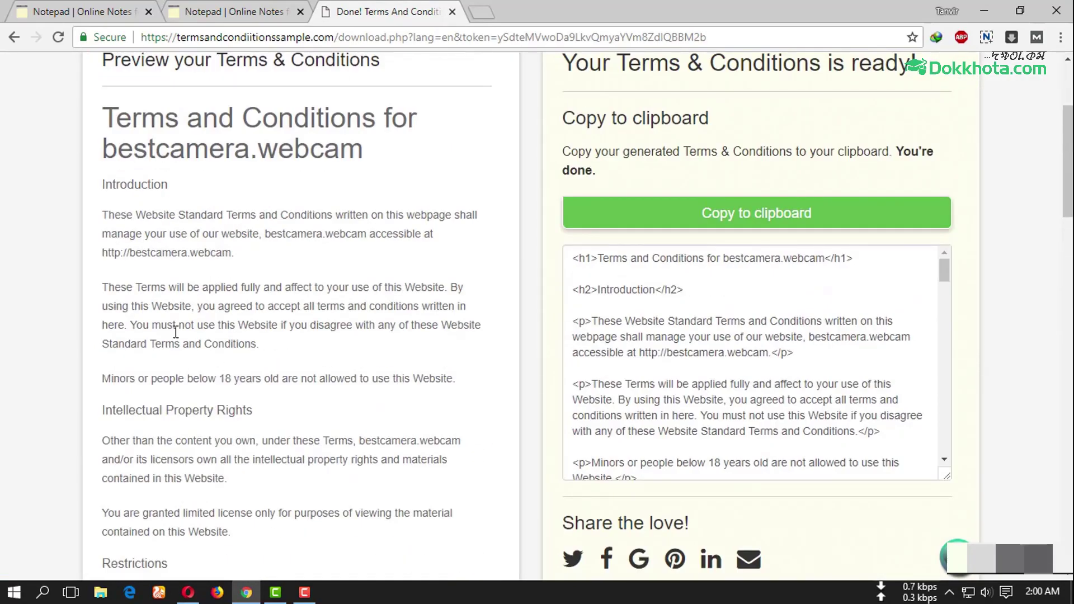
scroll(180, 302, "down", 3)
scroll(193, 299, "up", 6)
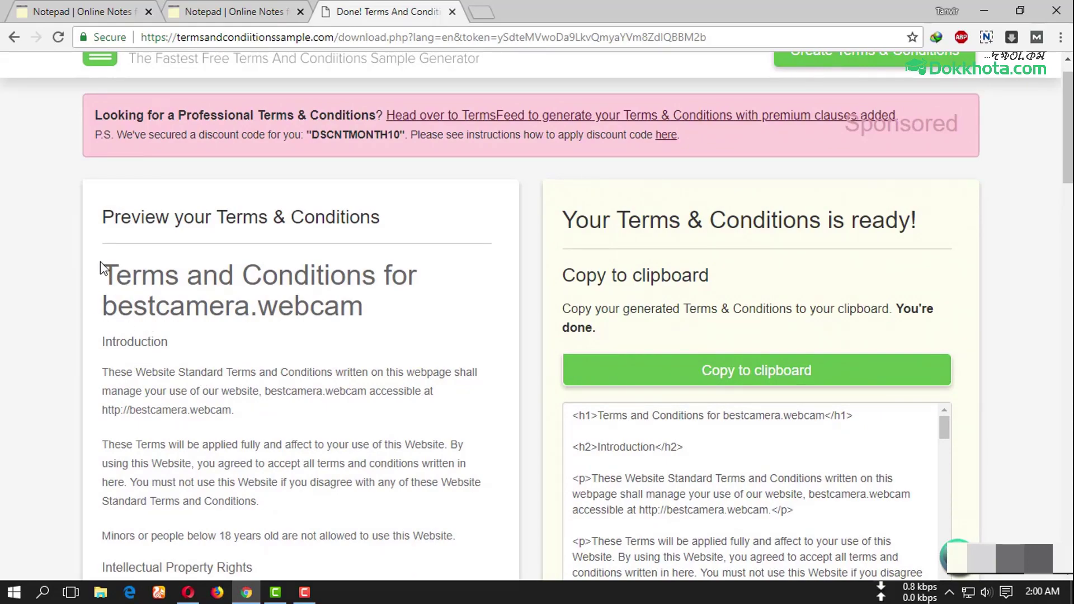
left_click_drag(101, 267, 402, 409)
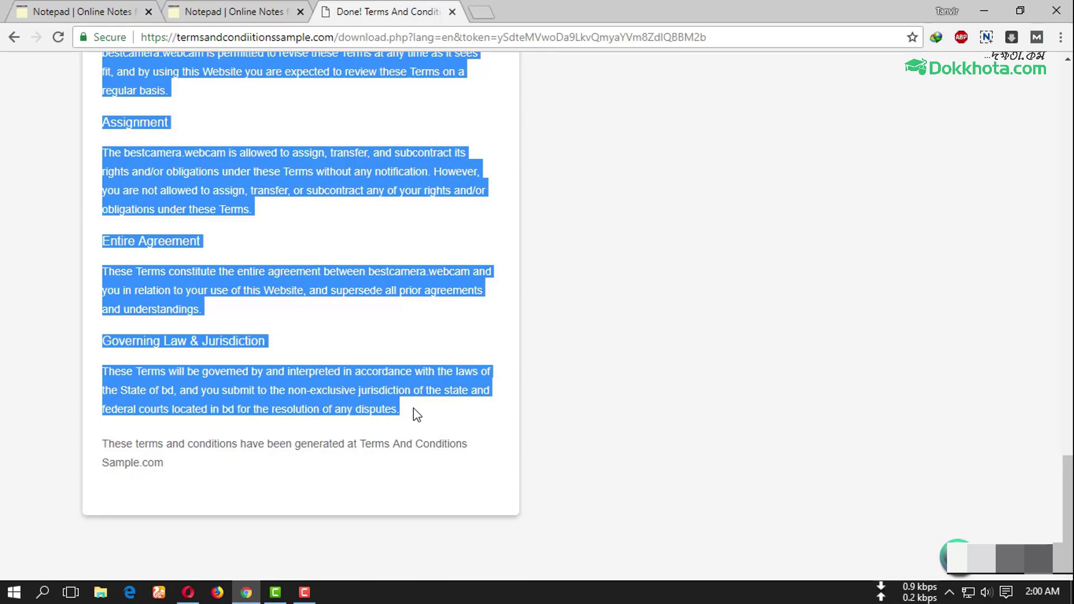
right_click(224, 362)
left_click(251, 375)
Step: Switch to Opera, paste the copied terms into the body of the Terms and Conditions page, and publish it
left_click(188, 592)
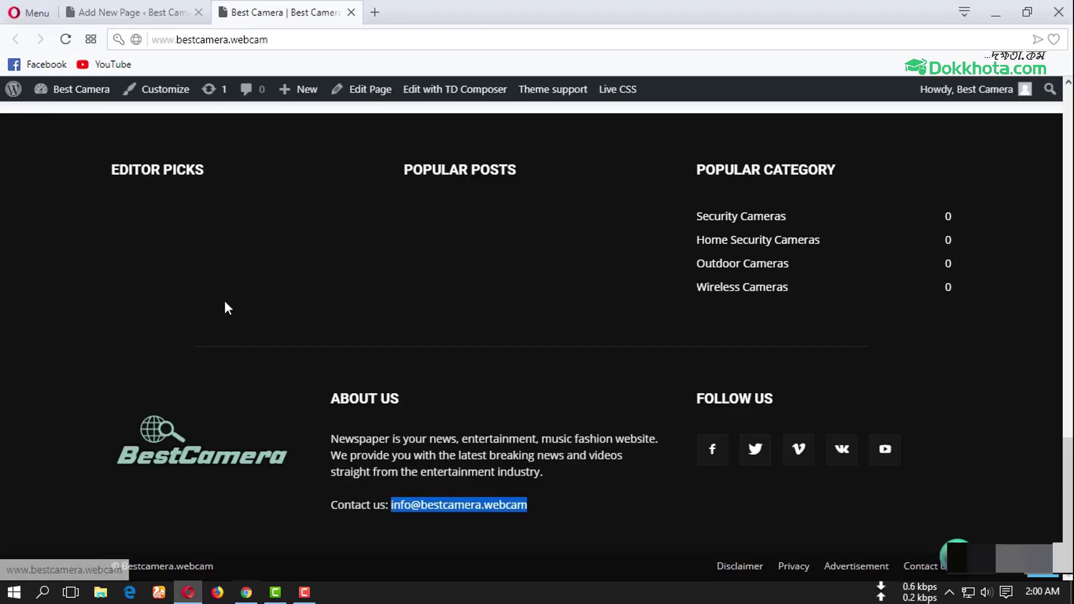
left_click(161, 4)
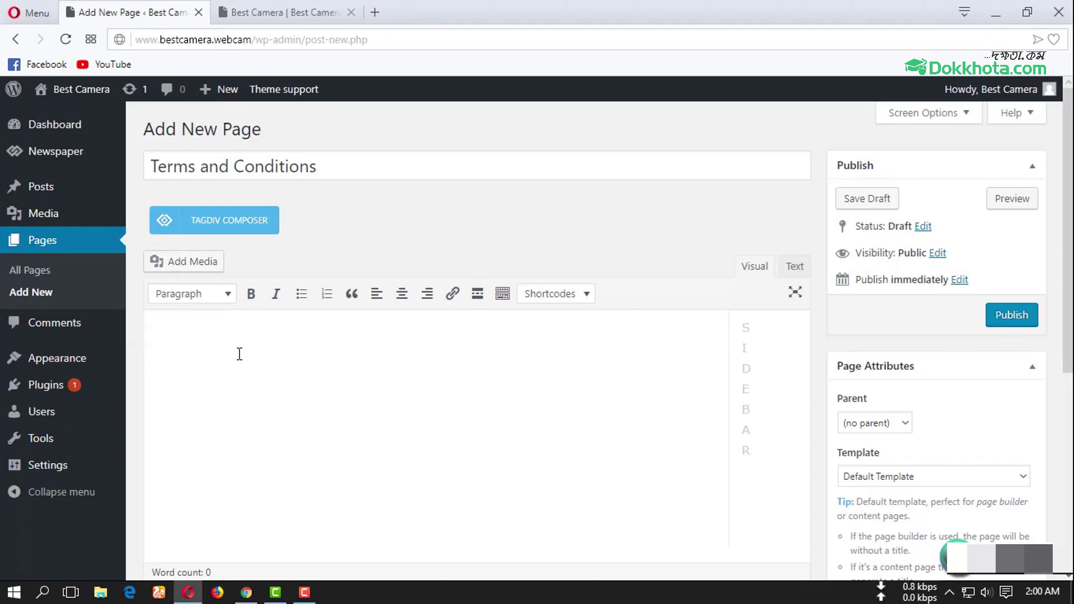
left_click(239, 352)
key("ctrl+v")
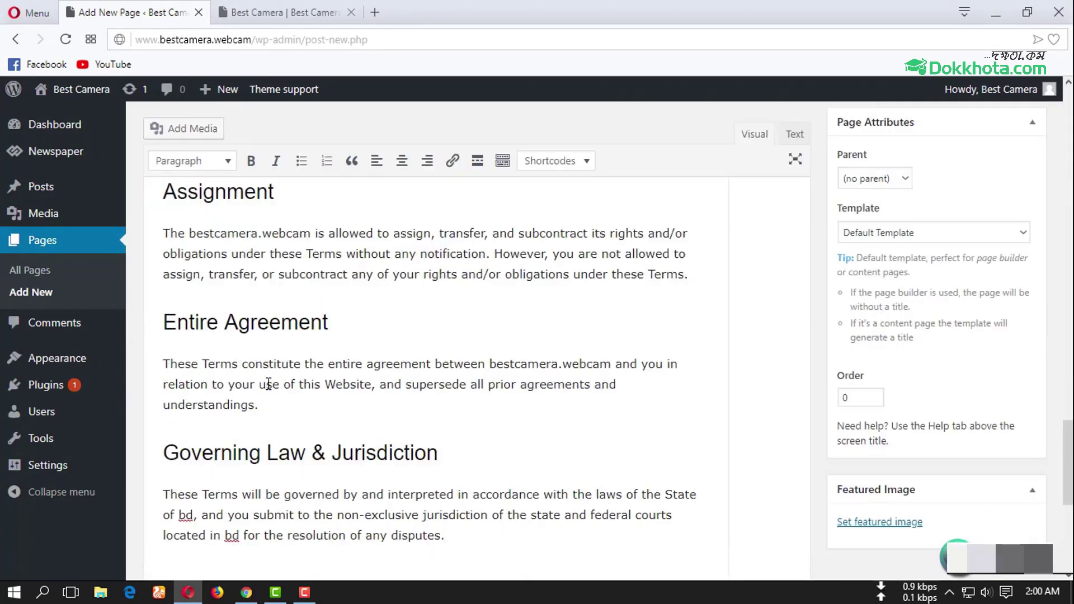
scroll(268, 384, "up", 20)
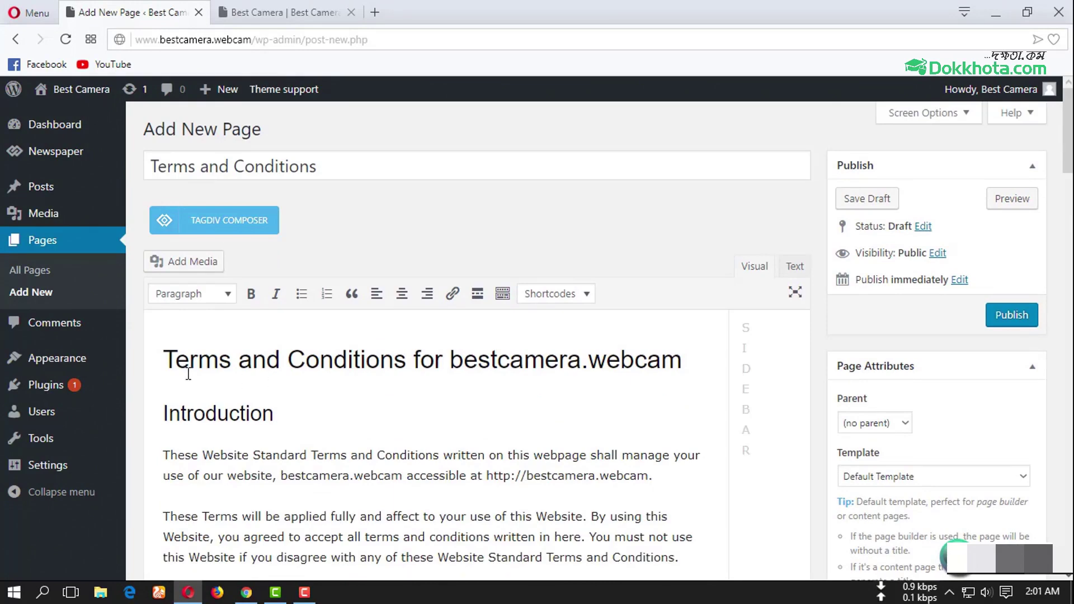
left_click(165, 352)
left_click(1012, 315)
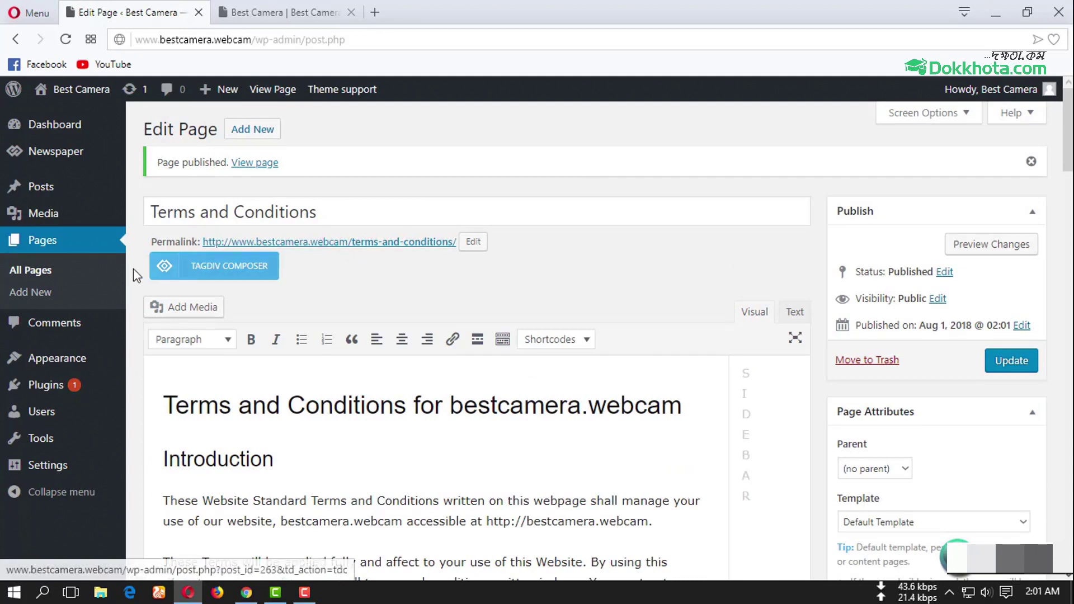
Step: Open the list of all WordPress pages and start a new page
left_click(40, 273)
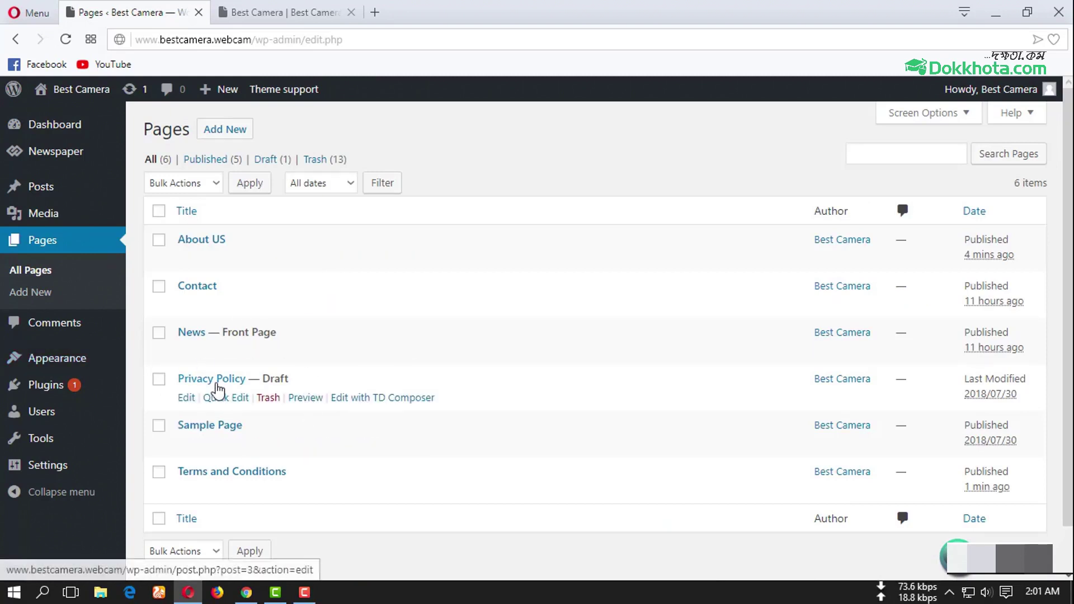
left_click(231, 134)
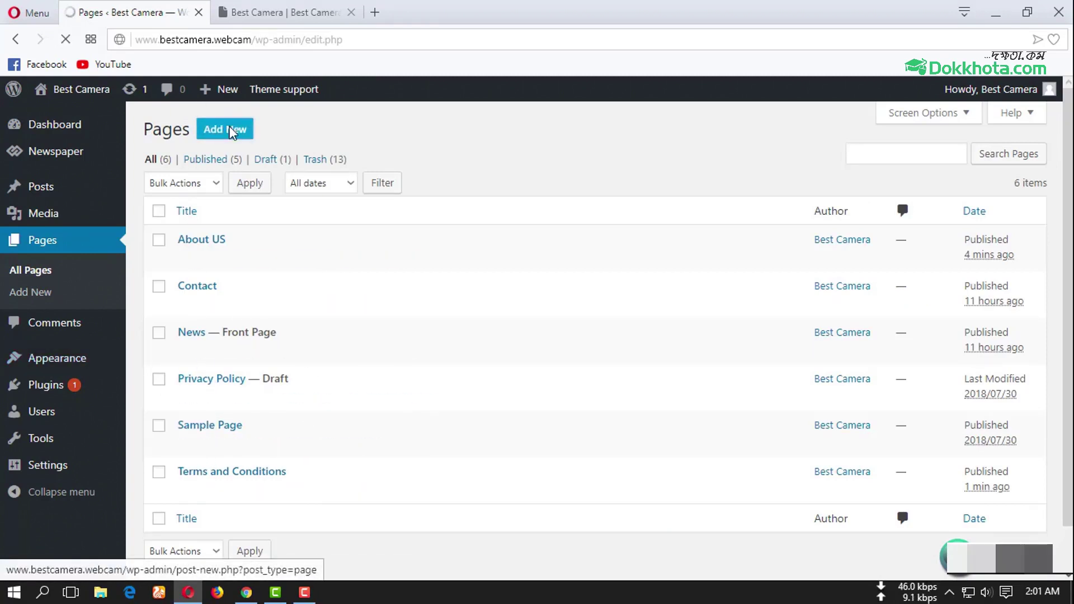
Step: Switch to Chrome and copy the Amazon Affiliate Disclosure text, from its heading through the Product Prices paragraph, out of the second online notepad
left_click(247, 593)
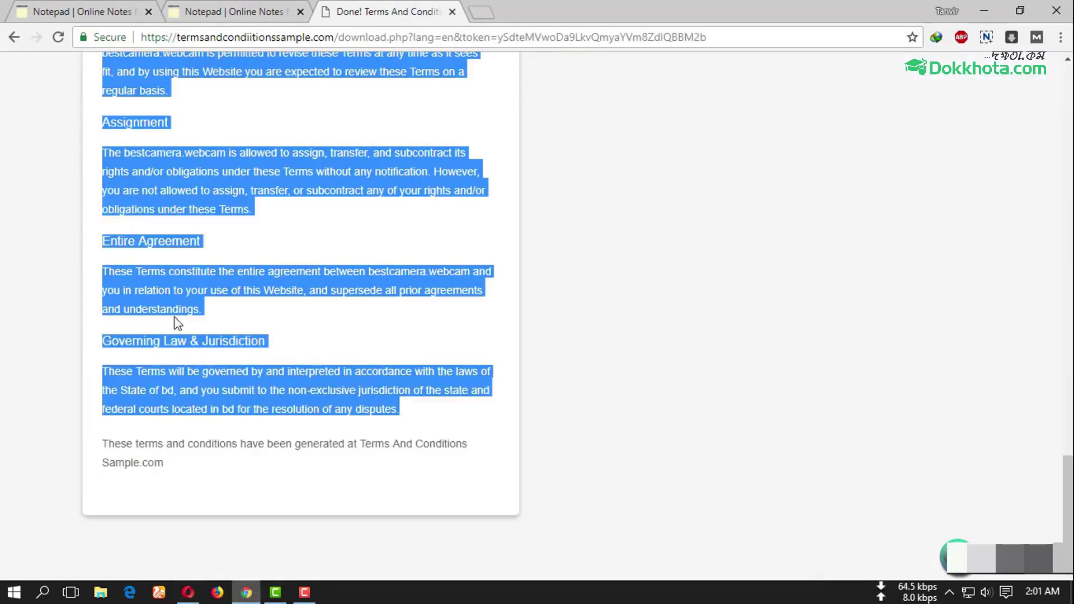
left_click(270, 7)
left_click(84, 9)
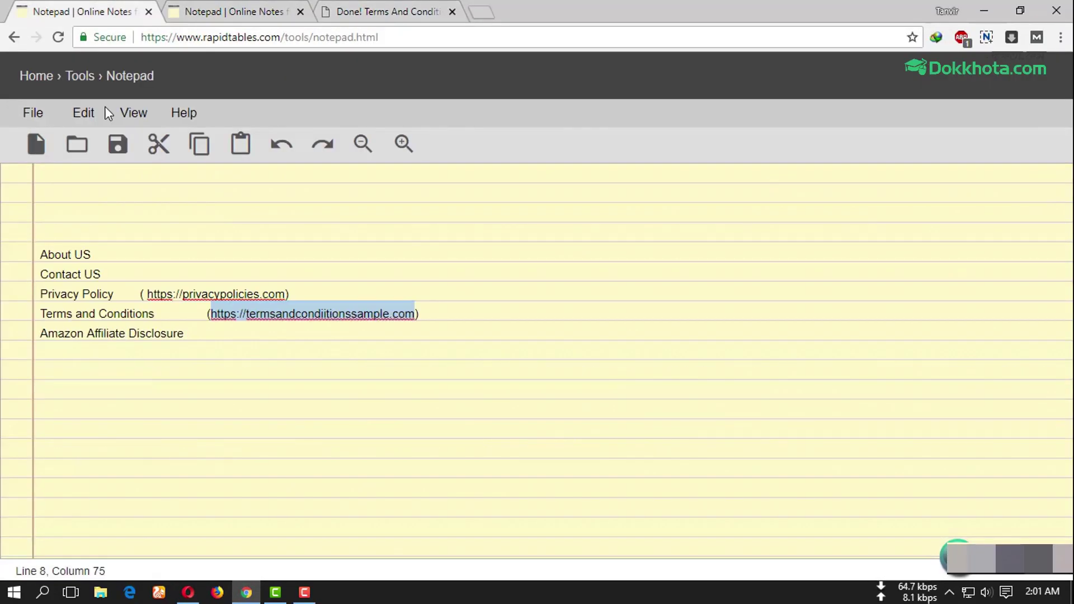
left_click(218, 8)
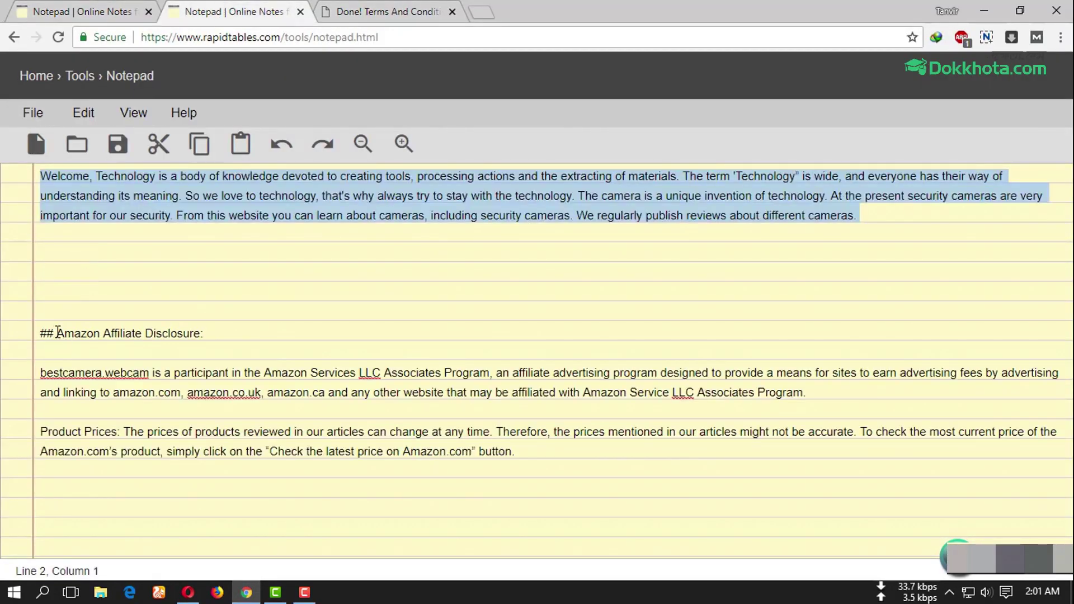
left_click_drag(59, 333, 635, 459)
Step: Switch to Opera, paste the disclosure text into the new page's body, then cut its heading and remove the blank lines above the first paragraph
left_click(187, 592)
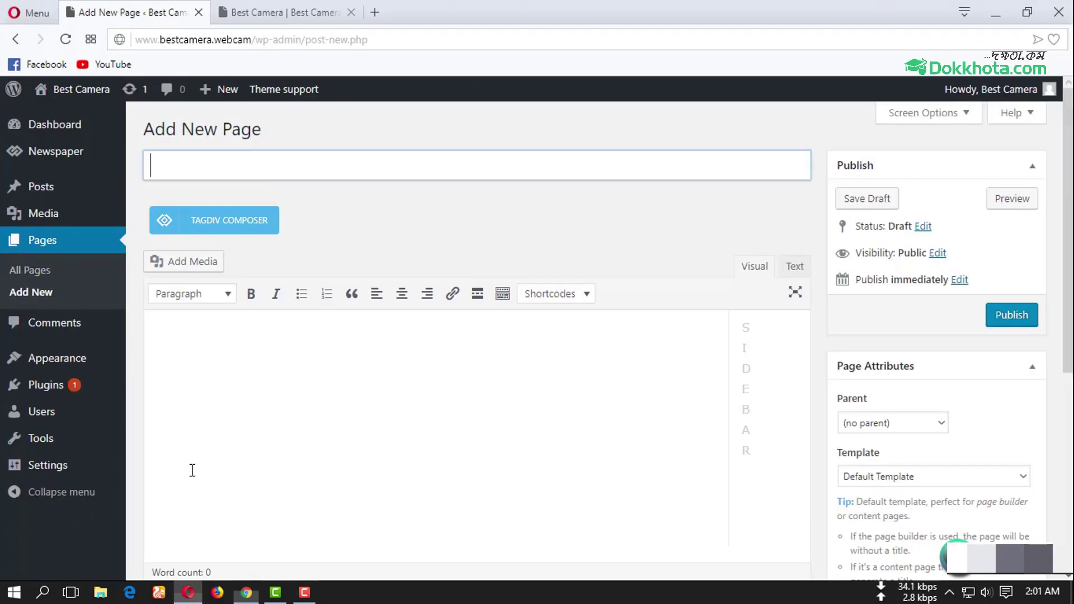
left_click(199, 345)
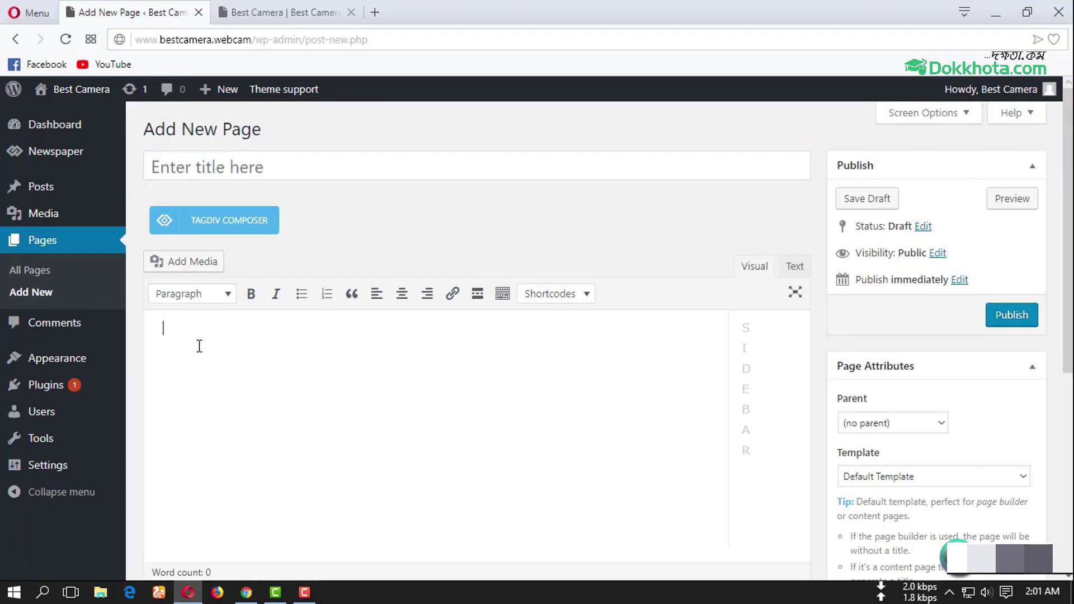
key("ctrl+v")
left_click_drag(333, 301, 144, 298)
key("BackSpace")
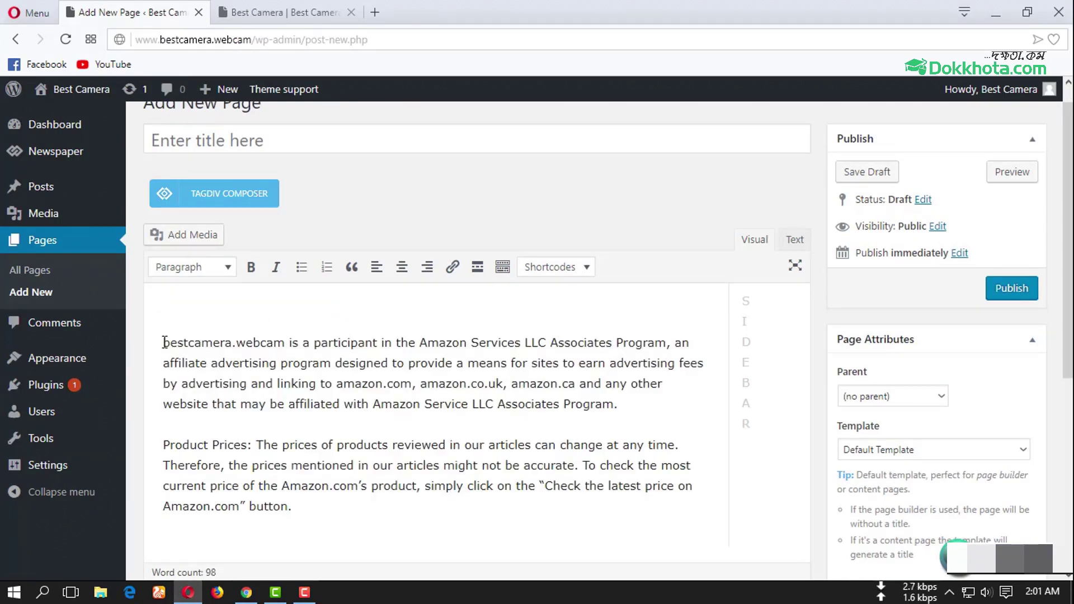
key("Delete")
Step: Title the new page Amazon Affiliate Disclosure, without the trailing colon, and publish it
left_click(254, 140)
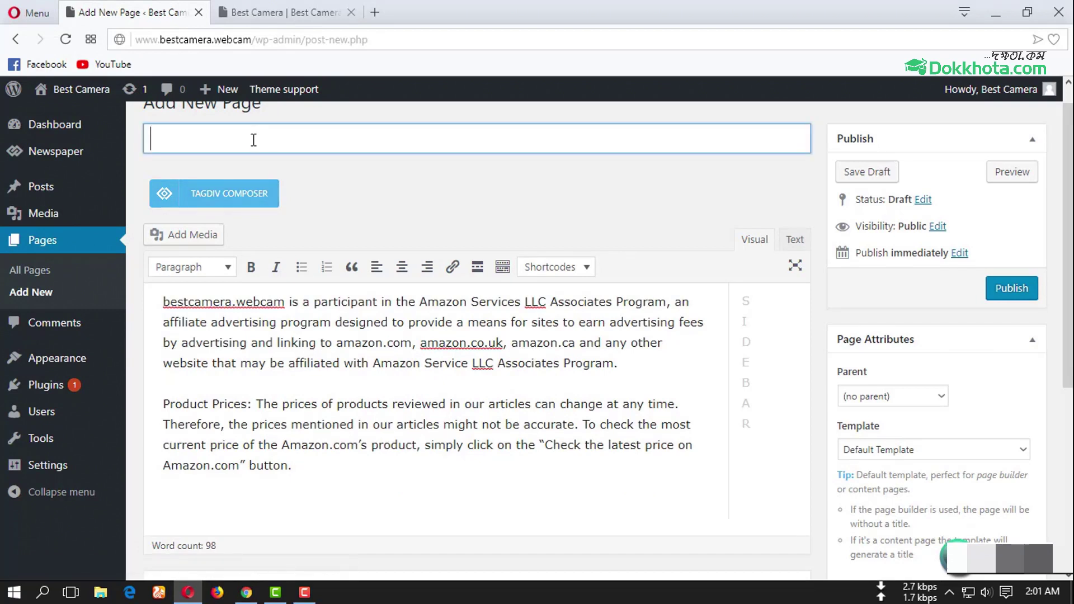
key("ctrl+v")
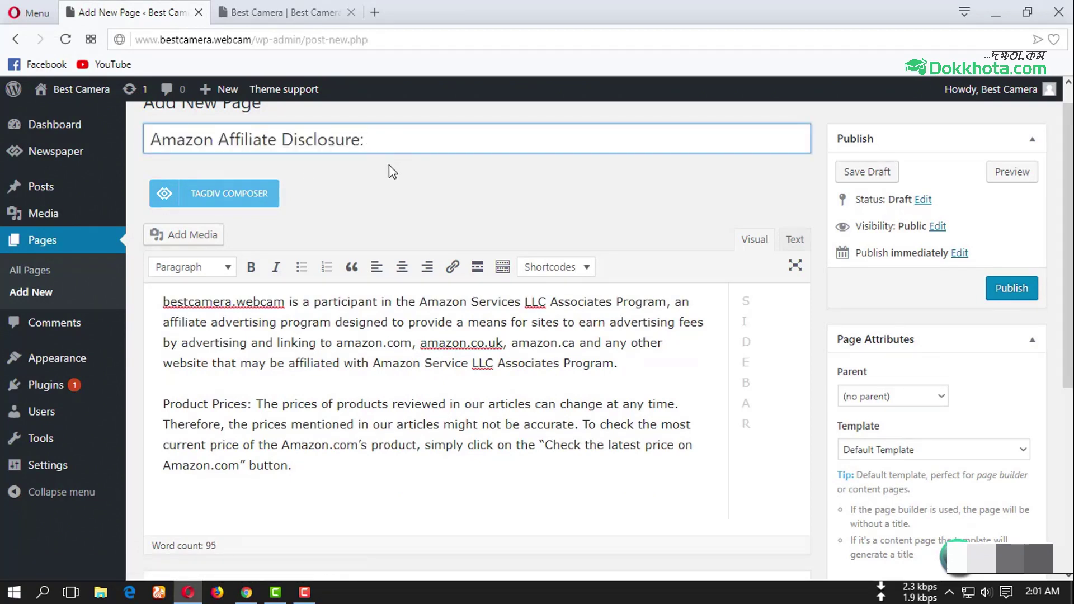
key("BackSpace")
left_click(1008, 293)
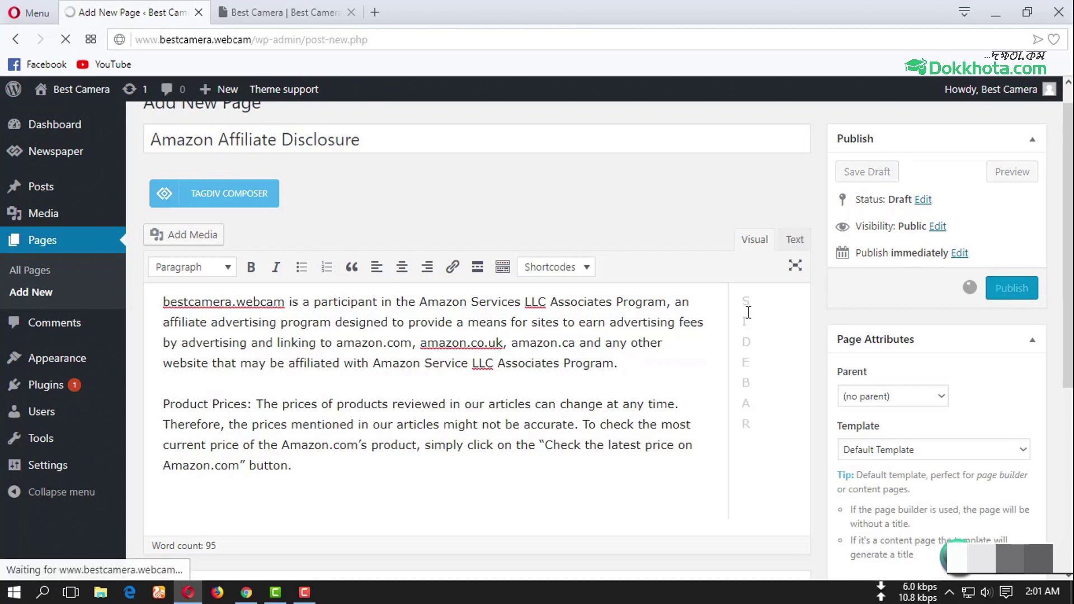
Step: Open the Privacy Policy draft from the list of all pages and delete its entire default body text
left_click(31, 272)
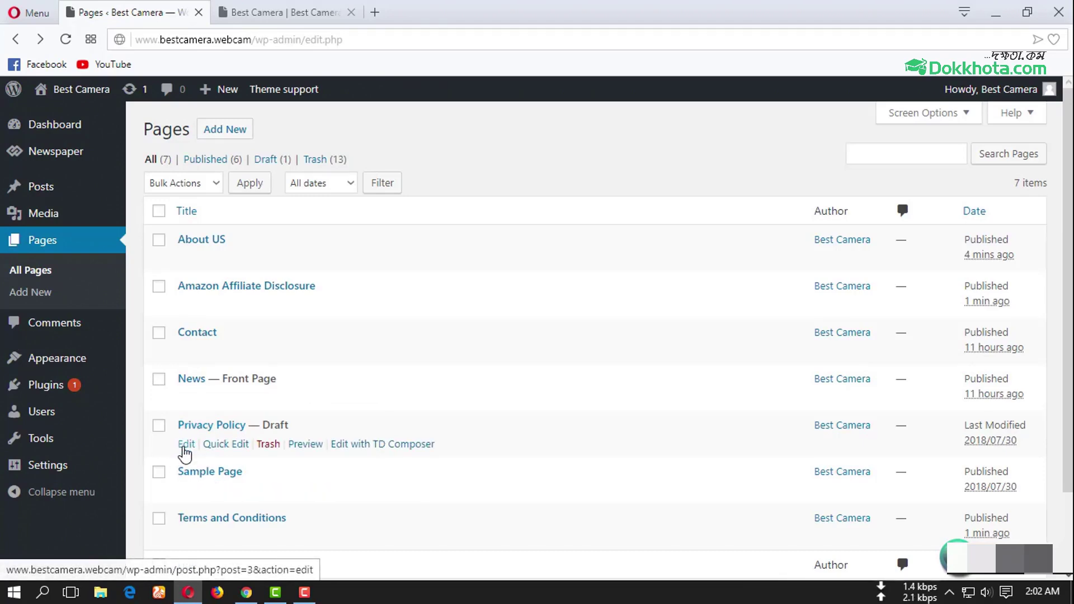
left_click(185, 445)
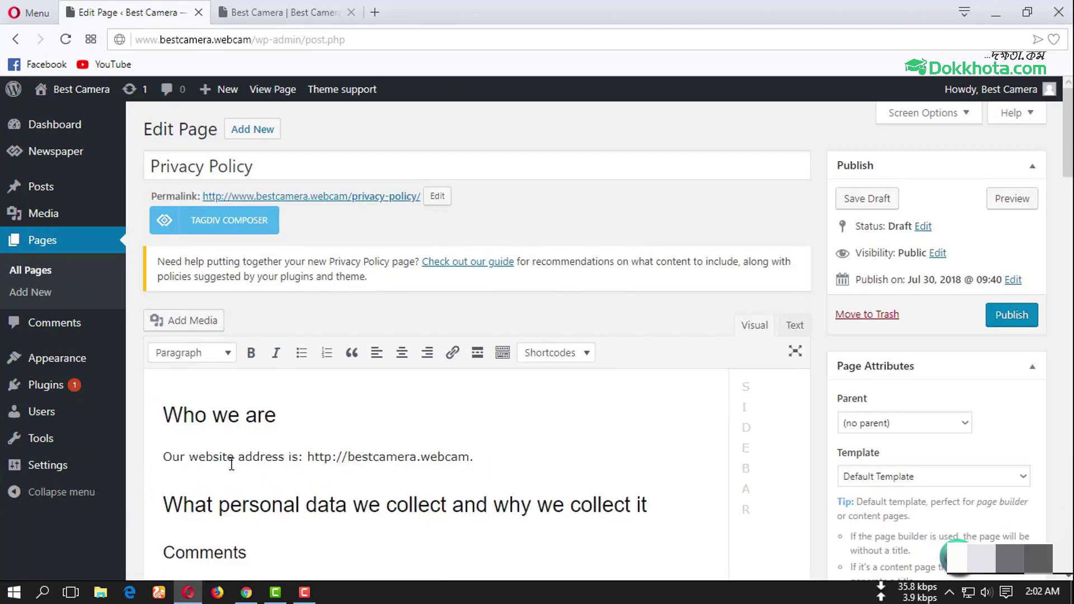
scroll(299, 426, "down", 5)
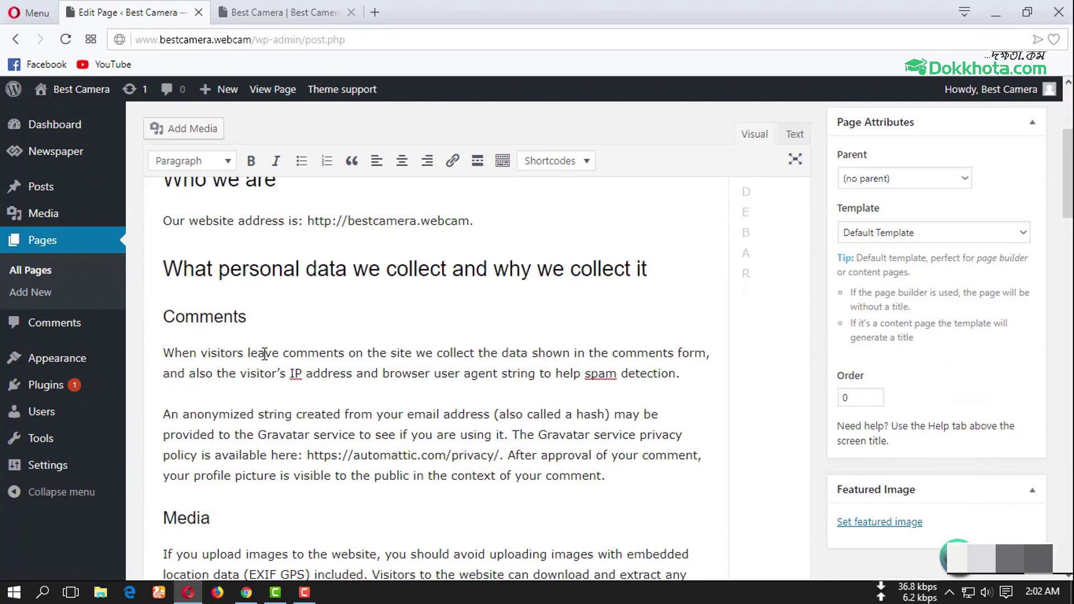
key("ctrl+a")
key("Delete")
scroll(307, 319, "up", 5)
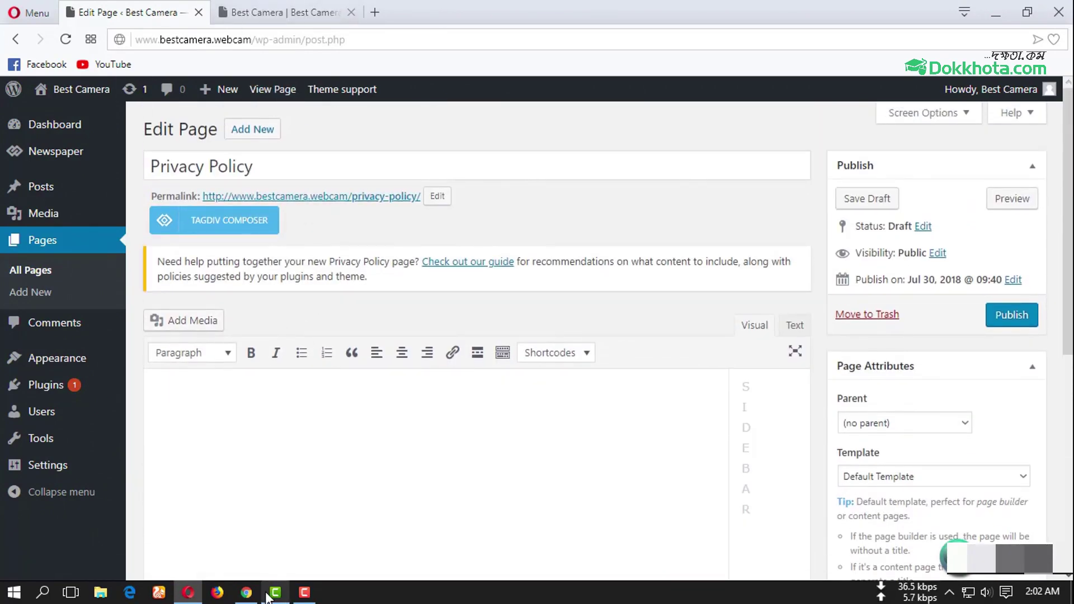
left_click(246, 592)
left_click(92, 11)
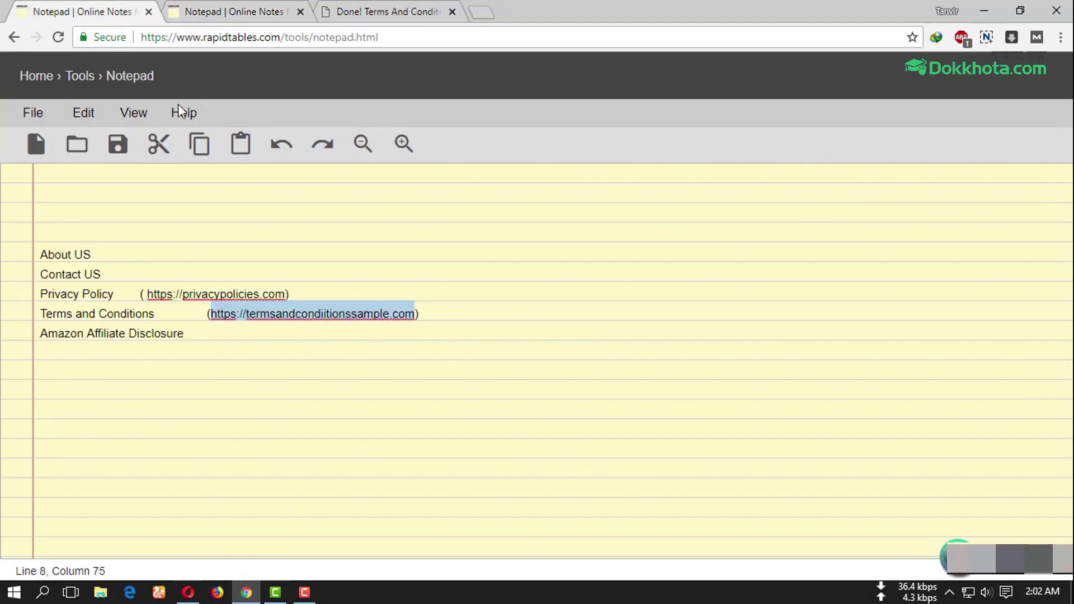
left_click_drag(147, 294, 280, 295)
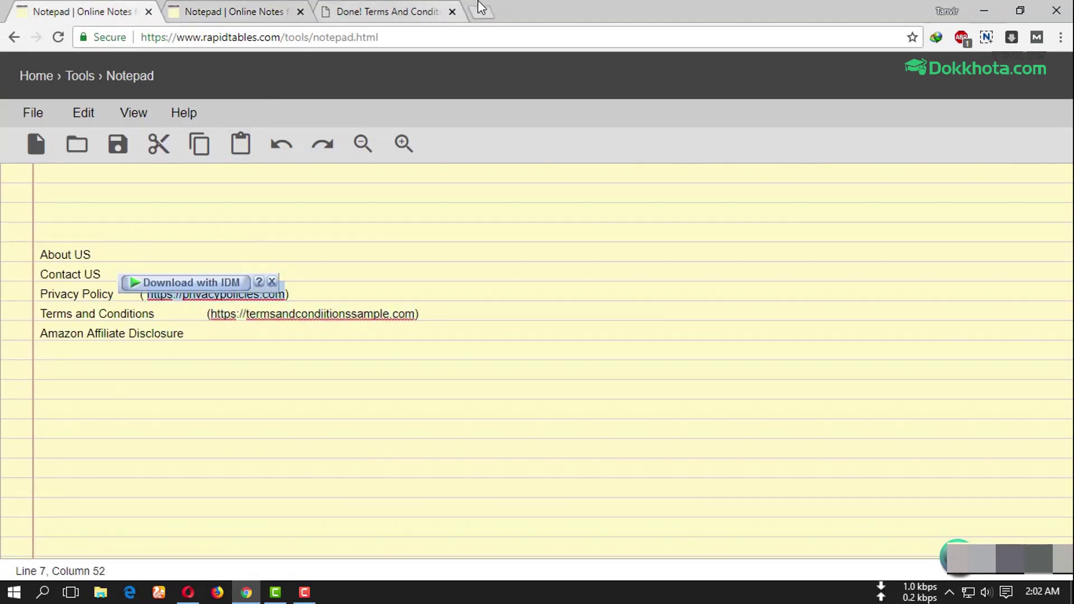
left_click(391, 11)
left_click(321, 36)
key("ctrl+v")
key("Return")
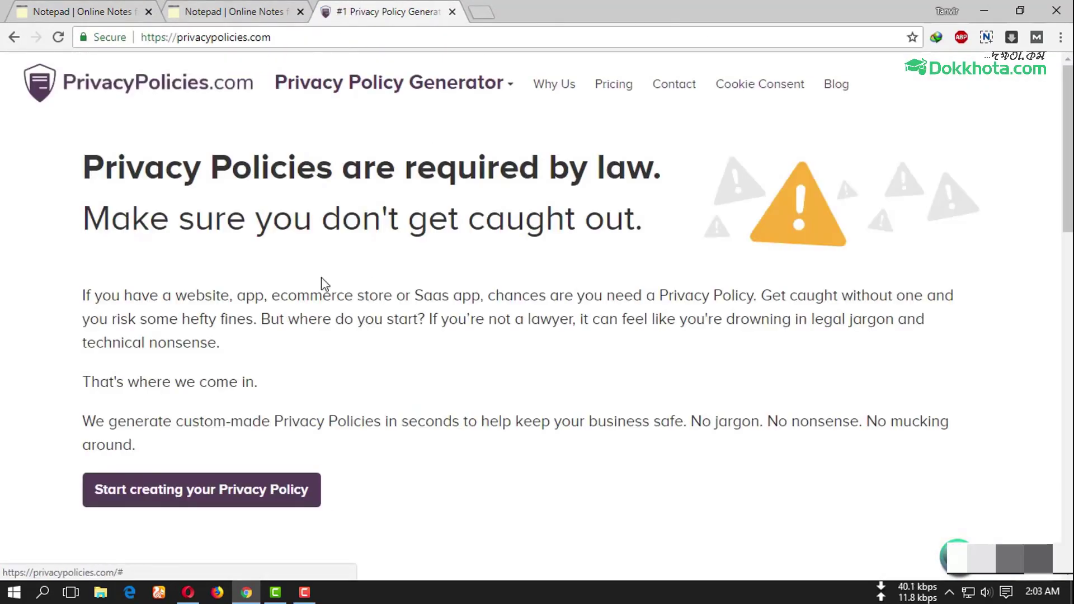
Step: Start creating a privacy policy, select Website as the platform, and continue to the business information
left_click(154, 501)
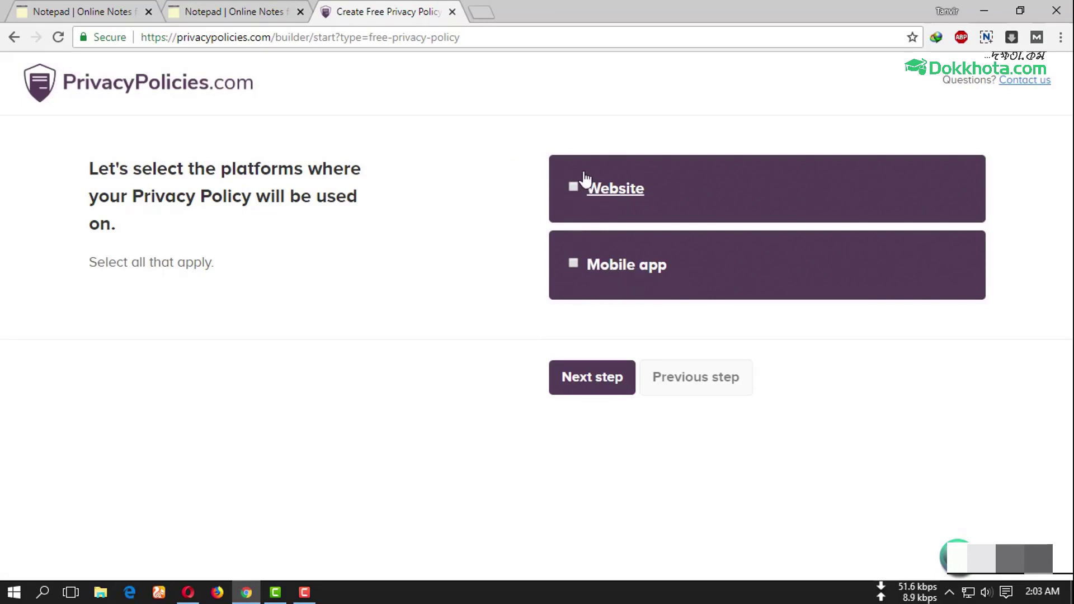
left_click(570, 187)
left_click(594, 377)
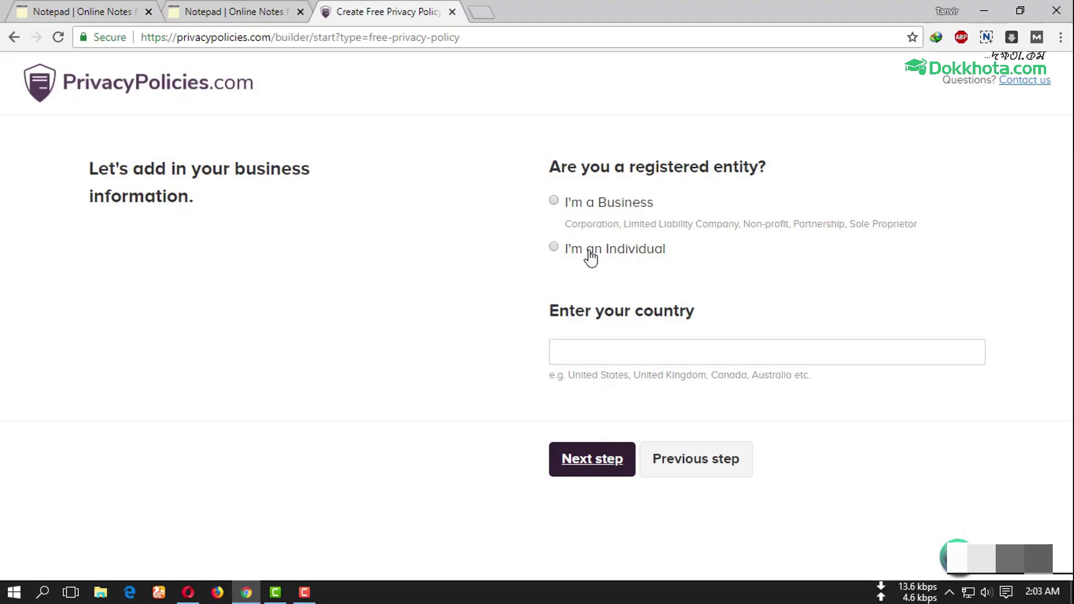
Step: Declare the owner as an individual working from Bangladesh and continue to the website information
left_click(555, 249)
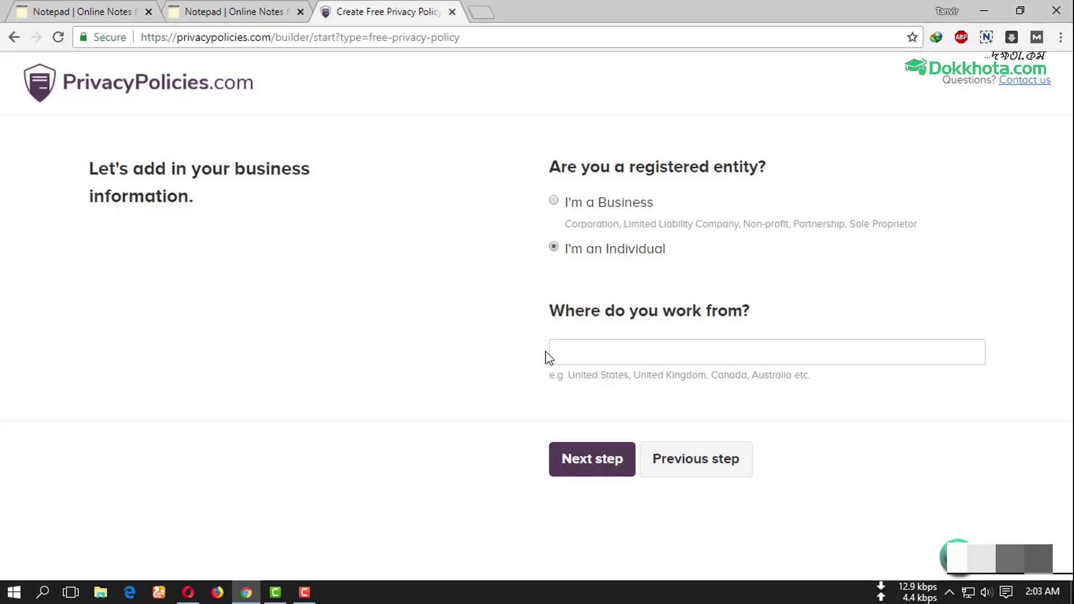
left_click(601, 355)
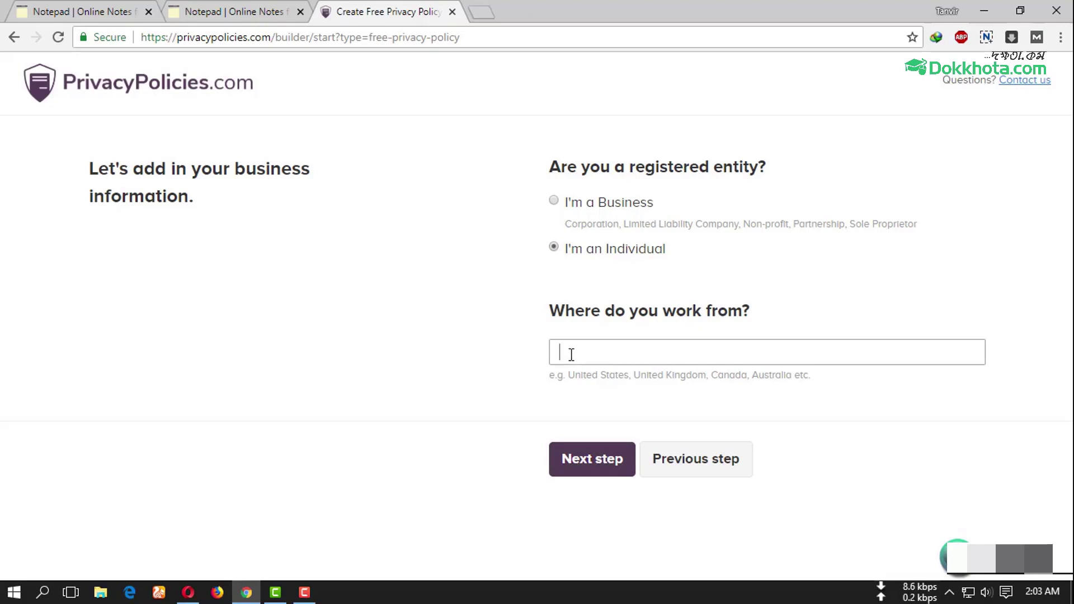
type("Ba")
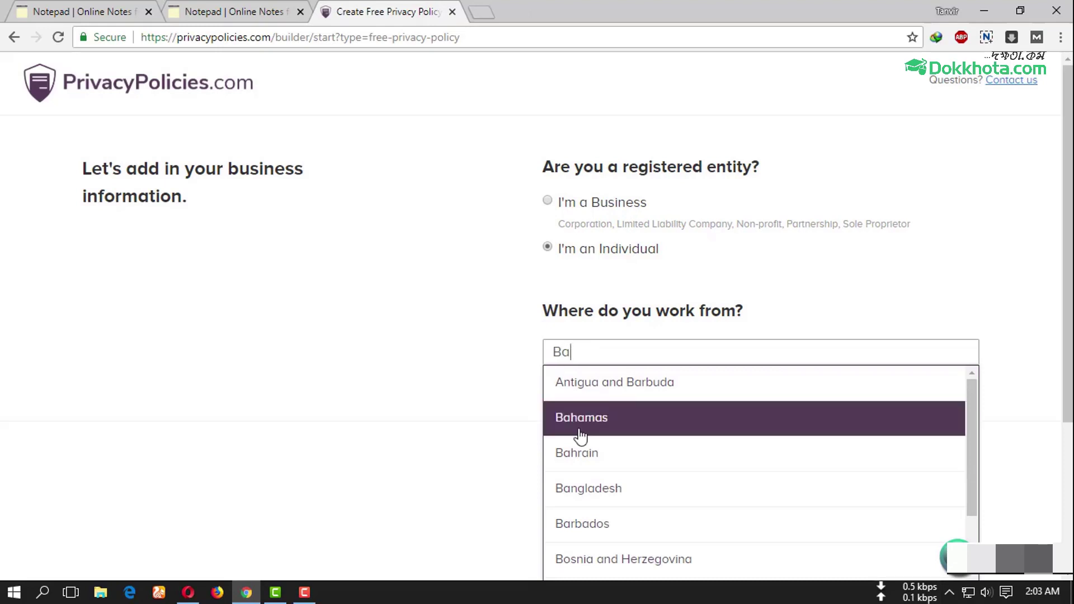
left_click(565, 495)
left_click(569, 464)
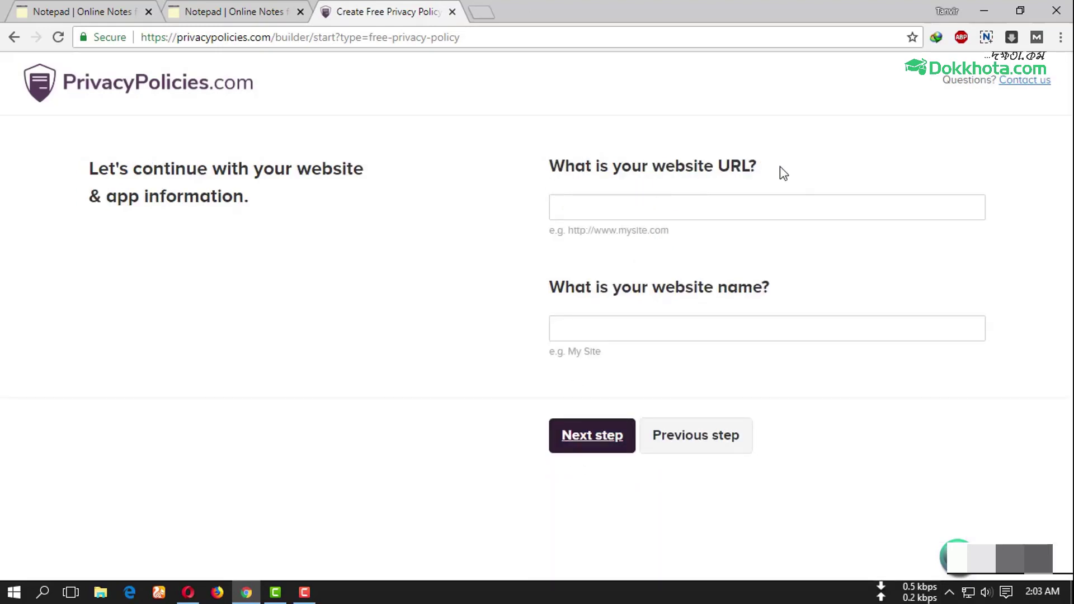
left_click(609, 207)
left_click(490, 185)
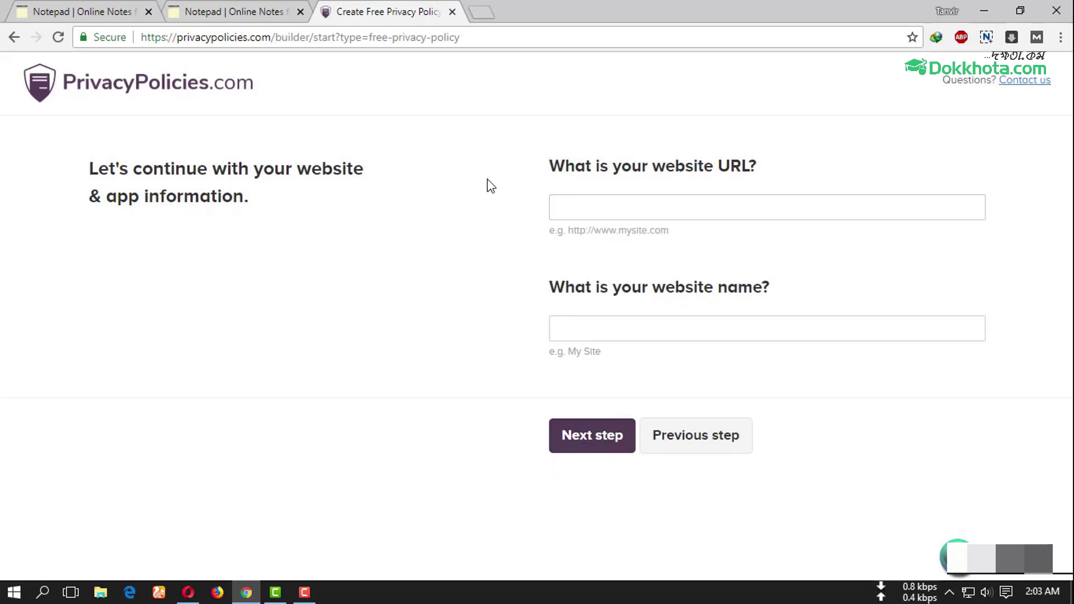
left_click(188, 592)
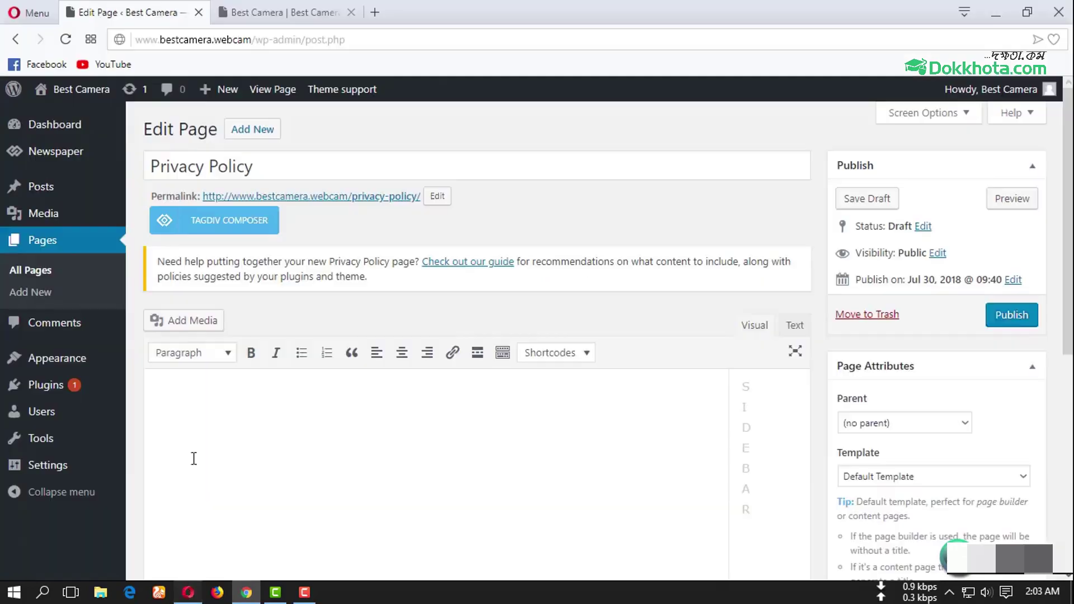
left_click_drag(252, 40, 93, 40)
key("ctrl+c")
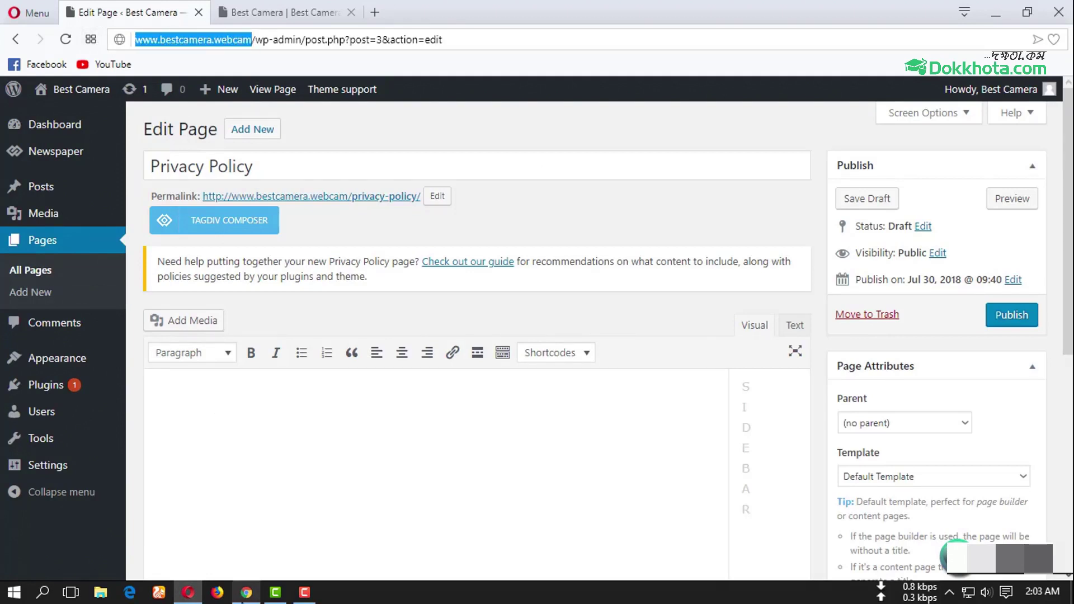
left_click(246, 591)
left_click(616, 206)
key("ctrl+v")
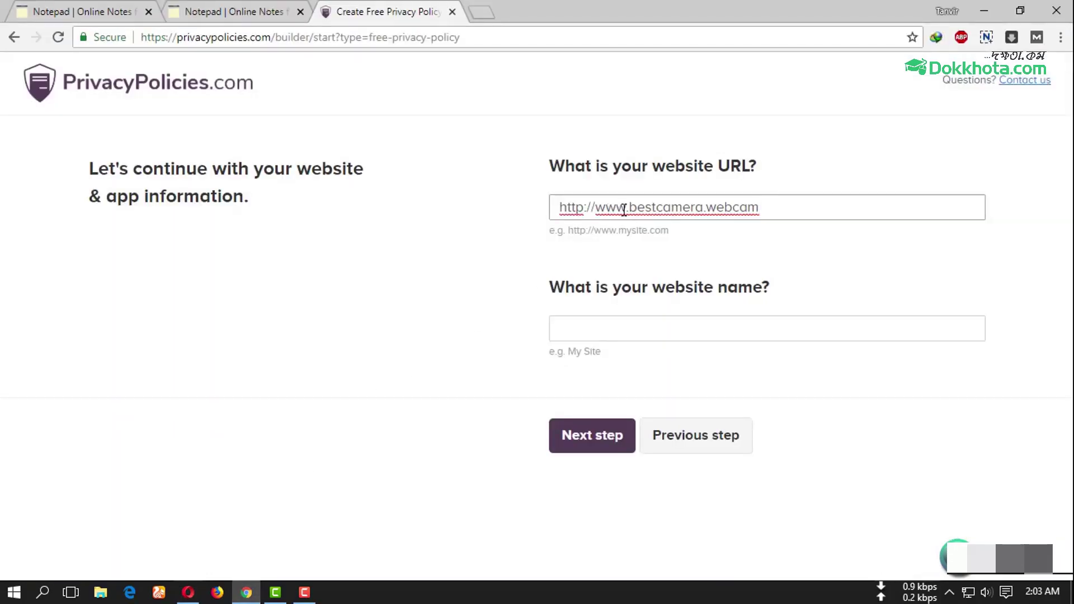
key("BackSpace")
key("BackSpace")
key("BackSpace")
key("BackSpace")
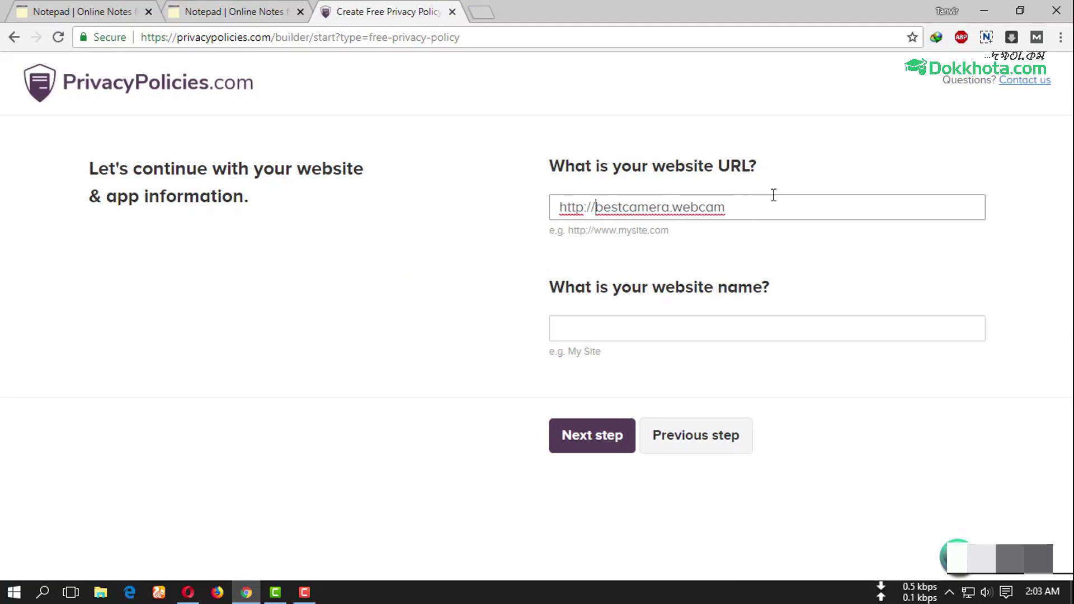
Step: Enter the website name as BestCamera, reusing the domain name from the URL, and continue to the collected-information questions
left_click(649, 321)
double_click(627, 208)
left_click(650, 326)
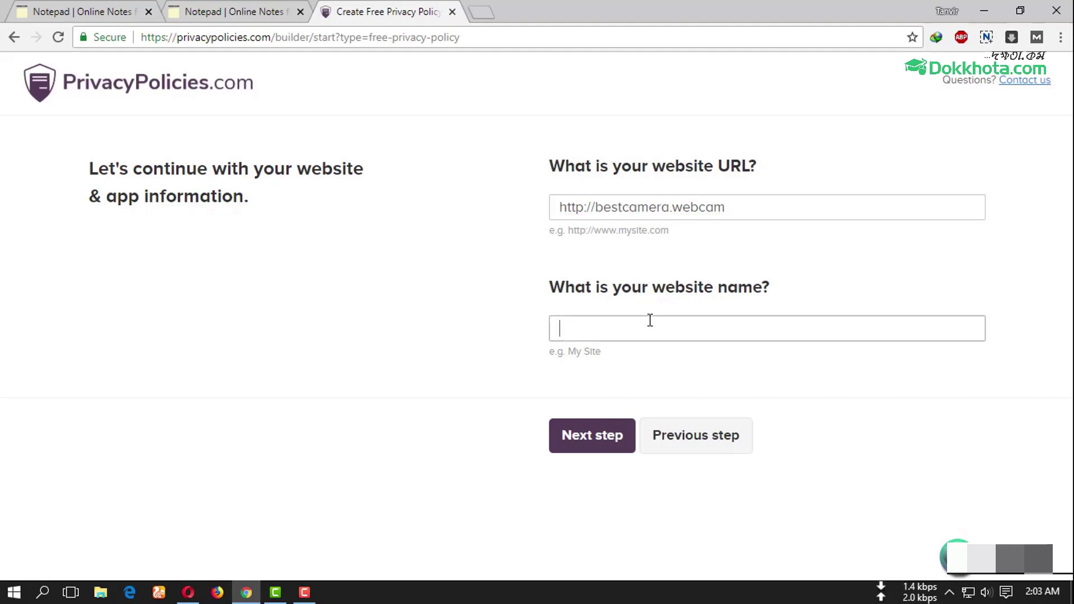
key("ctrl+v")
left_click_drag(568, 330, 499, 335)
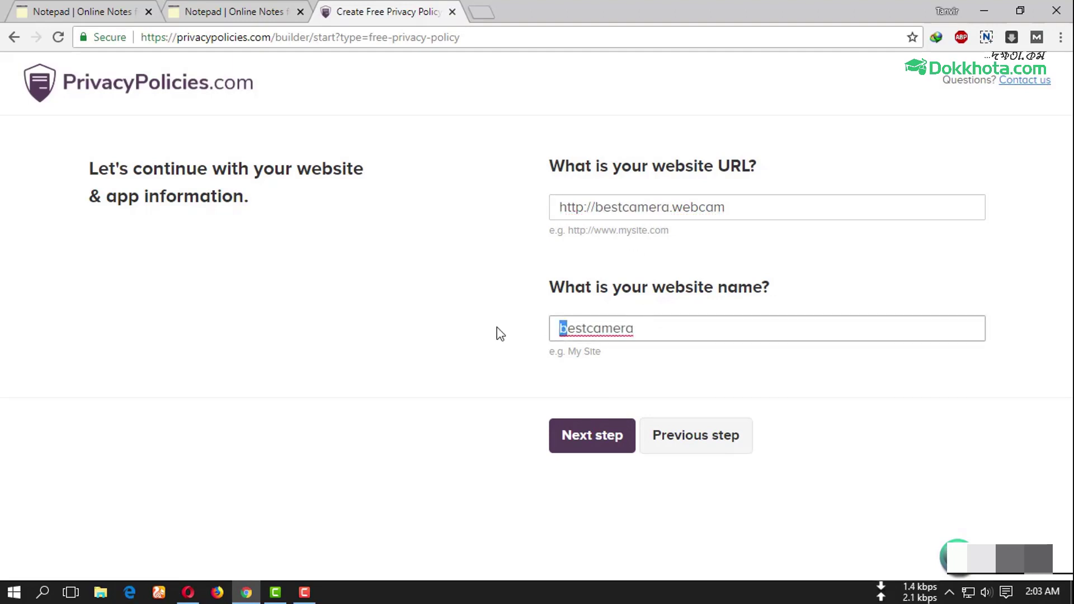
type("B")
left_click(596, 327)
key("BackSpace")
type("C")
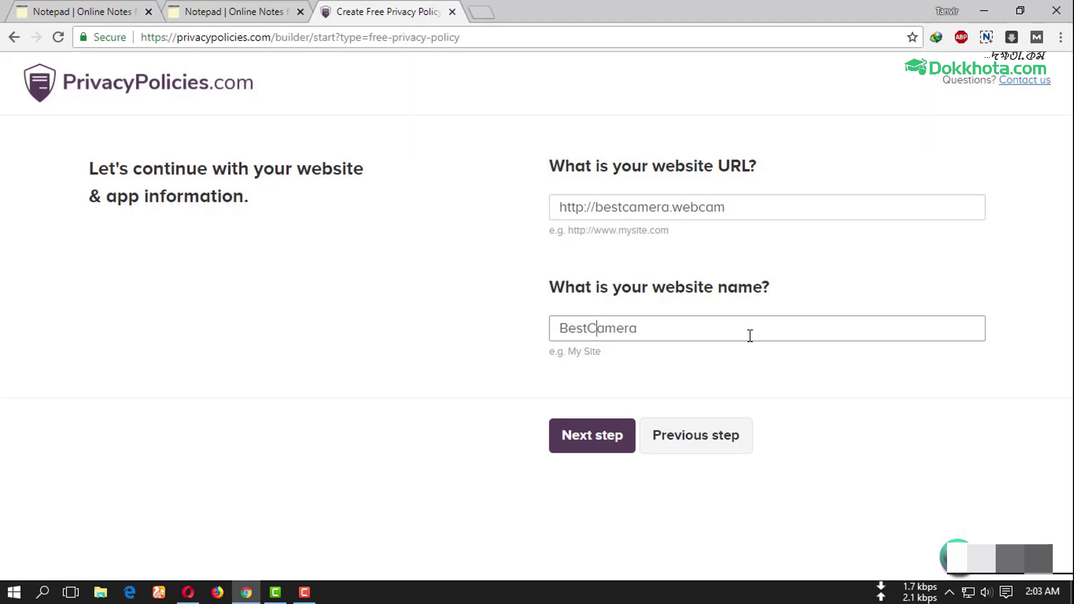
left_click(591, 438)
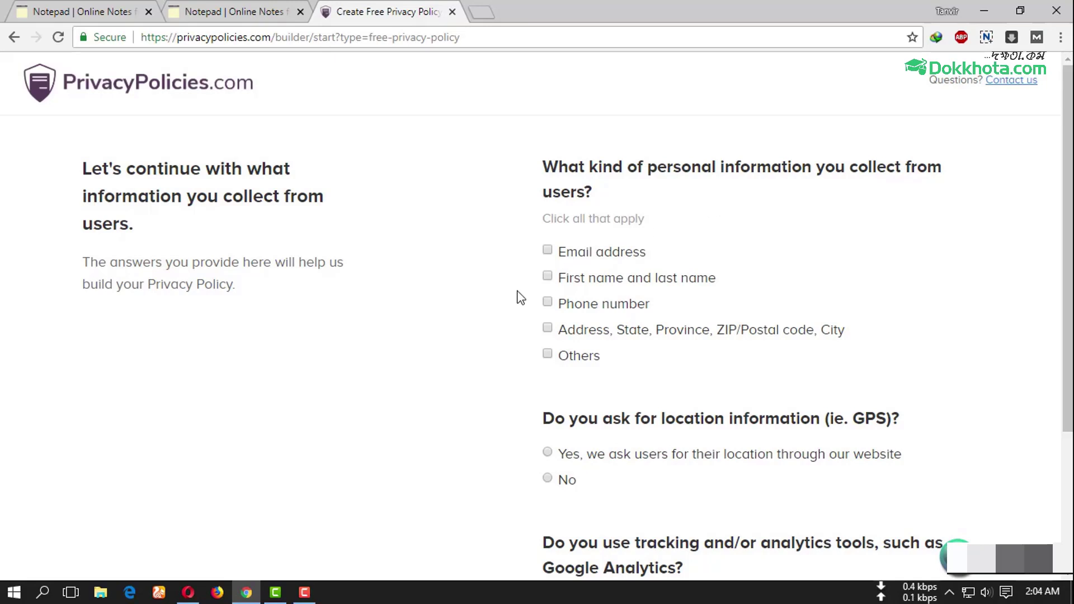
Step: Declare email address, first and last name, and phone number as the personal information collected from users
left_click(547, 251)
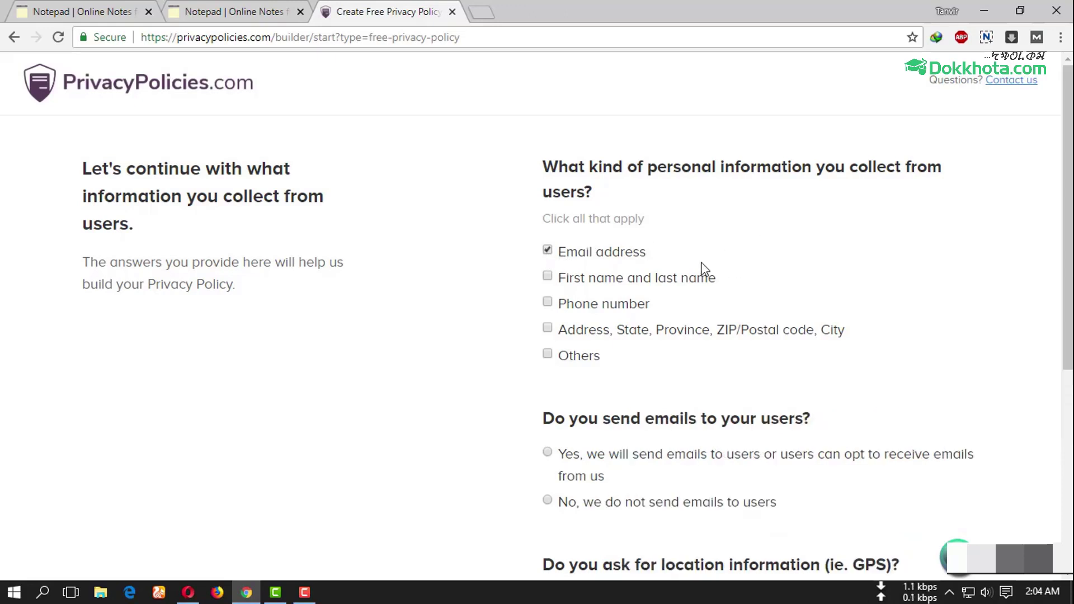
left_click(547, 277)
scroll(591, 280, "down", 1)
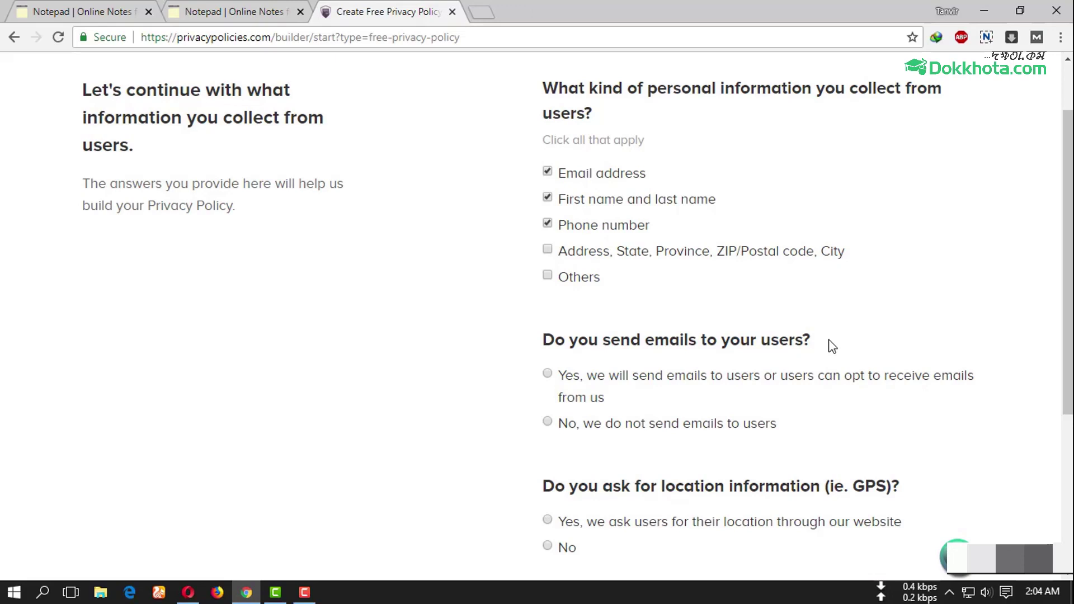
Step: Answer Yes to sending emails to users and Yes to asking for their location through the website
left_click(548, 373)
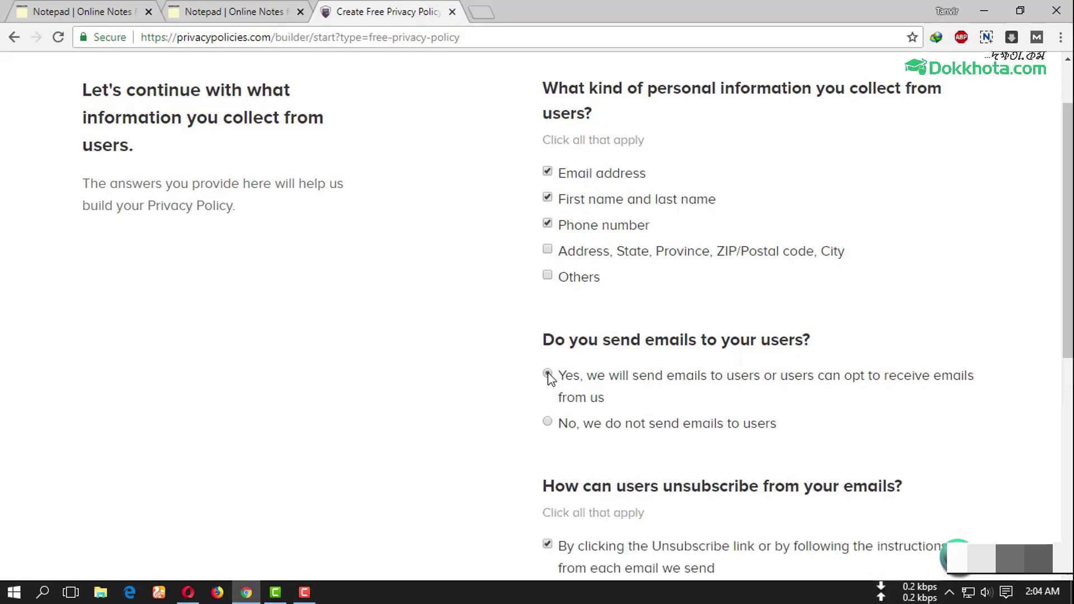
scroll(669, 391, "down", 5)
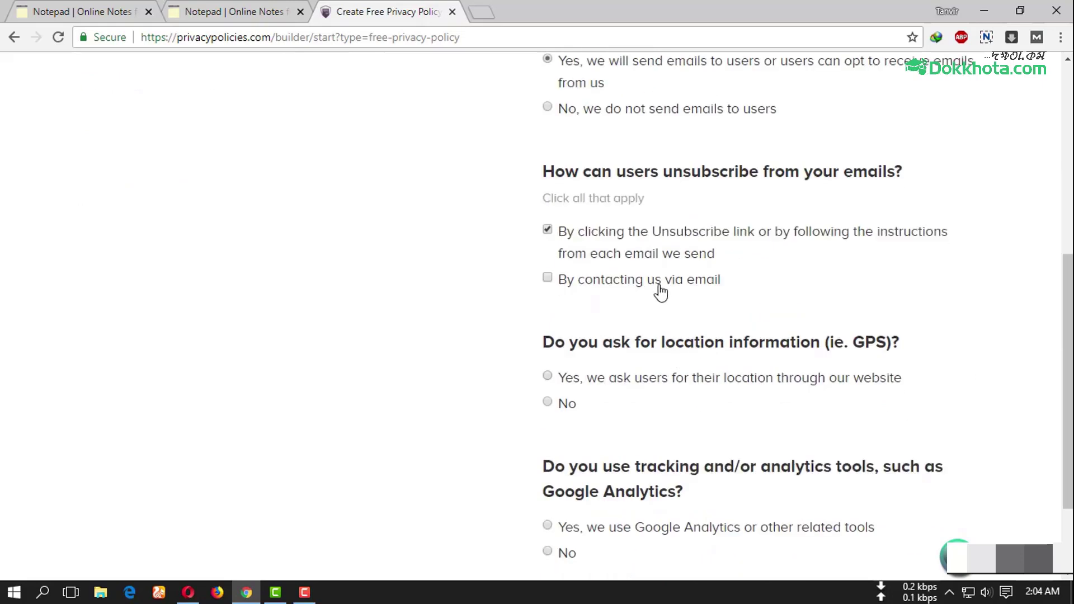
scroll(649, 282, "up", 3)
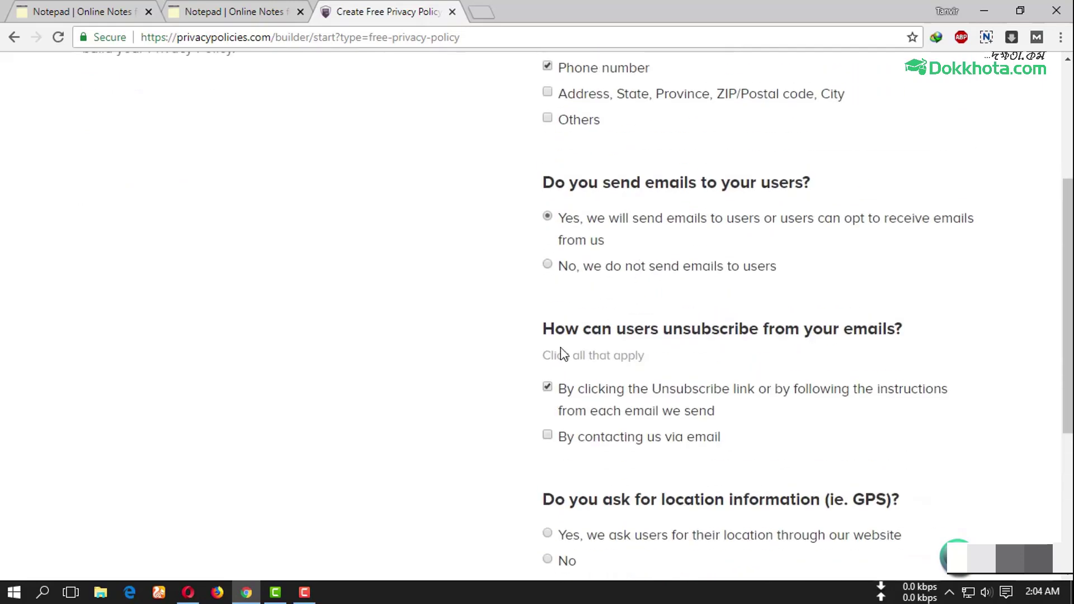
scroll(646, 284, "down", 4)
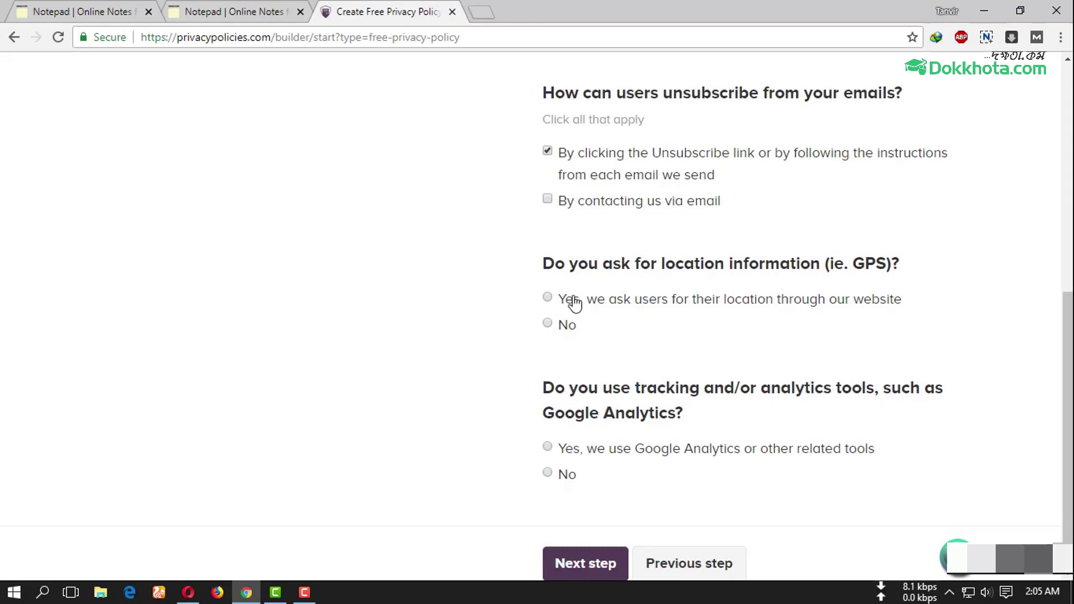
left_click(553, 302)
scroll(499, 271, "down", 1)
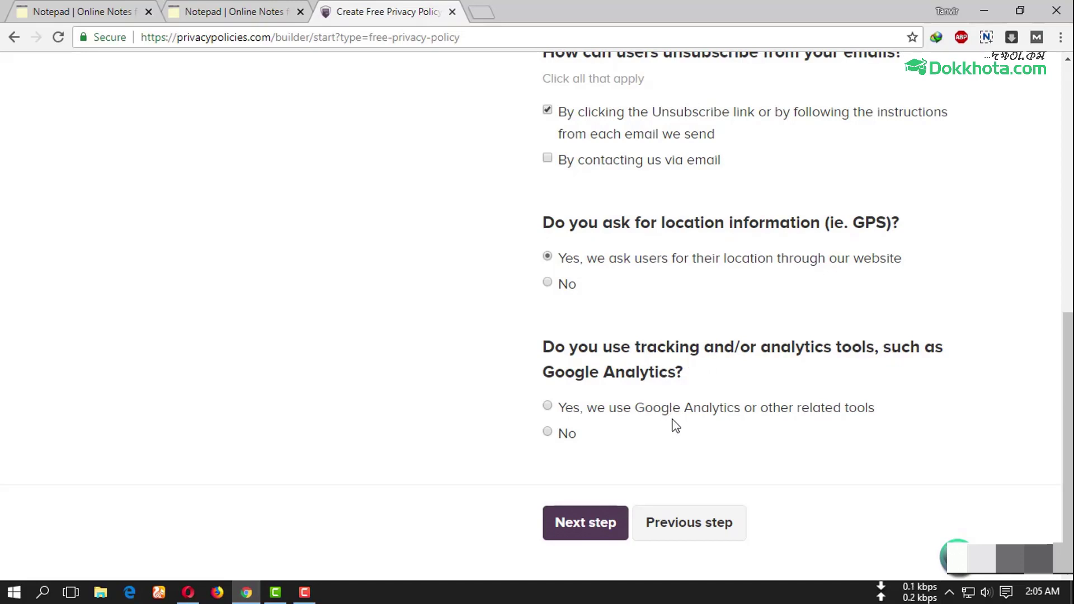
Step: Declare the use of tracking tools, choose Google Analytics, and continue to the contact details
left_click(547, 408)
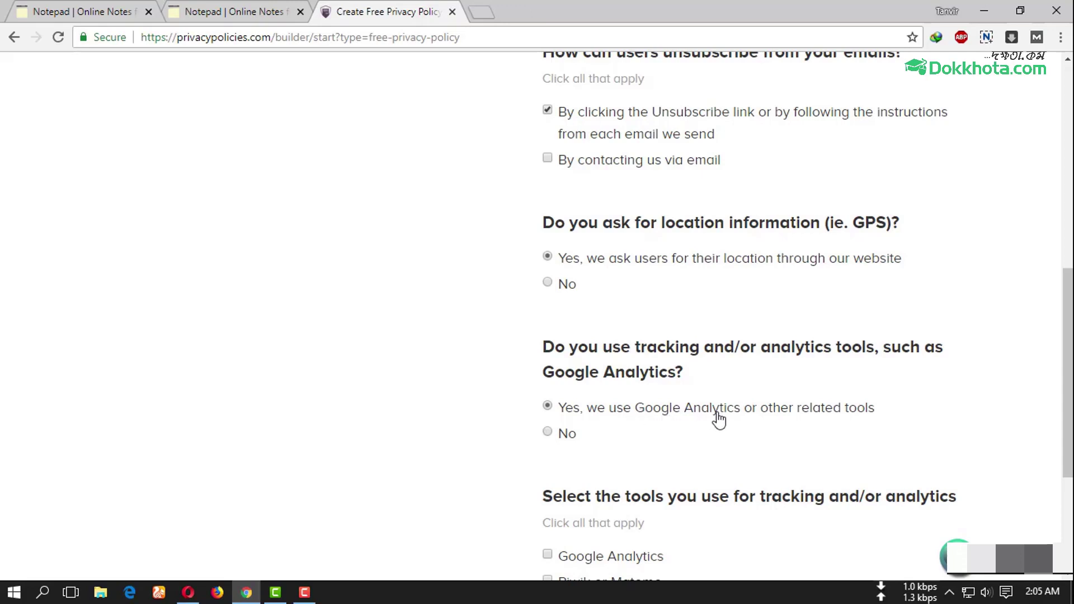
scroll(616, 324, "down", 4)
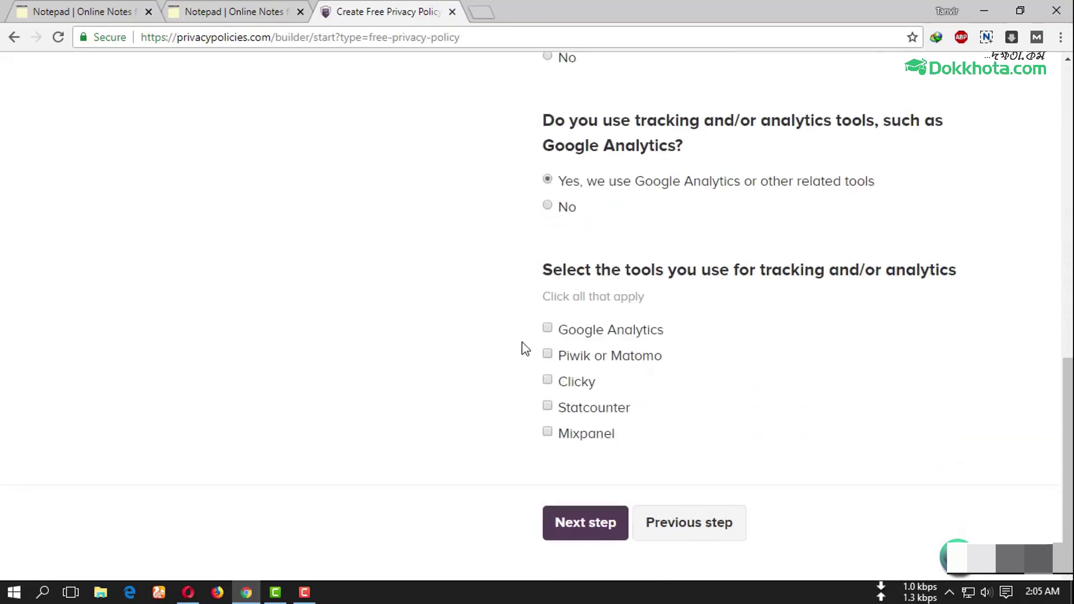
left_click(547, 330)
left_click(581, 522)
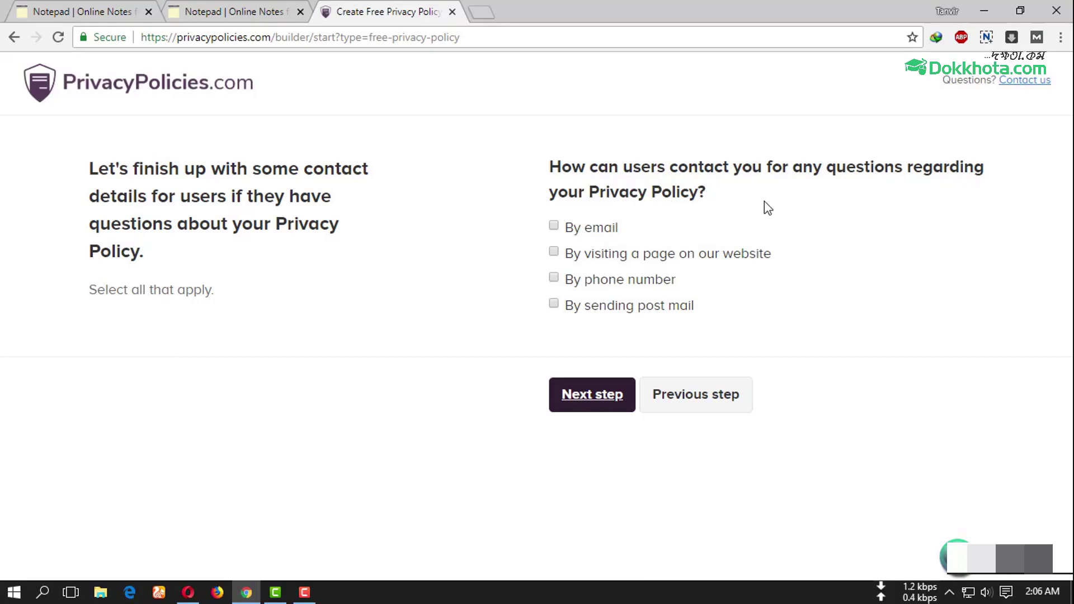
Step: Offer contact by email using the contact address from the Best Camera site footer in Opera, and continue to the policy types in Chrome
left_click(553, 226)
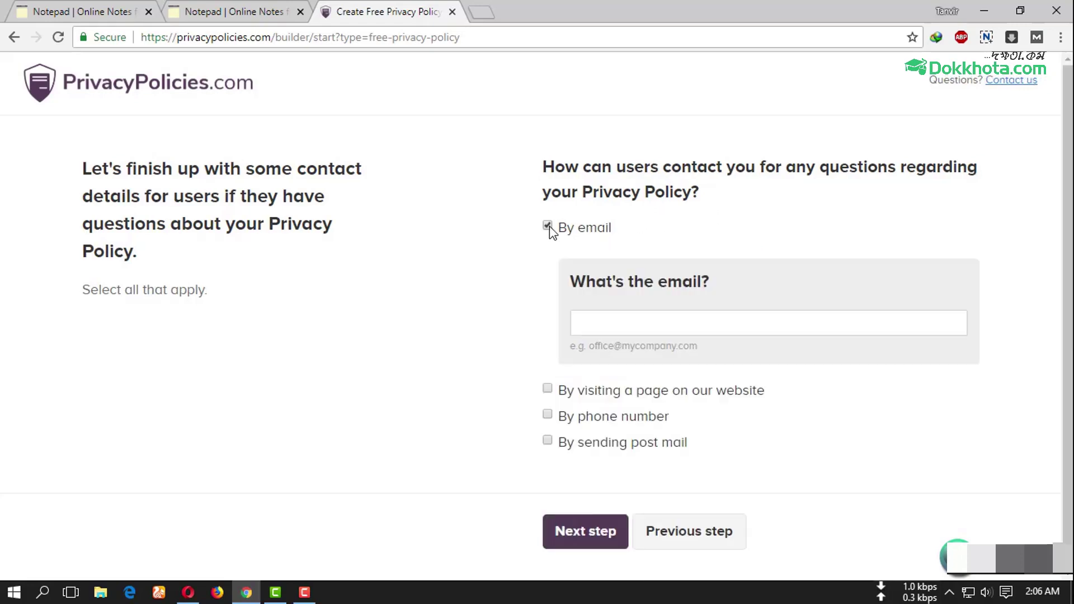
left_click(604, 322)
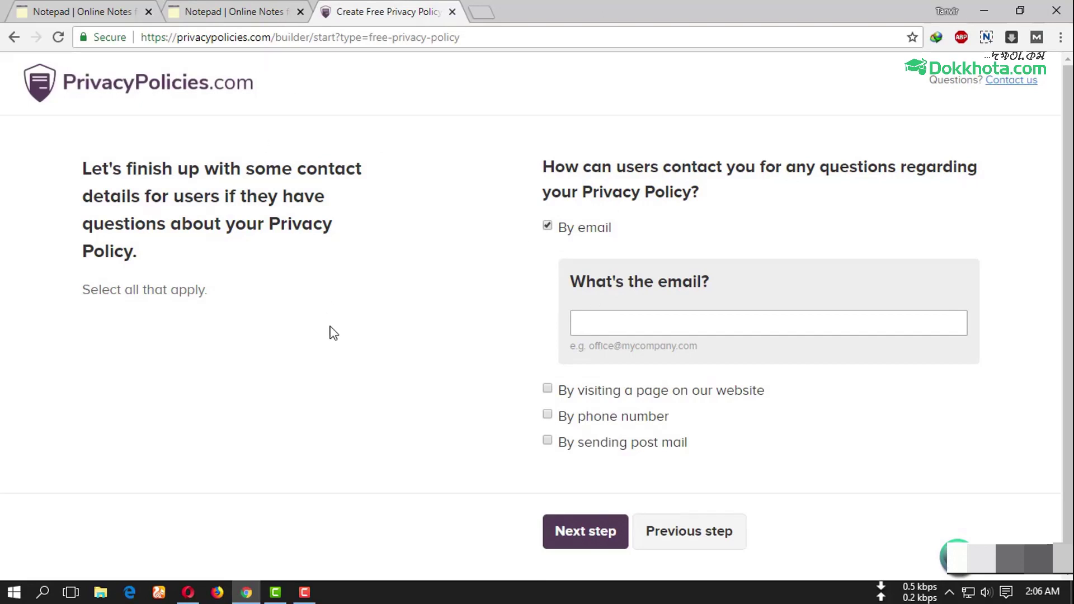
left_click(188, 591)
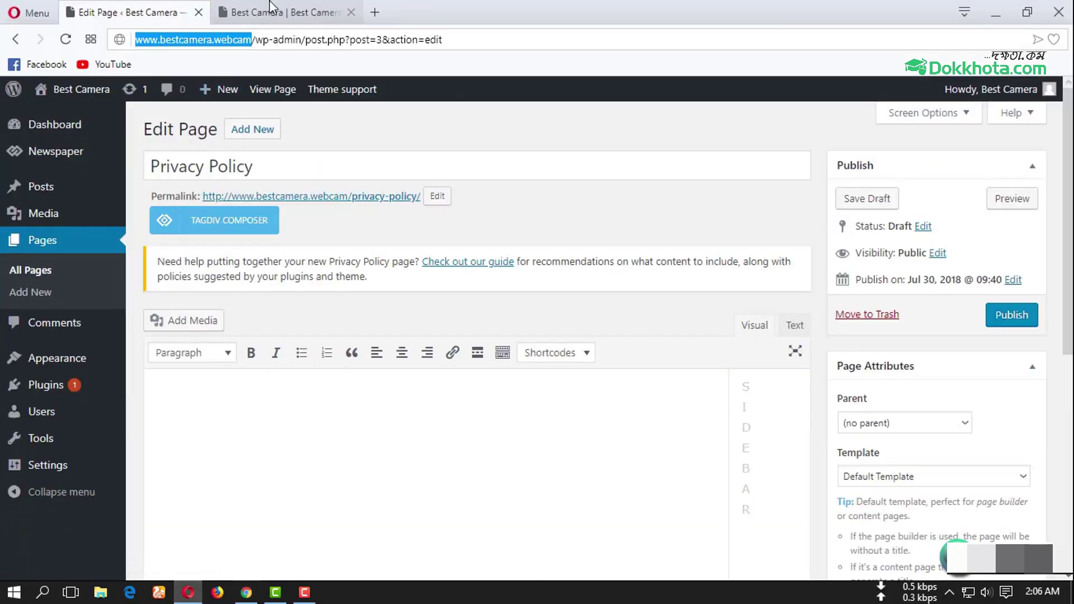
left_click(288, 12)
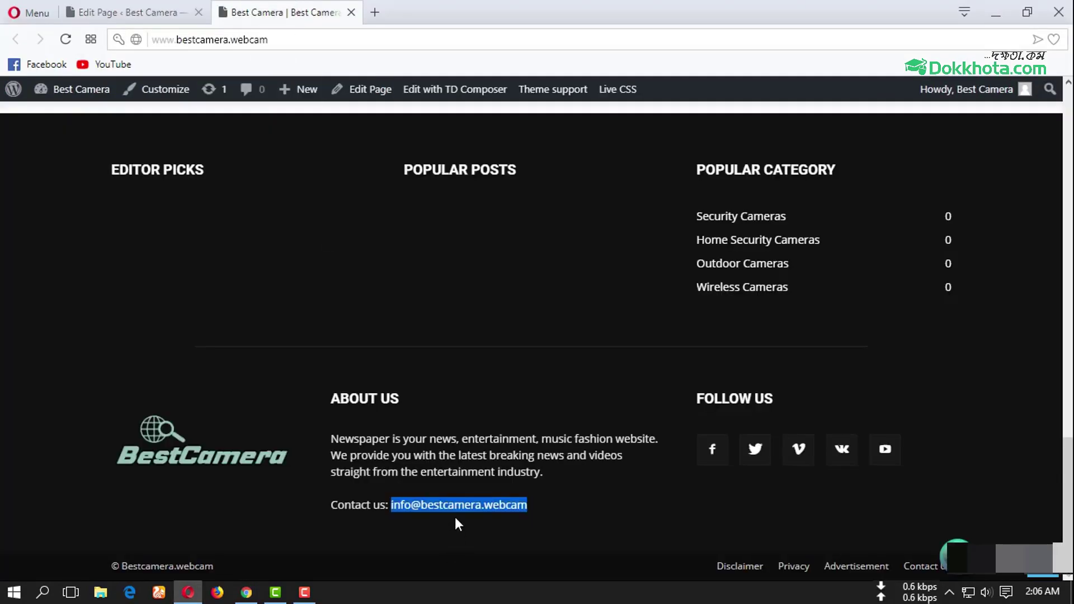
left_click(249, 593)
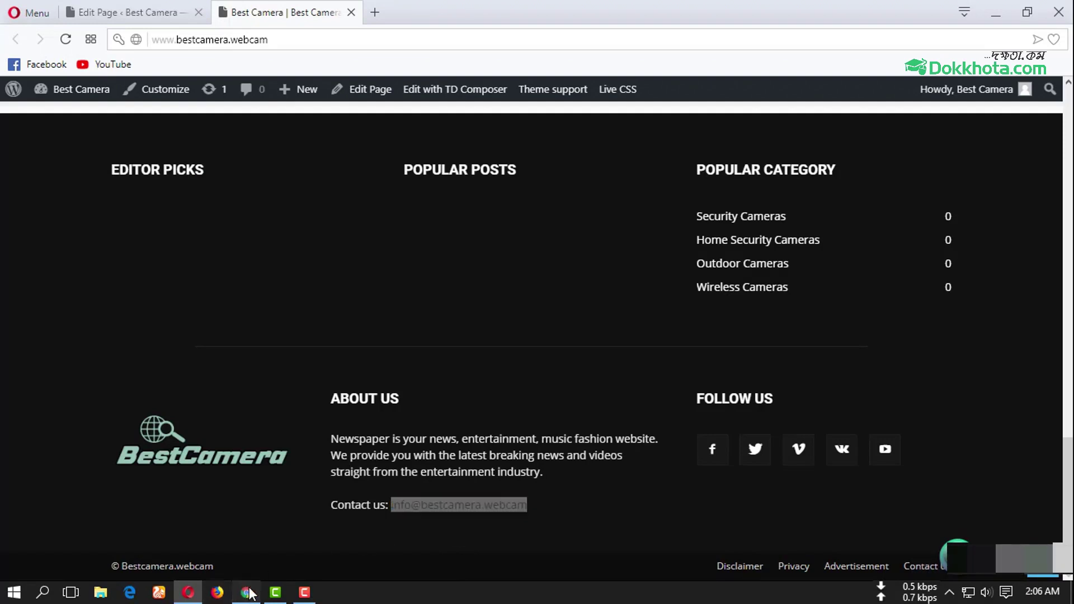
key("ctrl+v")
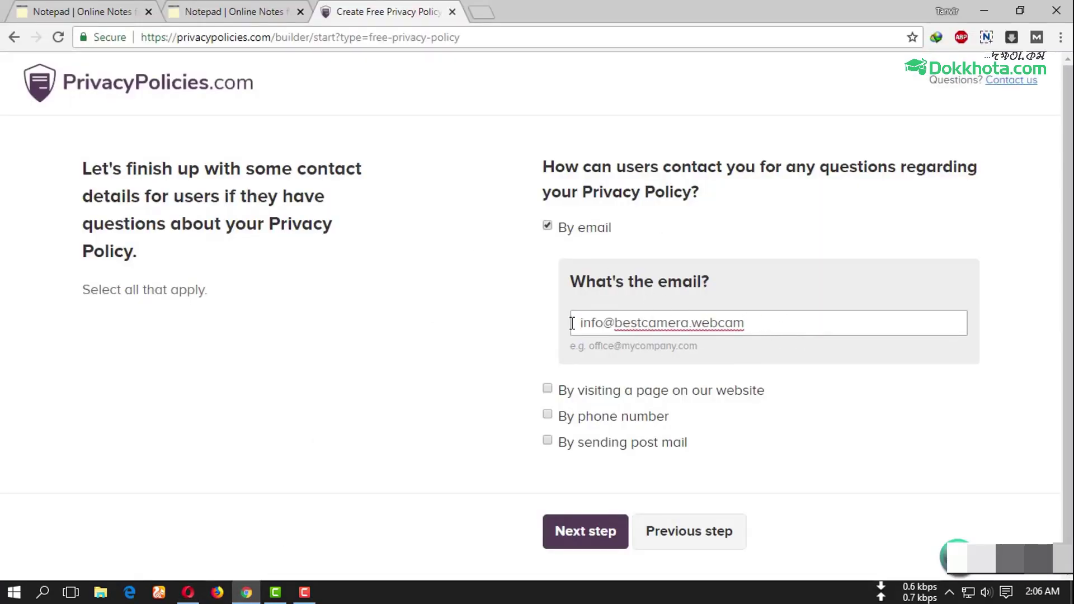
left_click(584, 532)
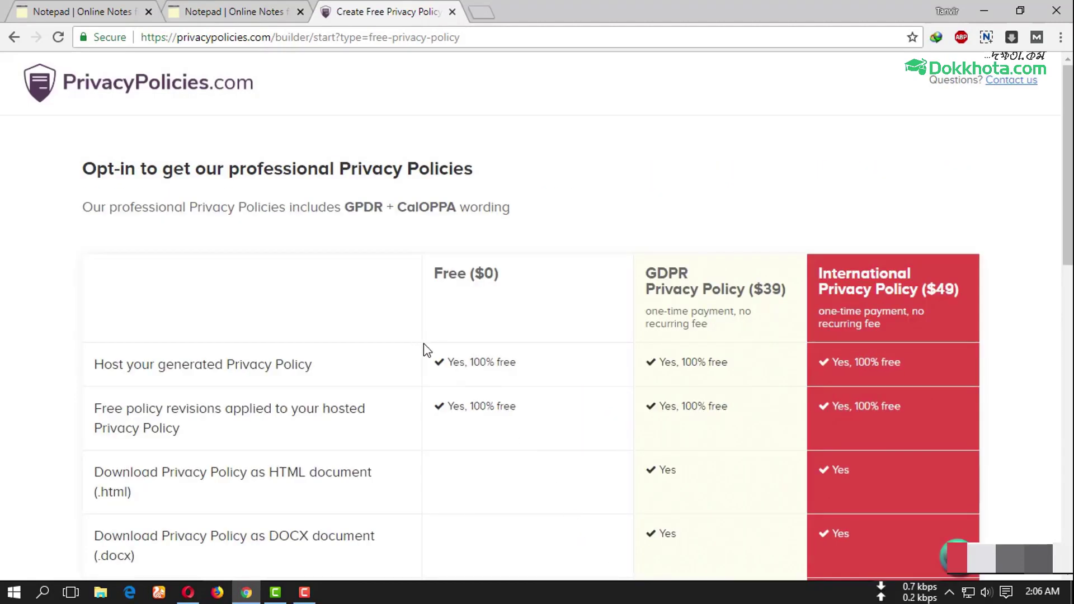
Step: Choose Free Privacy Policy as the kind of policy and continue to the delivery e-mail page
scroll(479, 305, "down", 13)
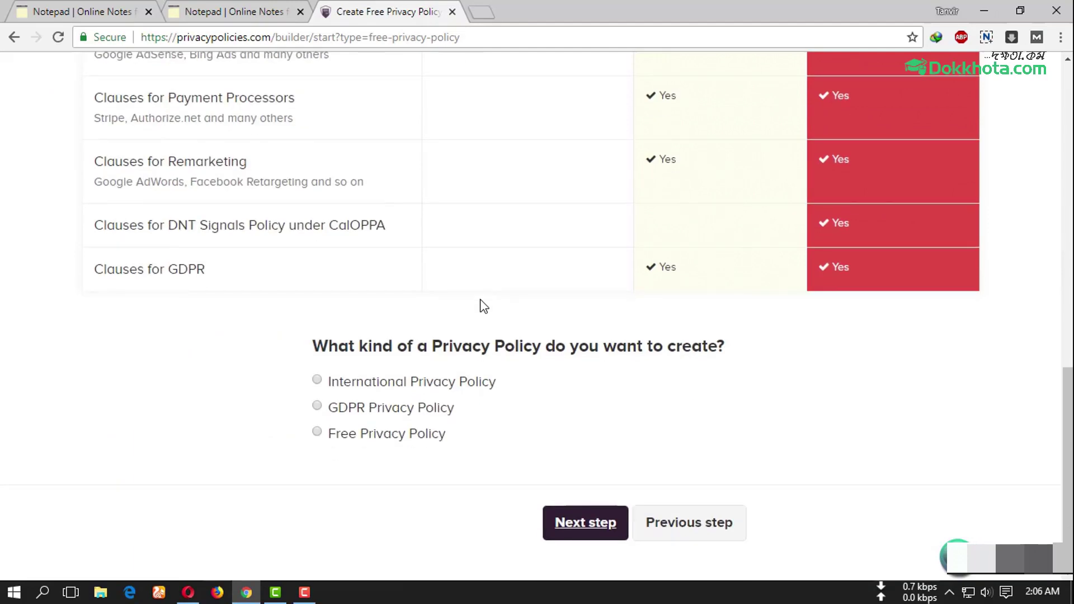
left_click(316, 432)
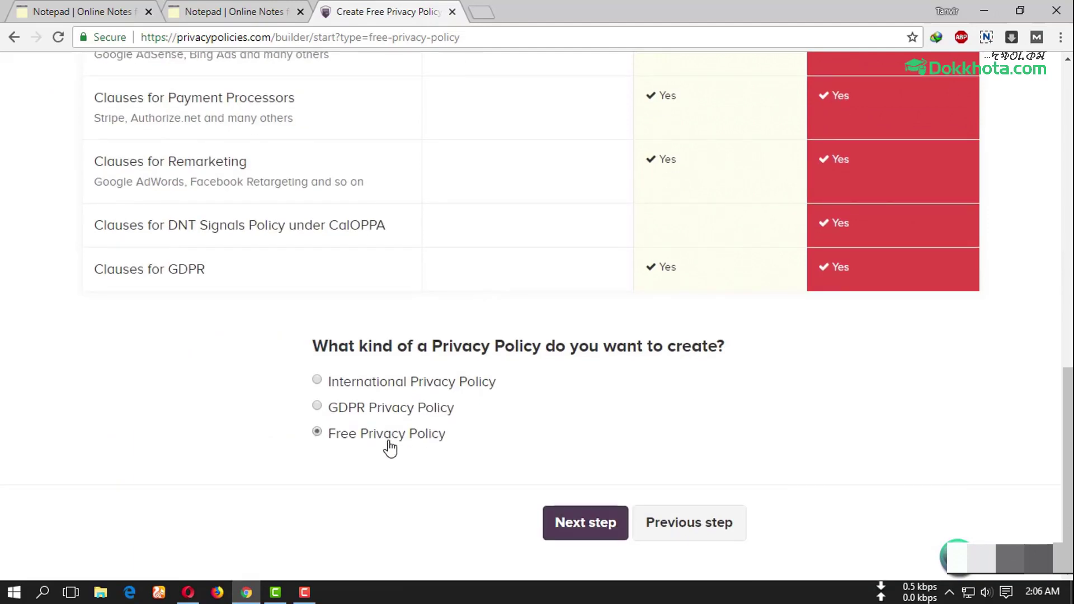
left_click(576, 526)
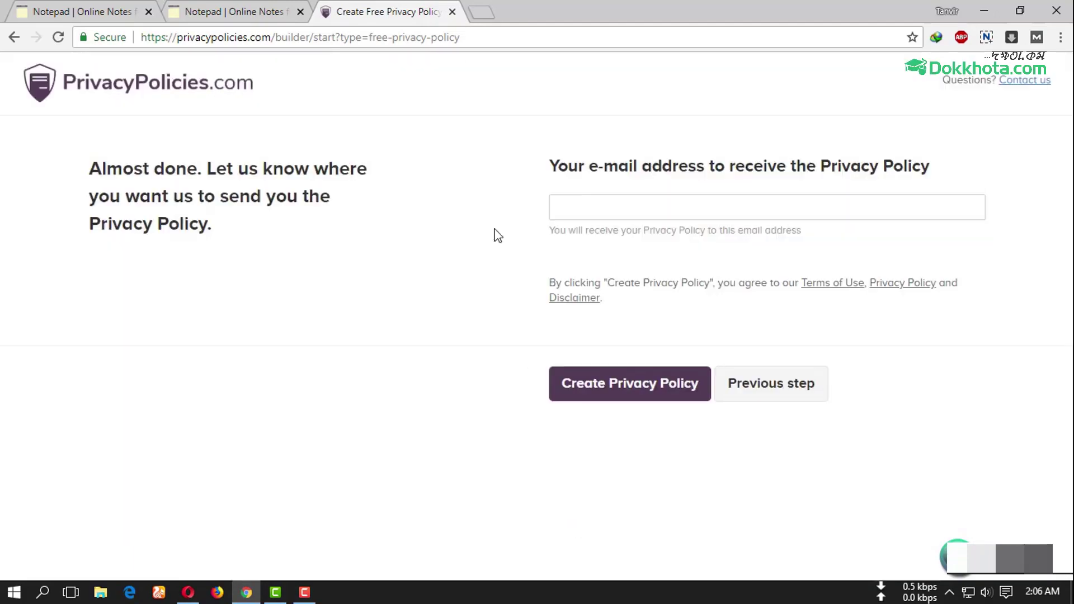
Step: Switch to Opera and open the Gmail inbox in a new tab
left_click(589, 201)
left_click(566, 208)
left_click(188, 592)
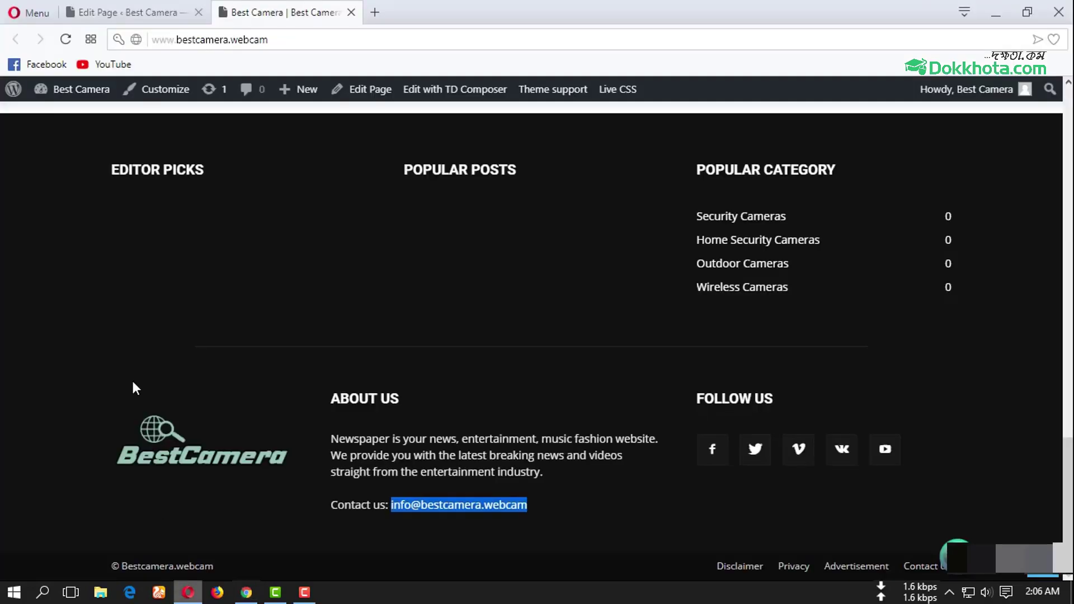
left_click(376, 12)
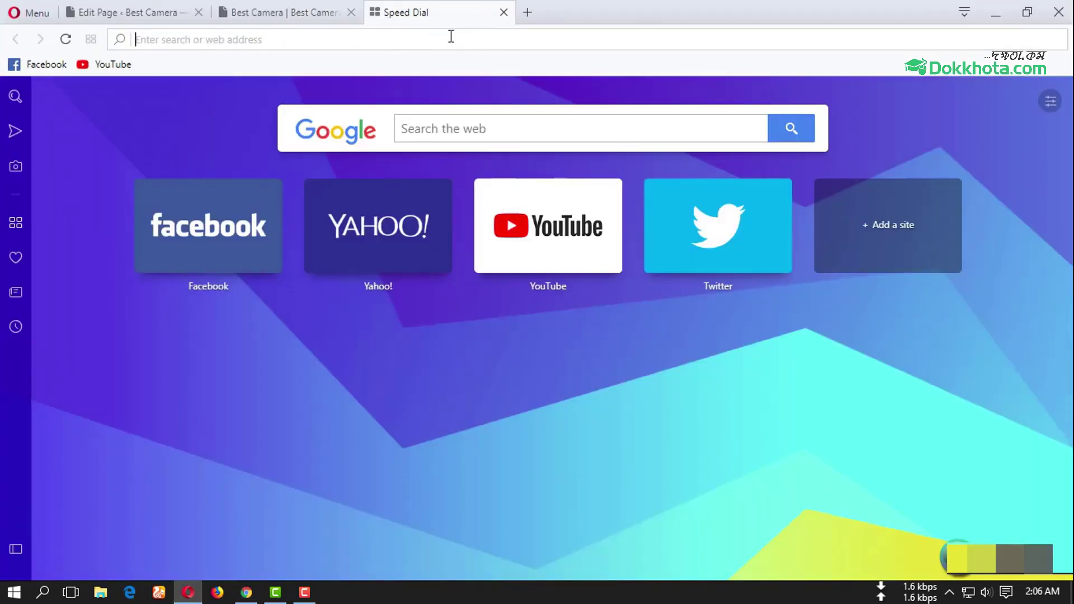
type("g")
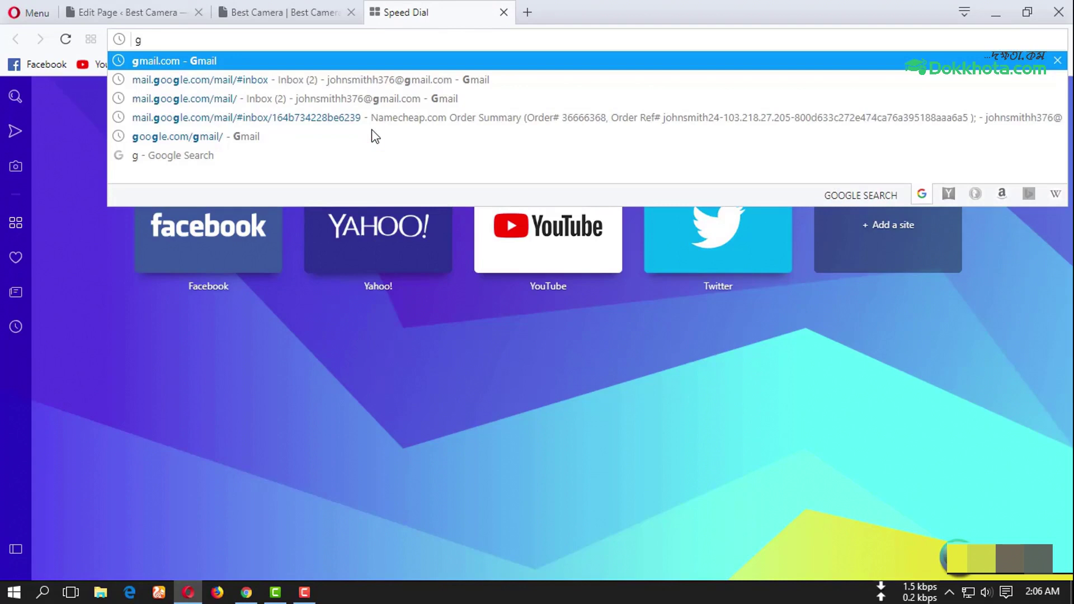
type("m")
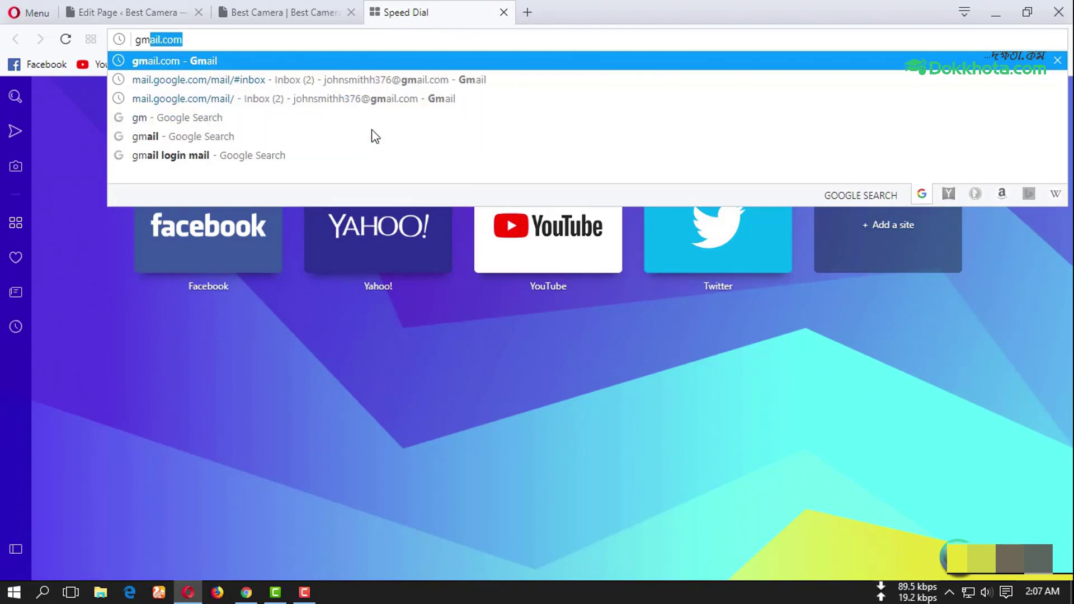
key("Return")
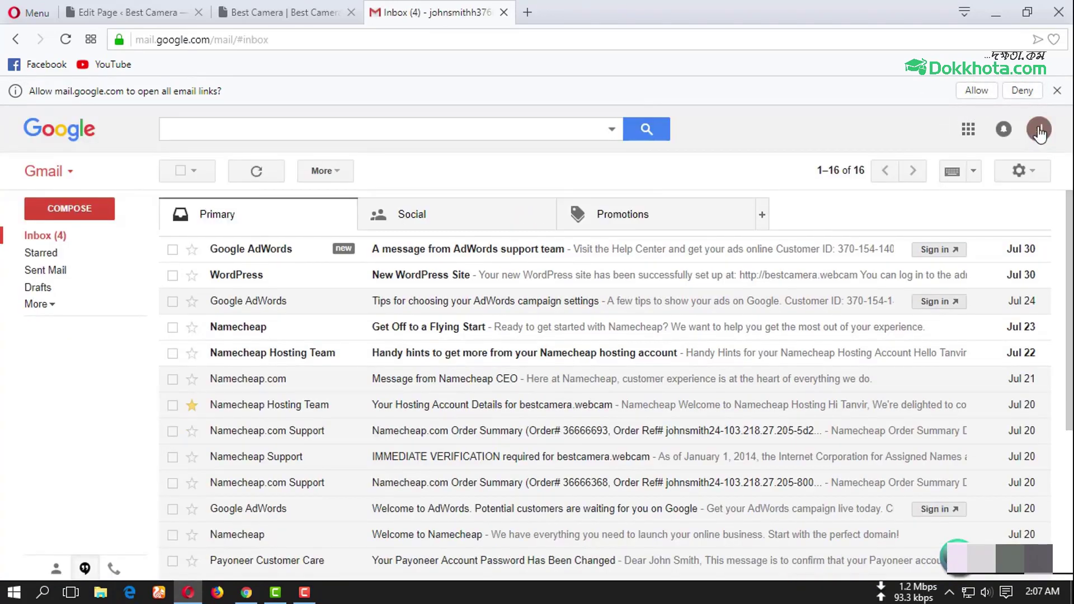
Step: Copy the Gmail account's e-mail address from the account details
left_click(1038, 129)
left_click_drag(912, 184, 1034, 185)
key("ctrl+c")
right_click(1013, 182)
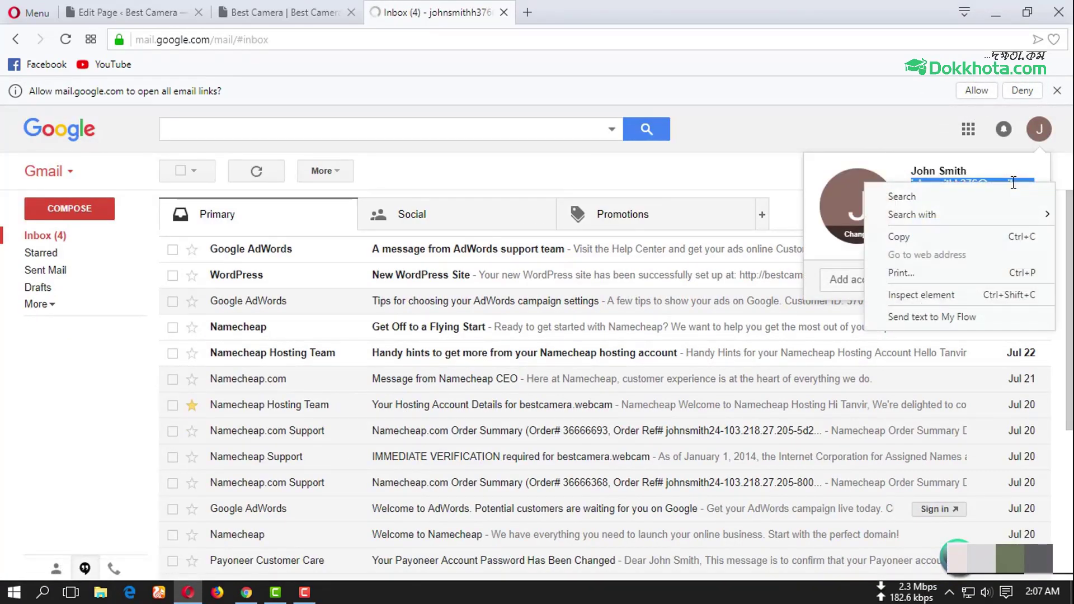
left_click(944, 235)
Step: Return to Chrome, enter the copied e-mail address as the recipient, and create the privacy policy
left_click(246, 593)
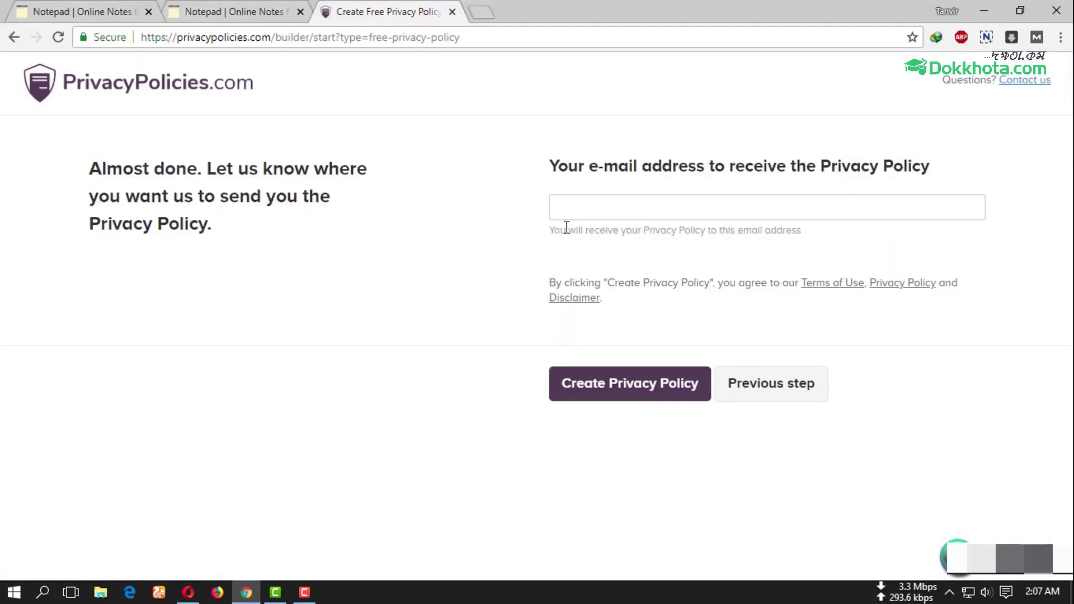
left_click(573, 210)
key("ctrl+v")
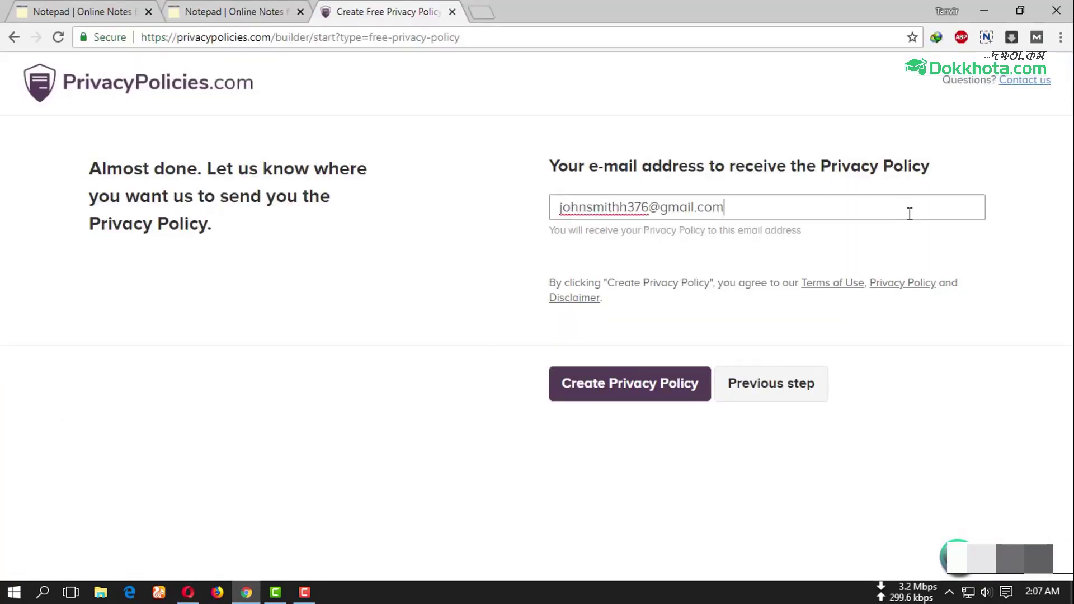
left_click(612, 386)
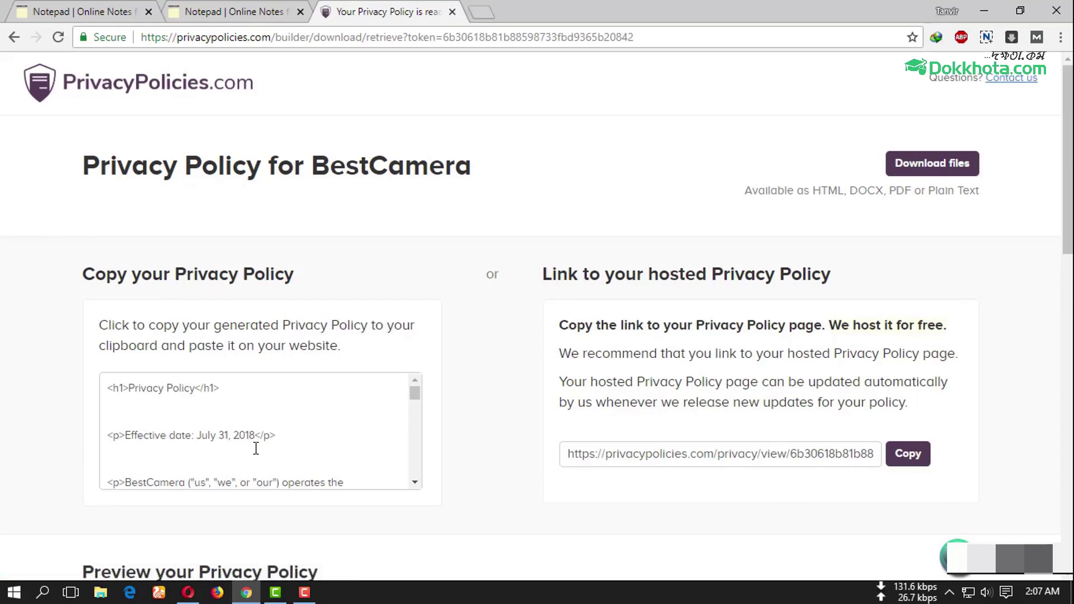
Step: Look through the generated privacy policy HTML for BestCamera and copy all of it to the clipboard
scroll(177, 400, "down", 5)
scroll(179, 419, "down", 8)
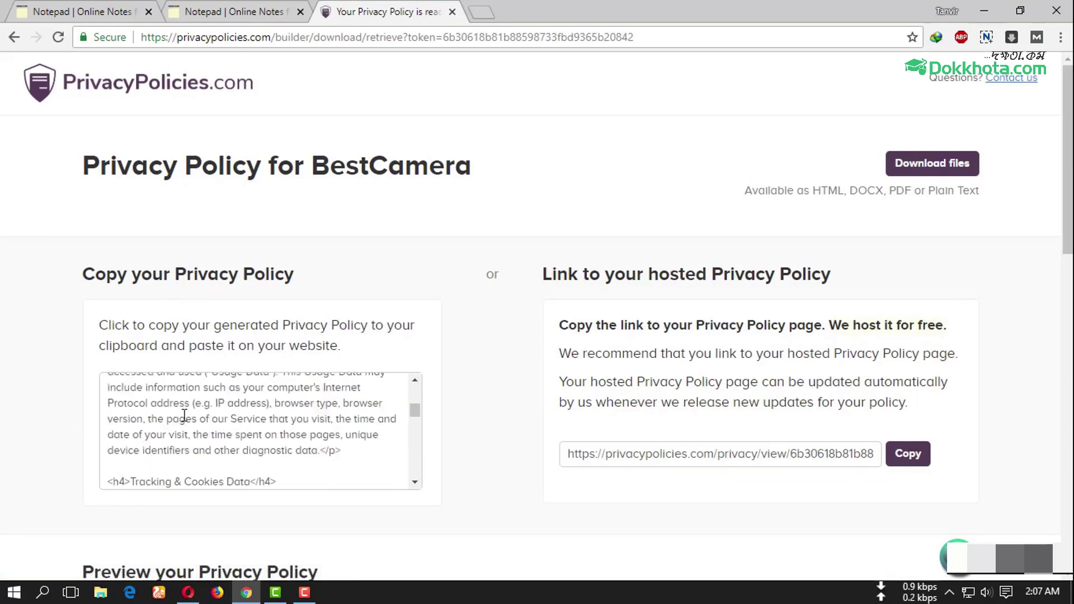
scroll(224, 436, "down", 3)
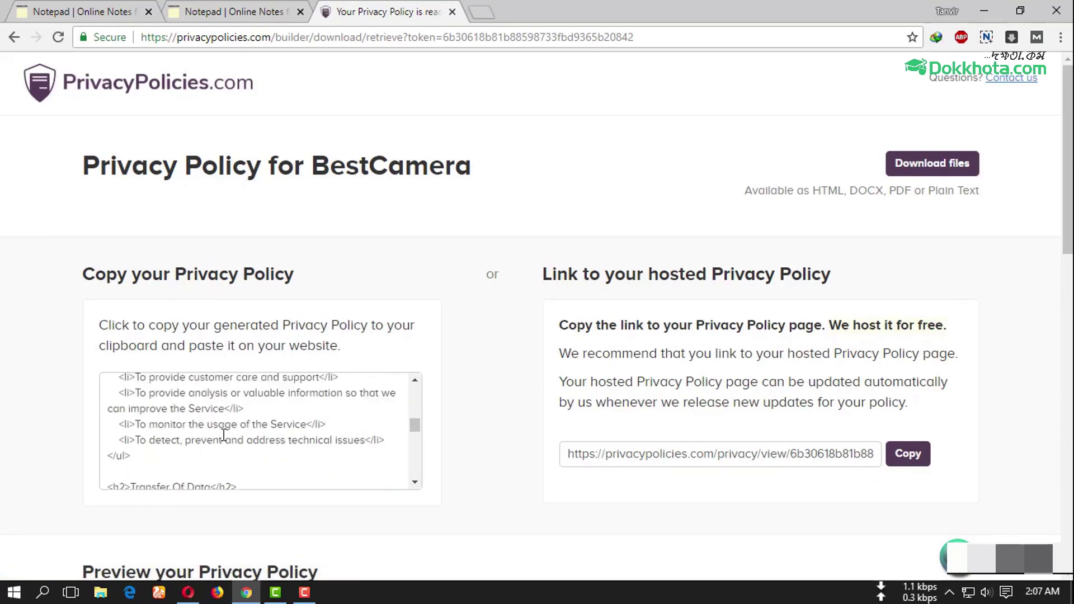
left_click(224, 433)
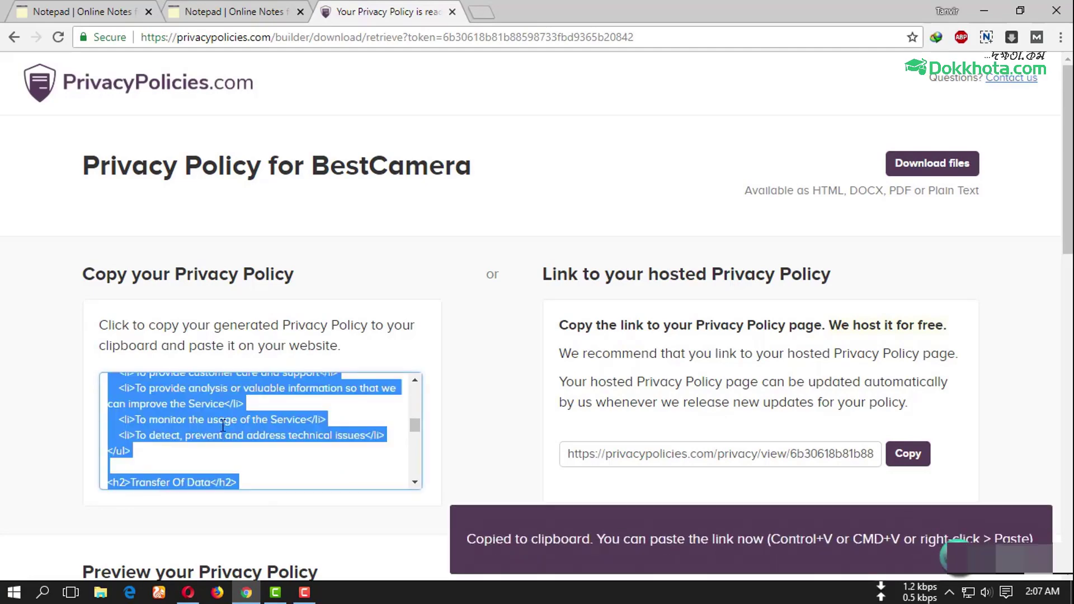
Step: Switch to Opera and paste the copied policy HTML into the content of the Privacy Policy page in the editor's Text mode
left_click(189, 588)
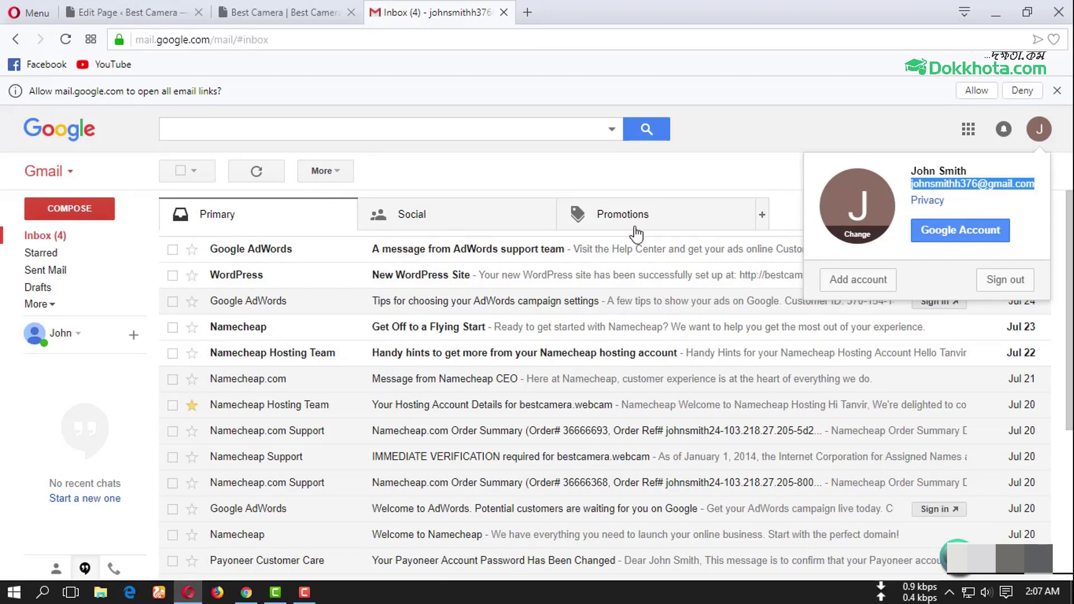
left_click(181, 8)
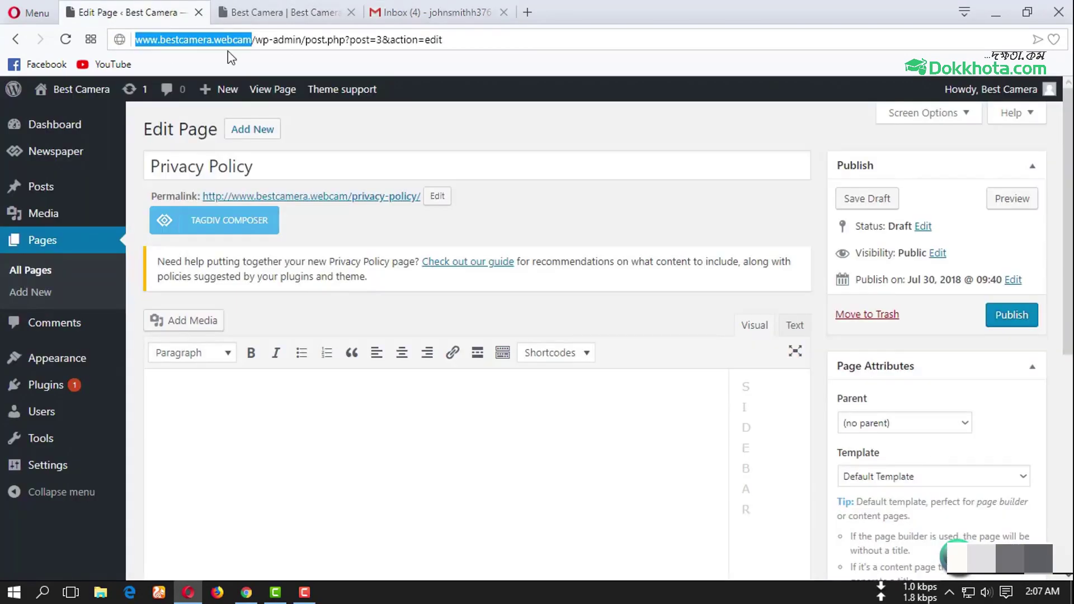
left_click(218, 390)
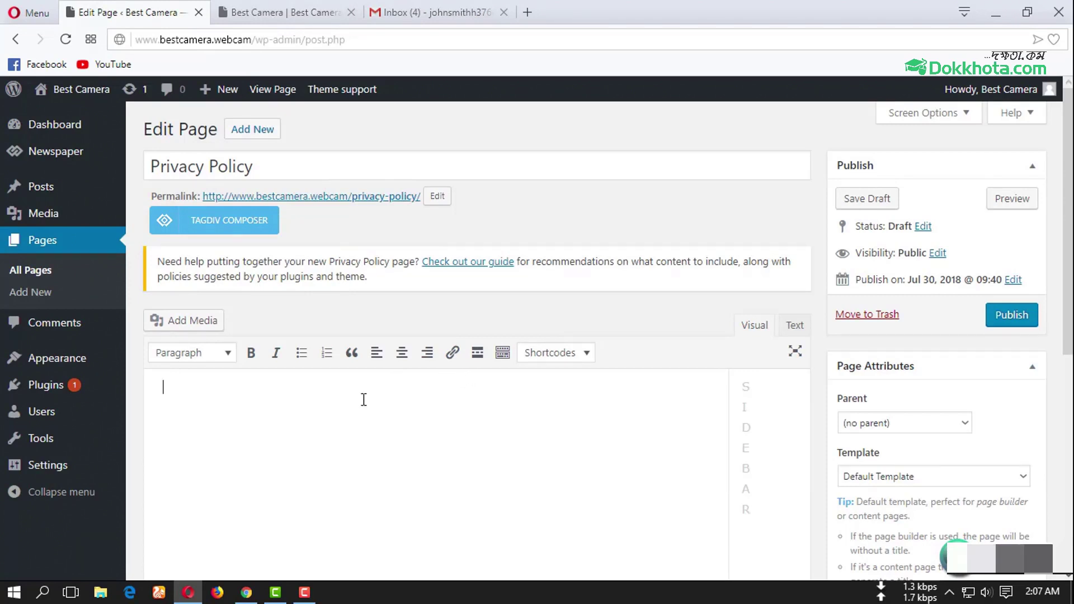
scroll(302, 413, "down", 1)
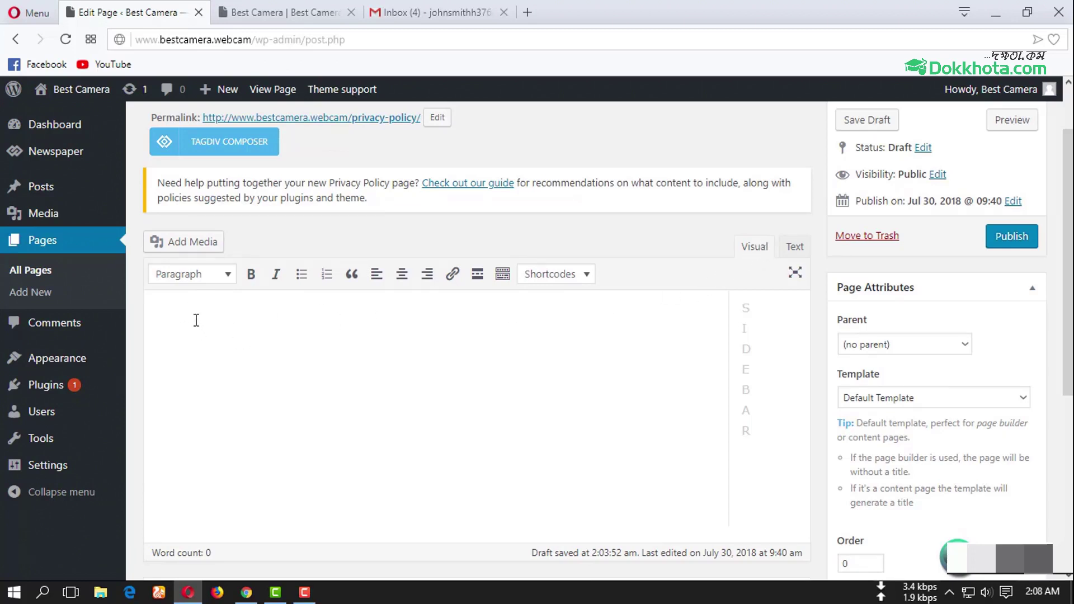
left_click(795, 249)
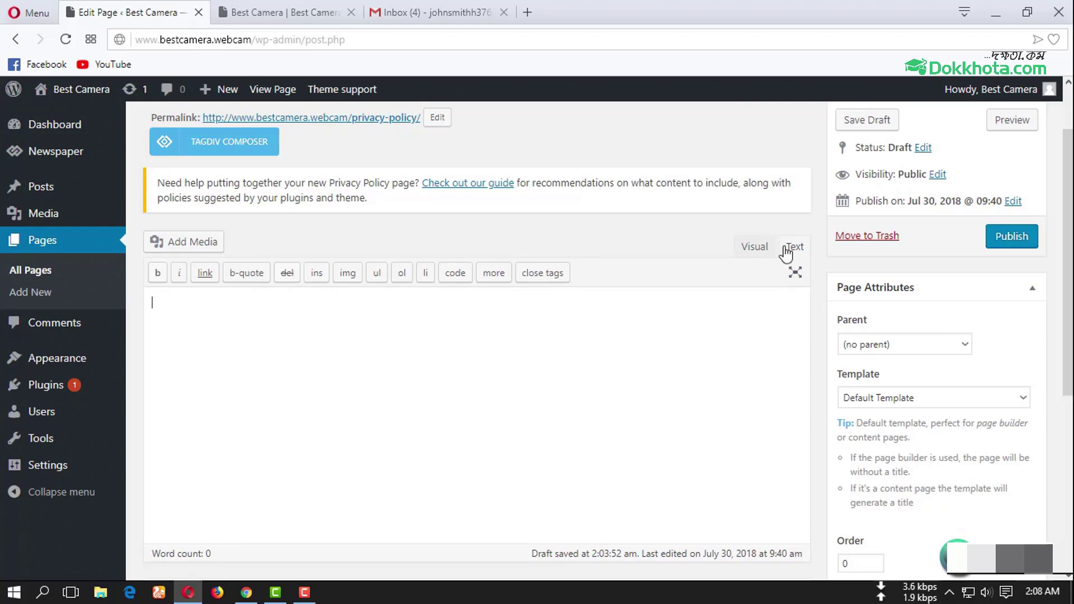
left_click(275, 294)
key("ctrl+v")
Step: Look over the pasted HTML, show it in Visual mode, and review the formatted policy back to its beginning
scroll(578, 312, "up", 15)
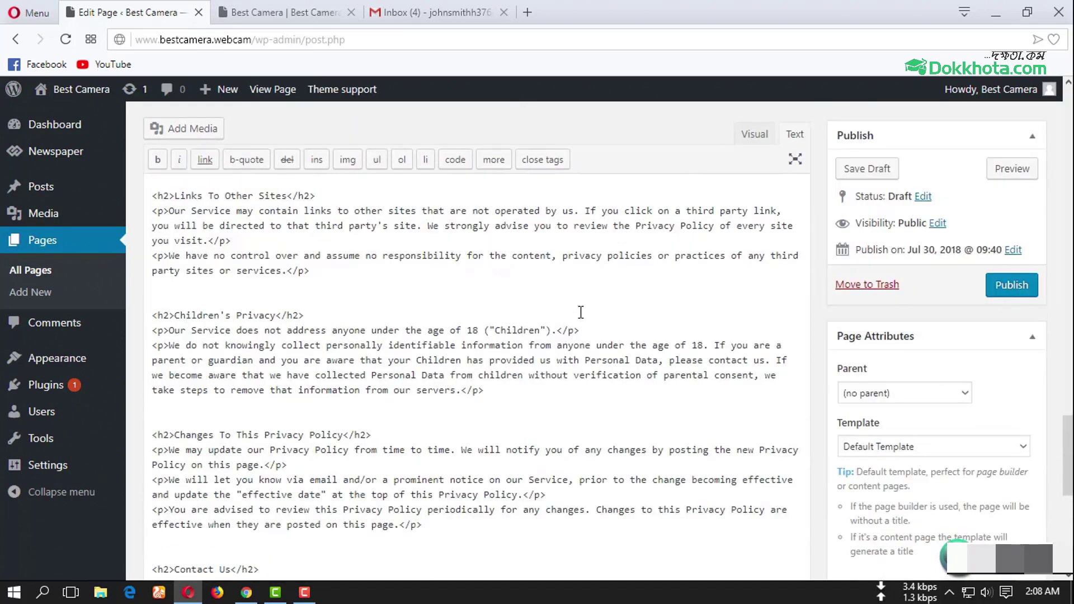
scroll(610, 308, "up", 10)
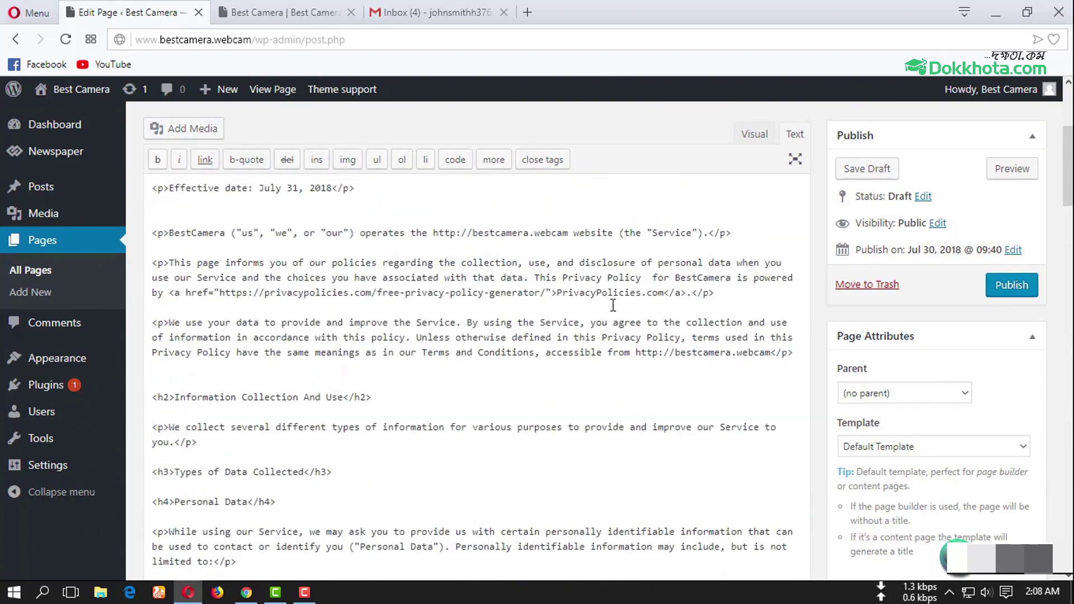
left_click(756, 326)
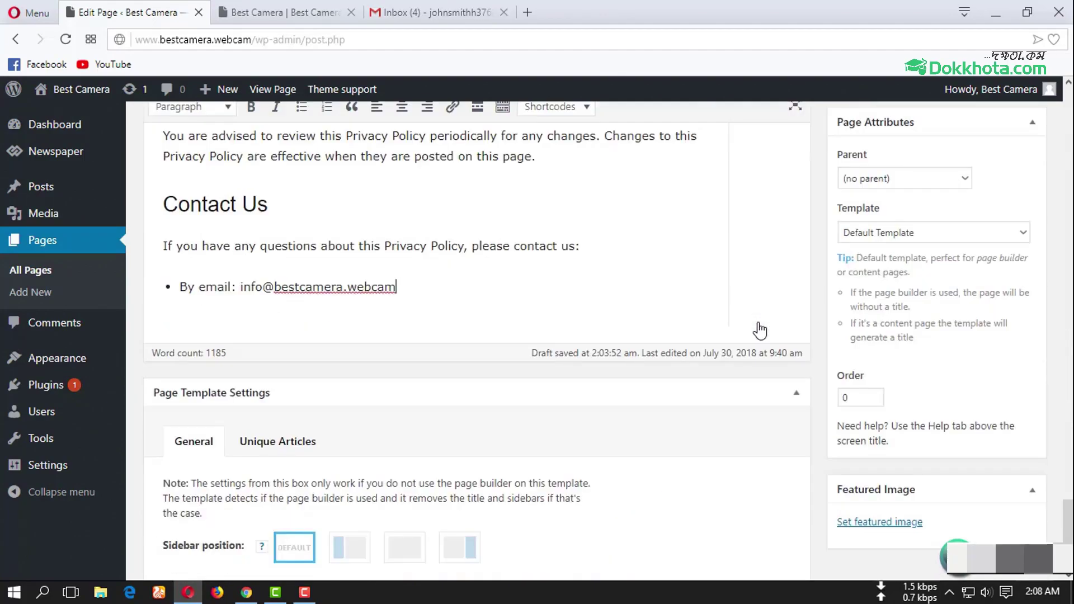
scroll(455, 282, "up", 10)
scroll(376, 342, "up", 15)
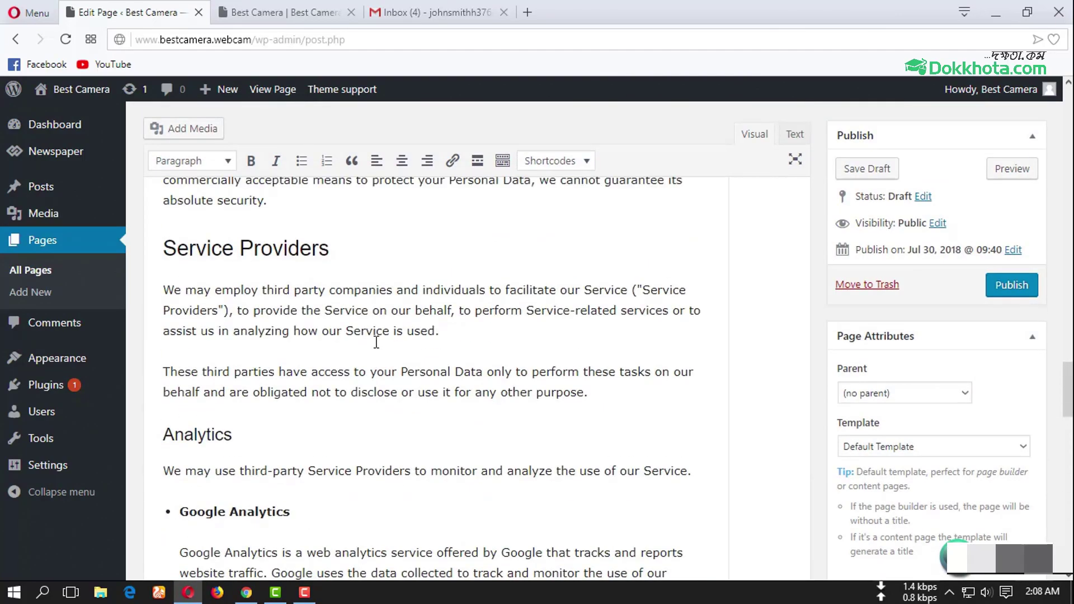
scroll(376, 342, "up", 15)
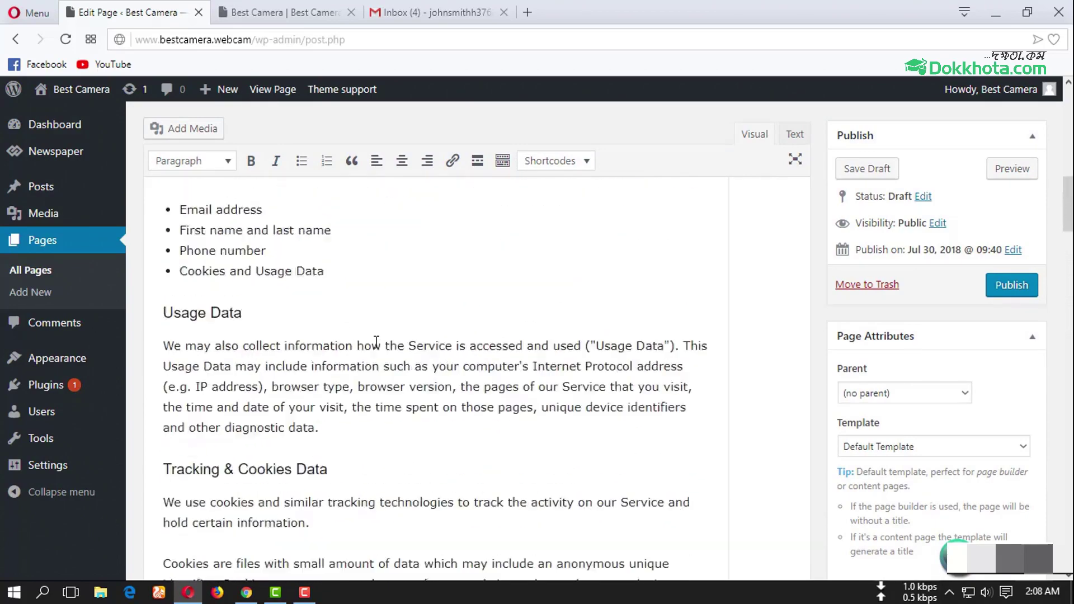
scroll(270, 317, "down", 4)
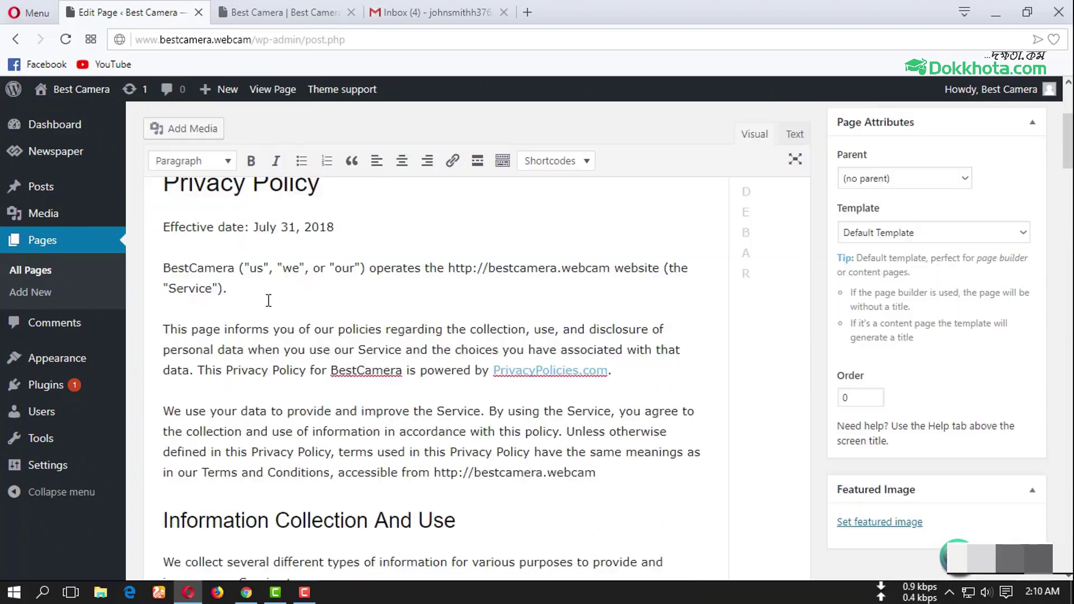
Step: In the policy's opening BestCamera sentence, reduce the parenthesised "us", "we", or "our" wording to plain we and delete (the "Service")
left_click(285, 269)
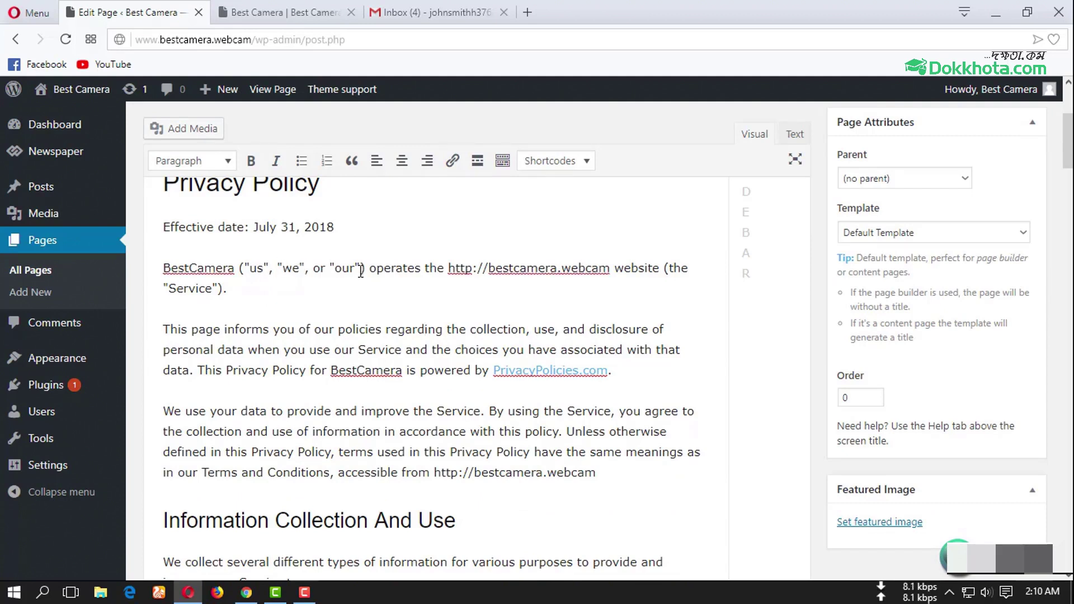
key("BackSpace")
key("BackSpace")
key("BackSpace")
key("BackSpace")
key("BackSpace")
key("BackSpace")
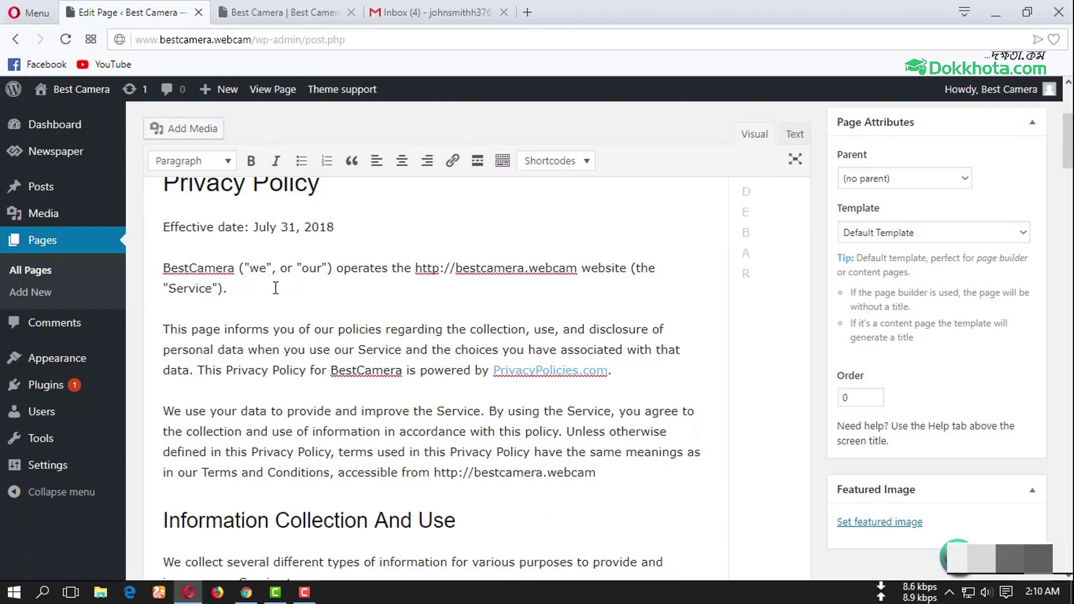
key("BackSpace")
key("BackSpace")
left_click(326, 269)
key("BackSpace")
key("BackSpace")
key("BackSpace")
key("BackSpace")
key("BackSpace")
key("BackSpace")
key("BackSpace")
key("BackSpace")
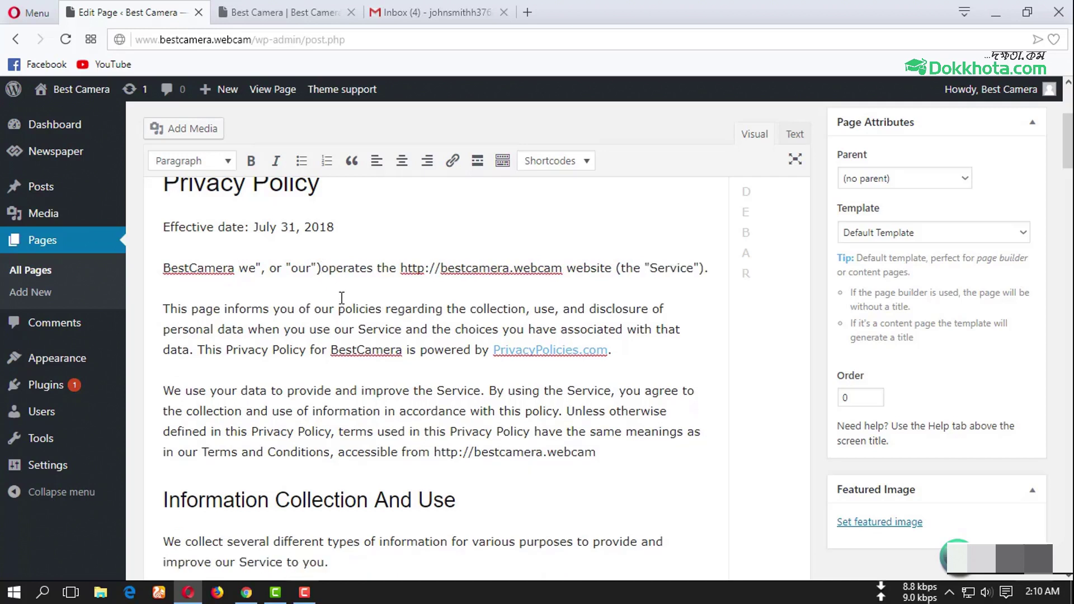
key("BackSpace")
key("BackSpace")
key("BackSpace")
key("BackSpace")
key("BackSpace")
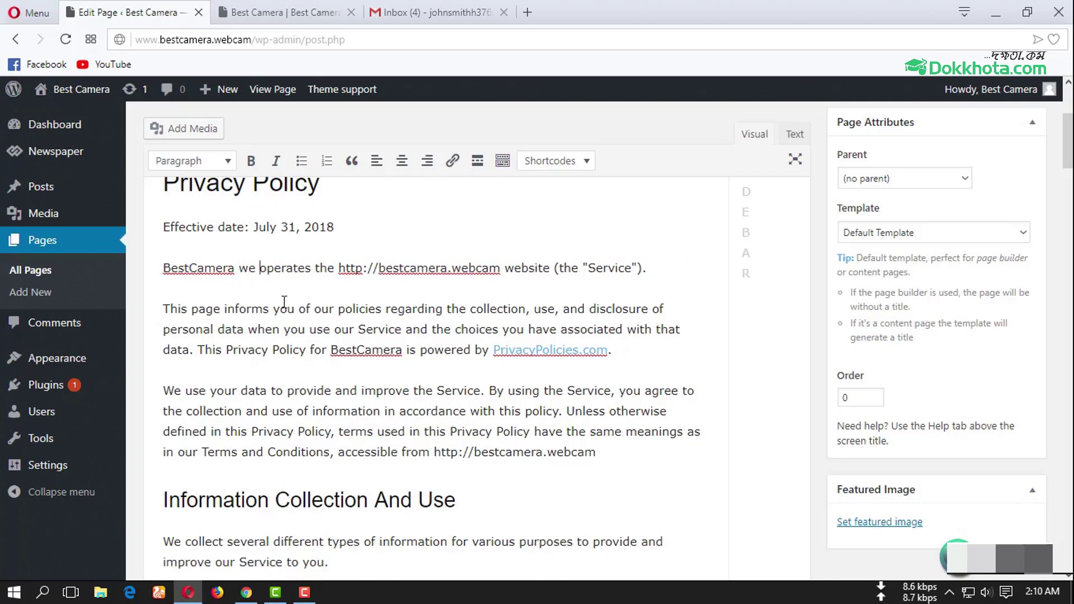
left_click_drag(349, 268, 638, 269)
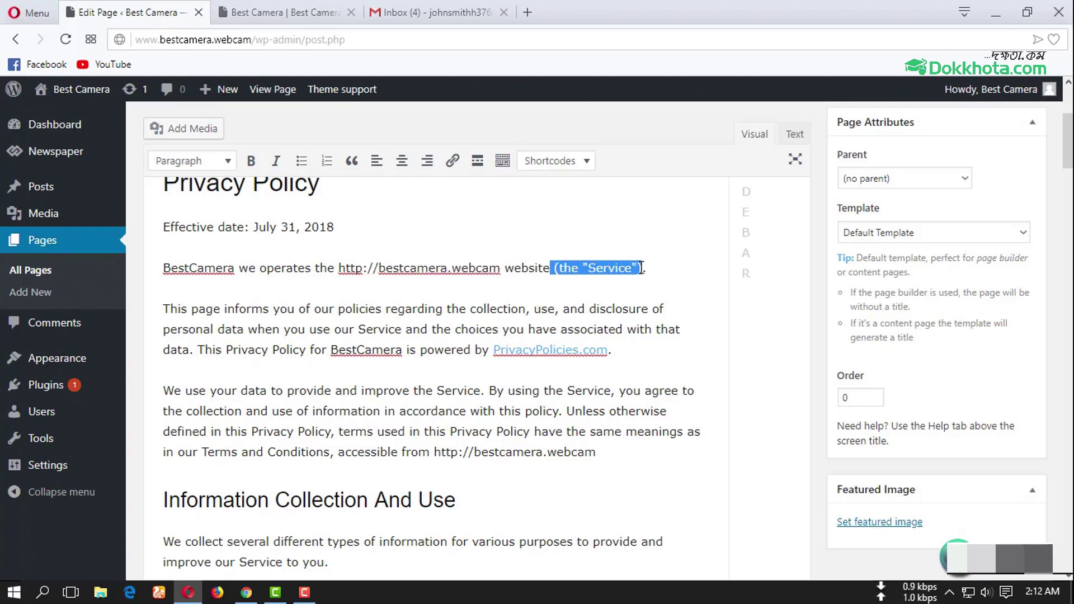
key("BackSpace")
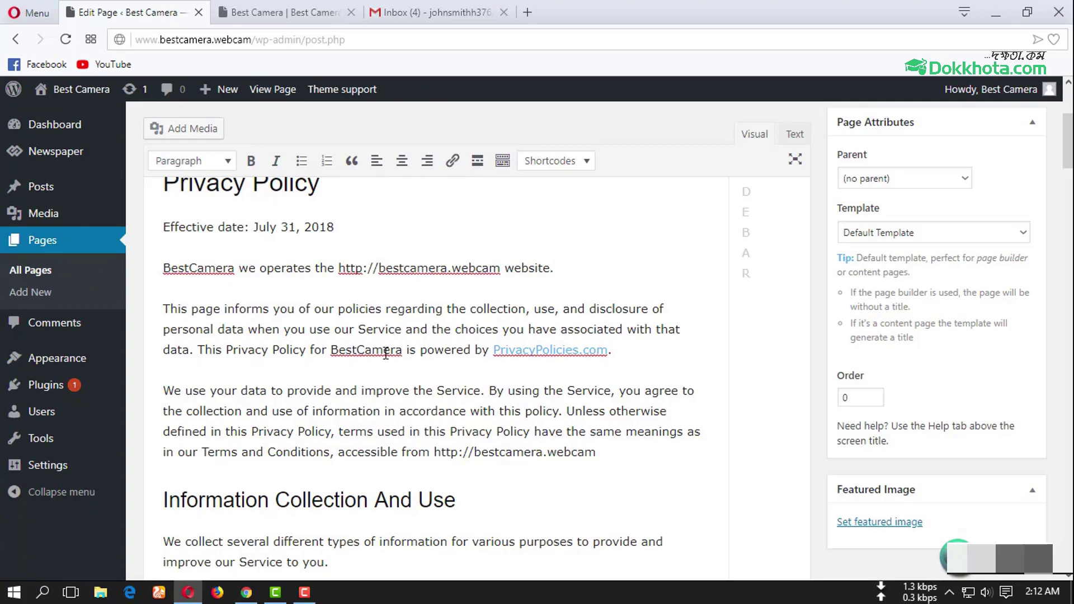
Step: Remove the hyperlink from PrivacyPolicies.com in the second paragraph, keeping its text
right_click(534, 352)
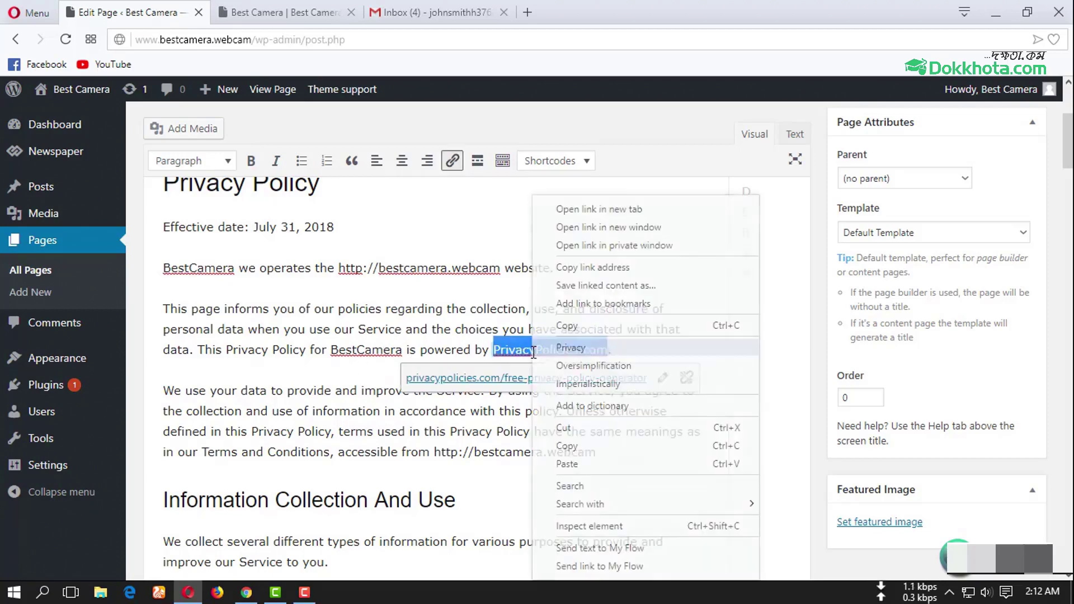
right_click(514, 351)
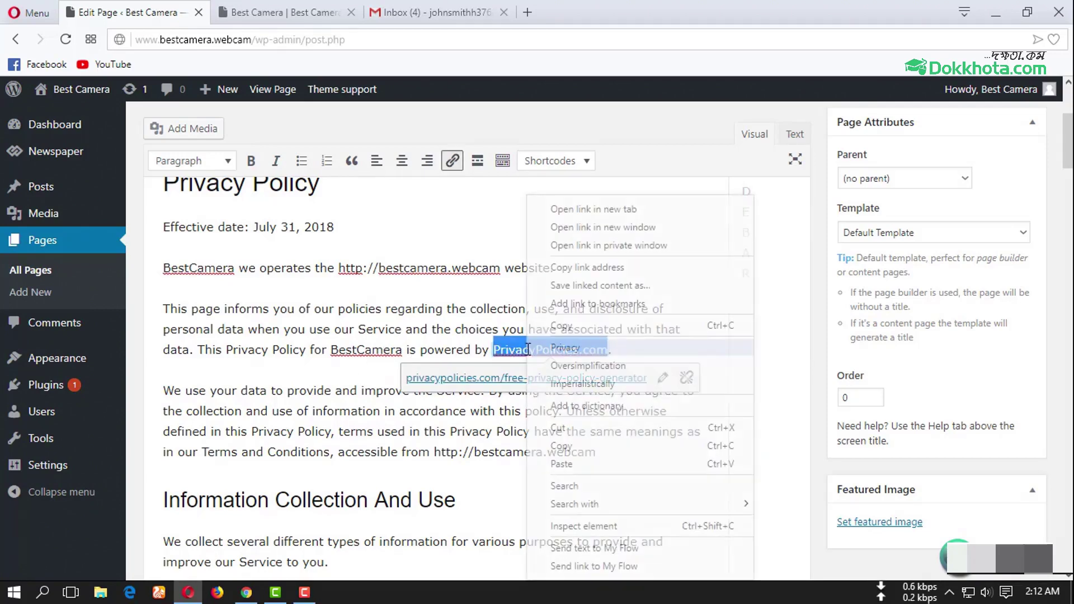
left_click(512, 350)
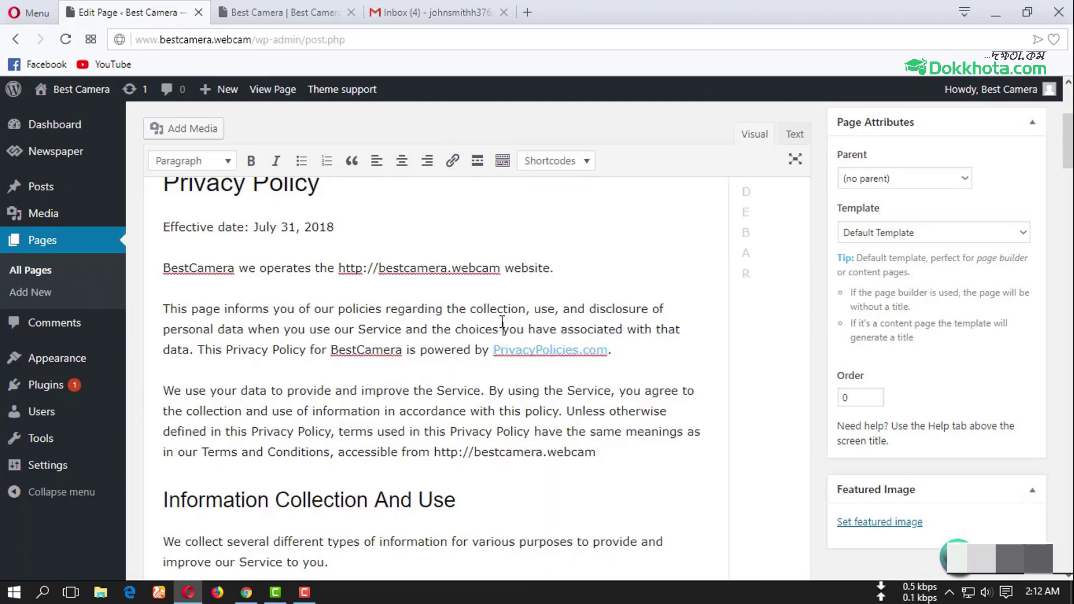
left_click(569, 351)
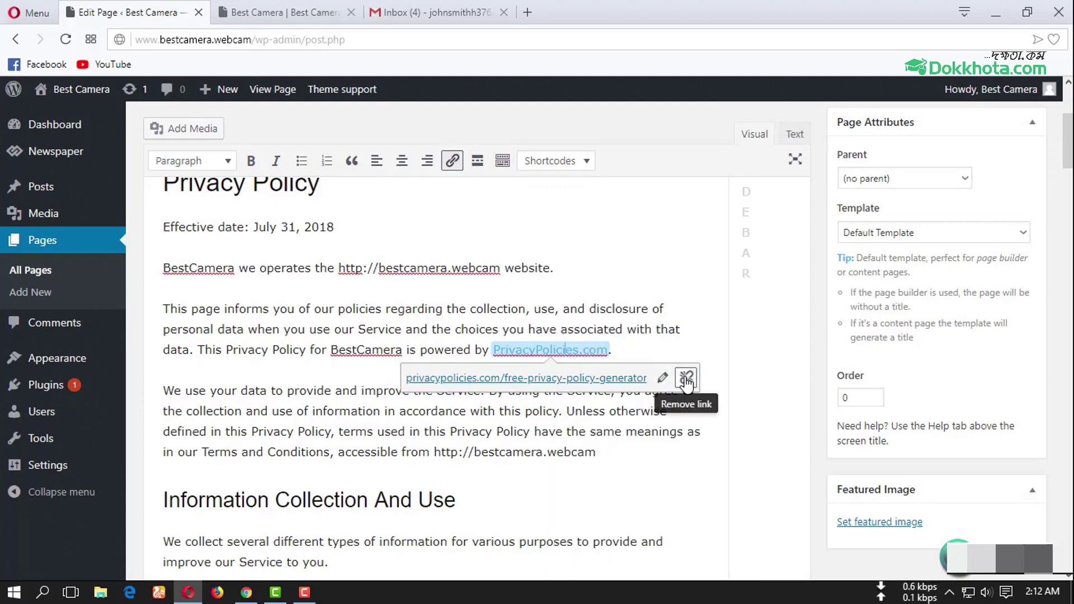
left_click(686, 379)
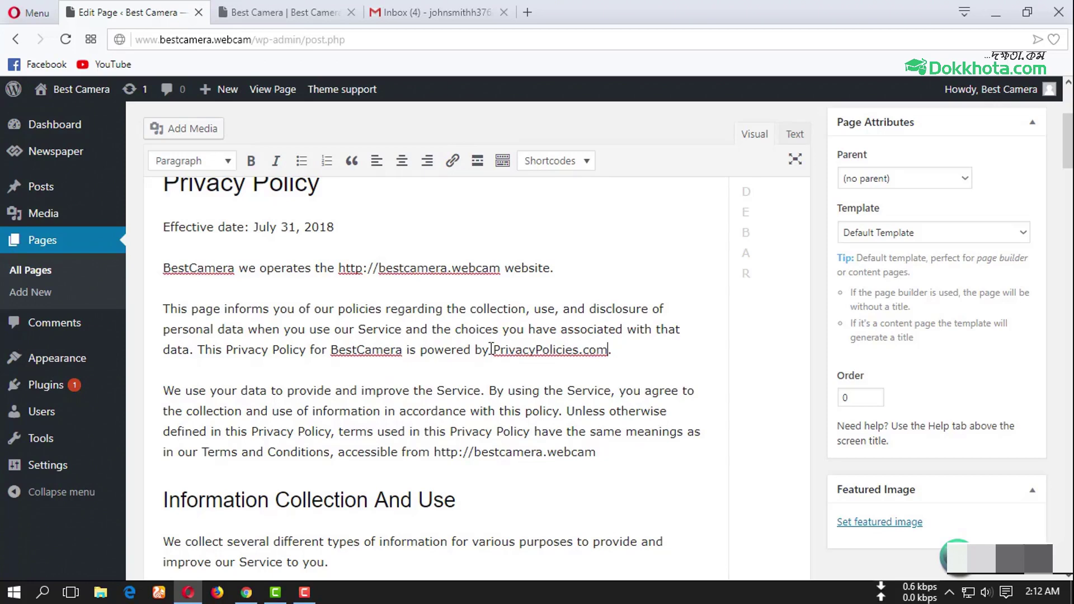
left_click_drag(615, 350, 494, 354)
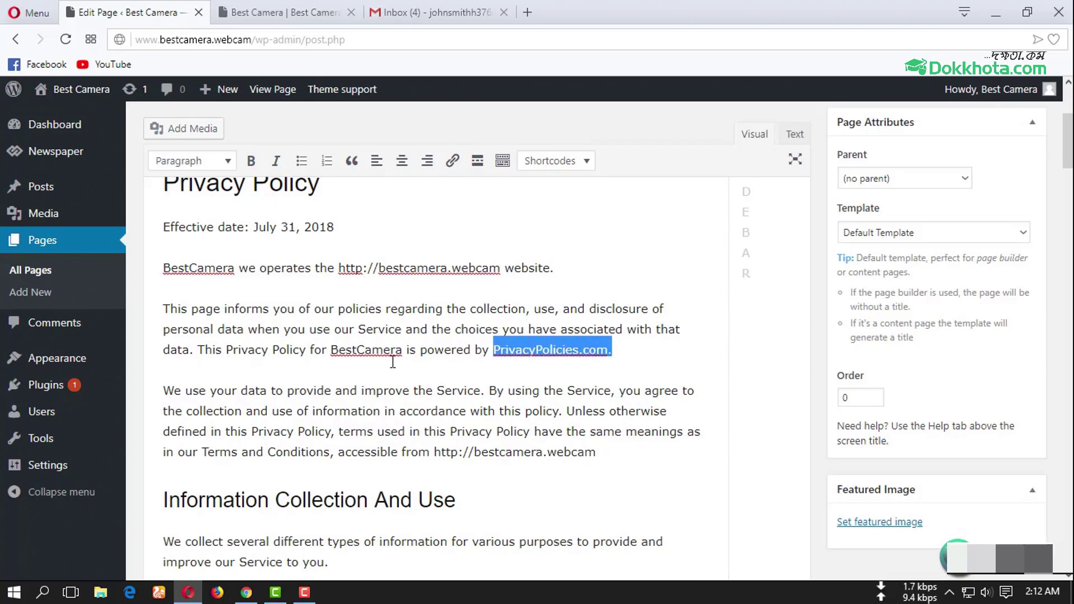
left_click(392, 362)
Step: Look through the remaining policy sections and publish the Privacy Policy page
scroll(419, 365, "down", 10)
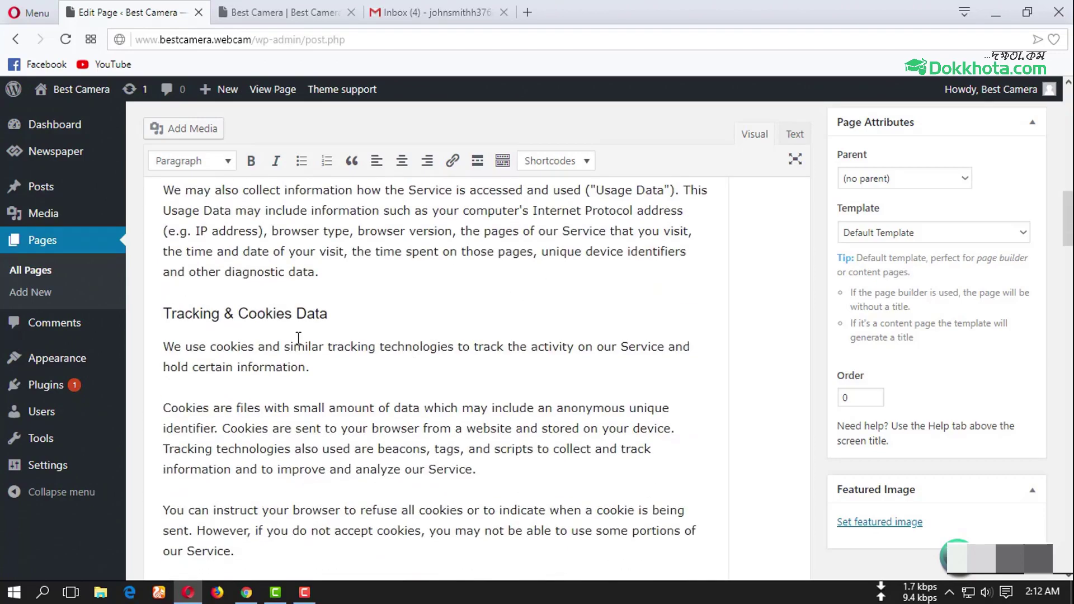
scroll(298, 338, "down", 15)
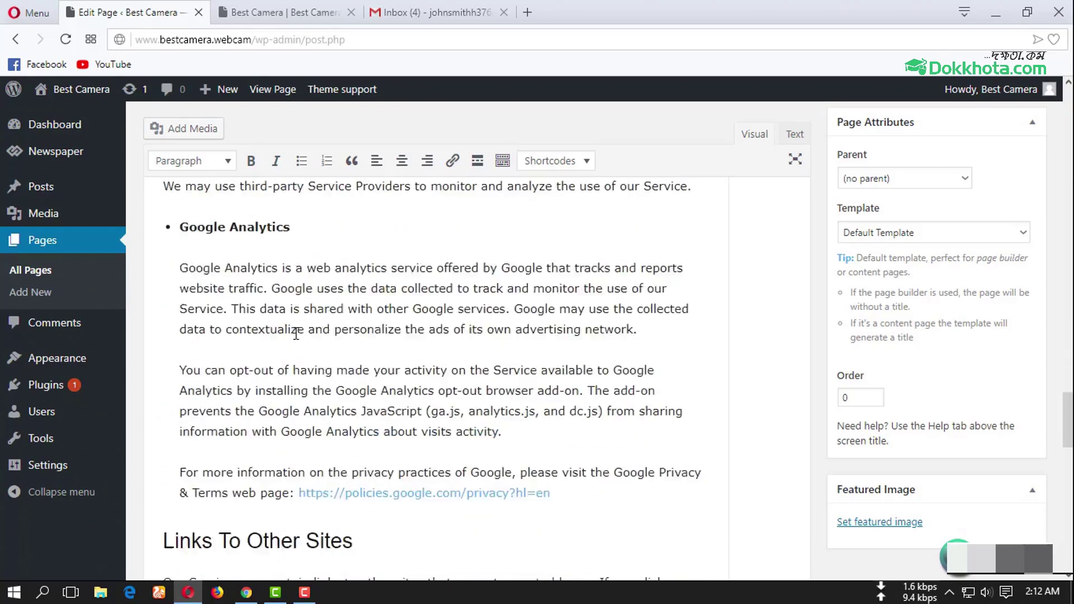
scroll(487, 335, "down", 5)
scroll(477, 313, "up", 10)
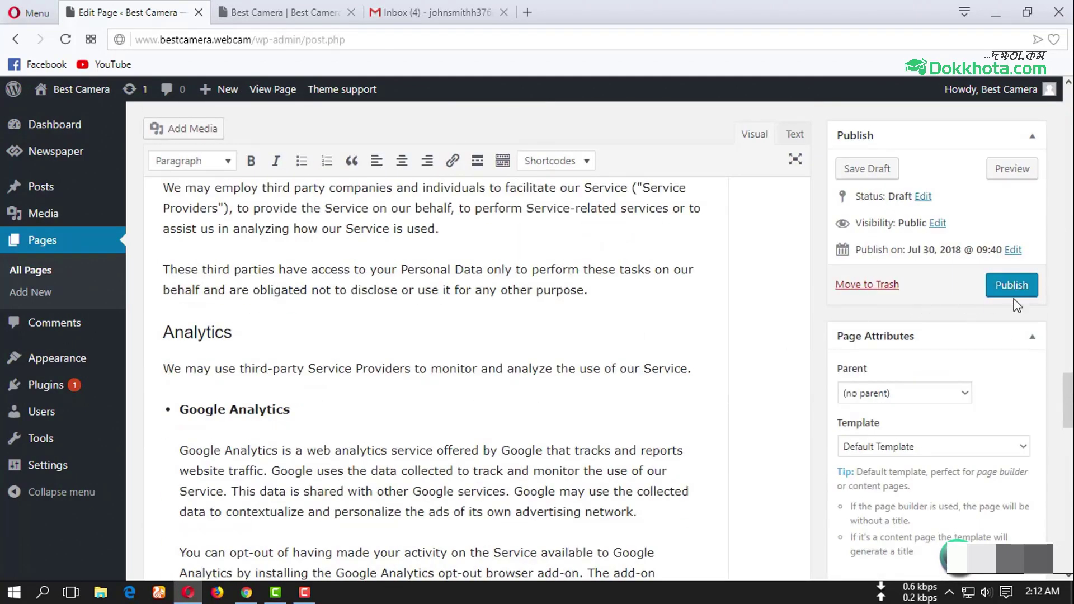
left_click(1012, 290)
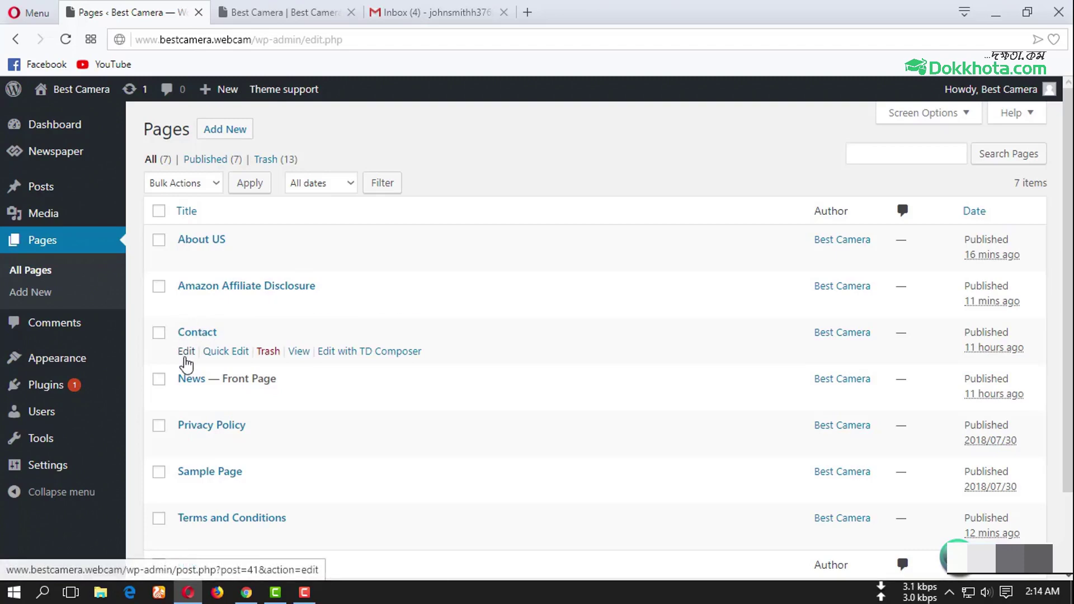
Step: Open the Contact page for editing and delete all its demo content, leaving the editor in Visual mode
left_click(188, 353)
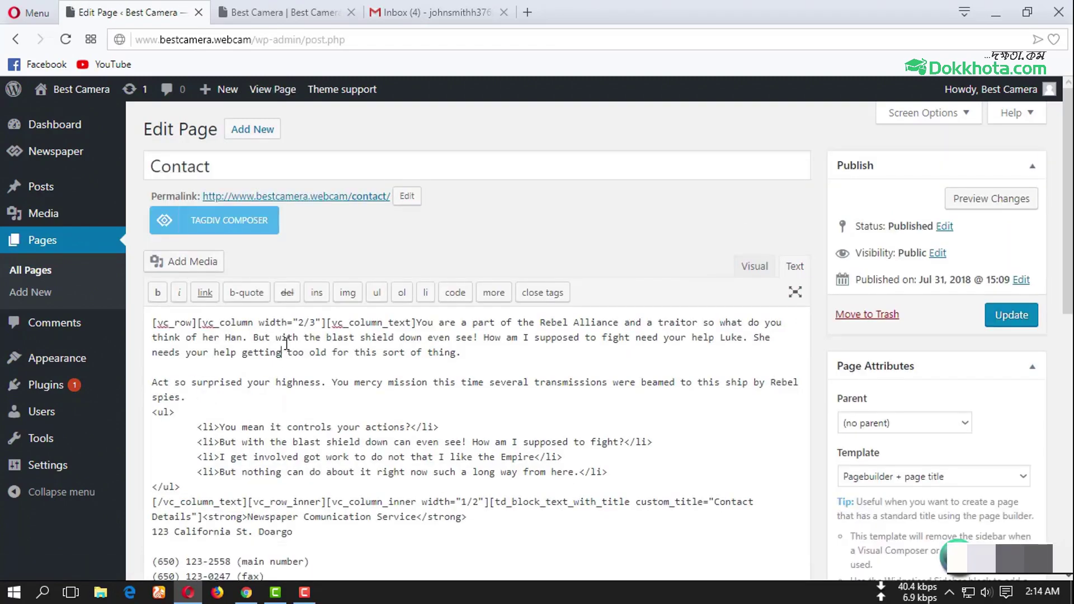
key("ctrl+a")
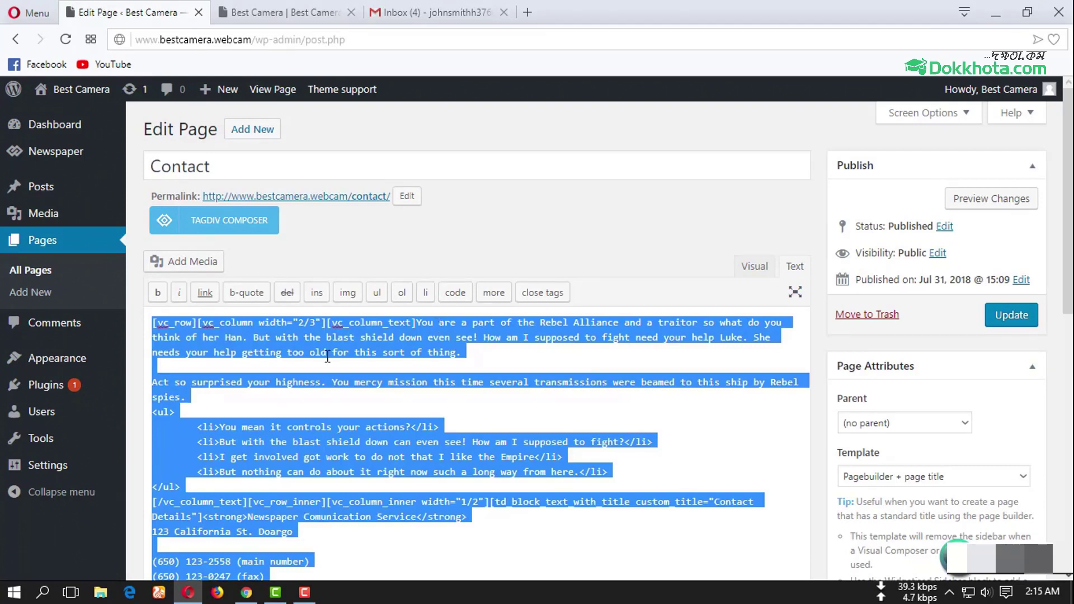
key("BackSpace")
left_click(754, 266)
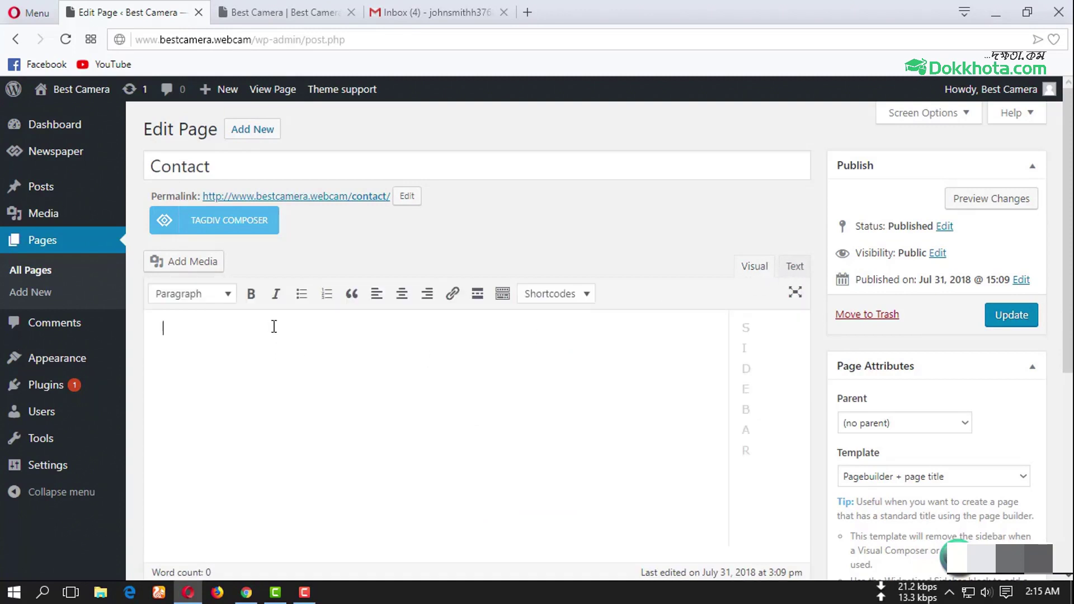
Step: Write "Please feel free to contact us. We usually answer during 24 hours in working days." plus an Email line with the site footer's contact address
type("Please feel free to contact us. We usually answer during 24 hours in working days.")
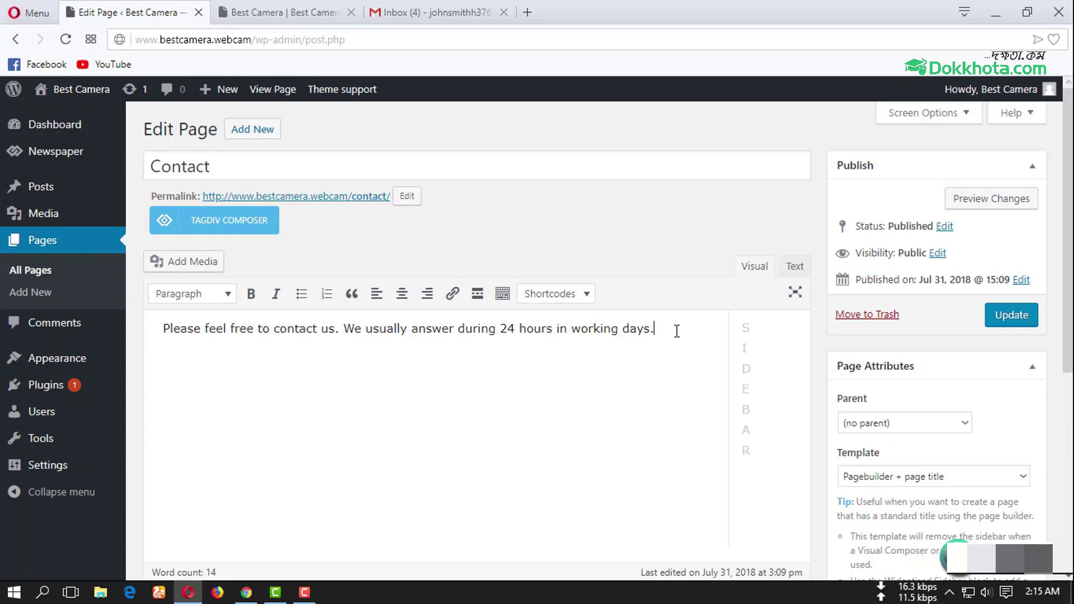
left_click(314, 13)
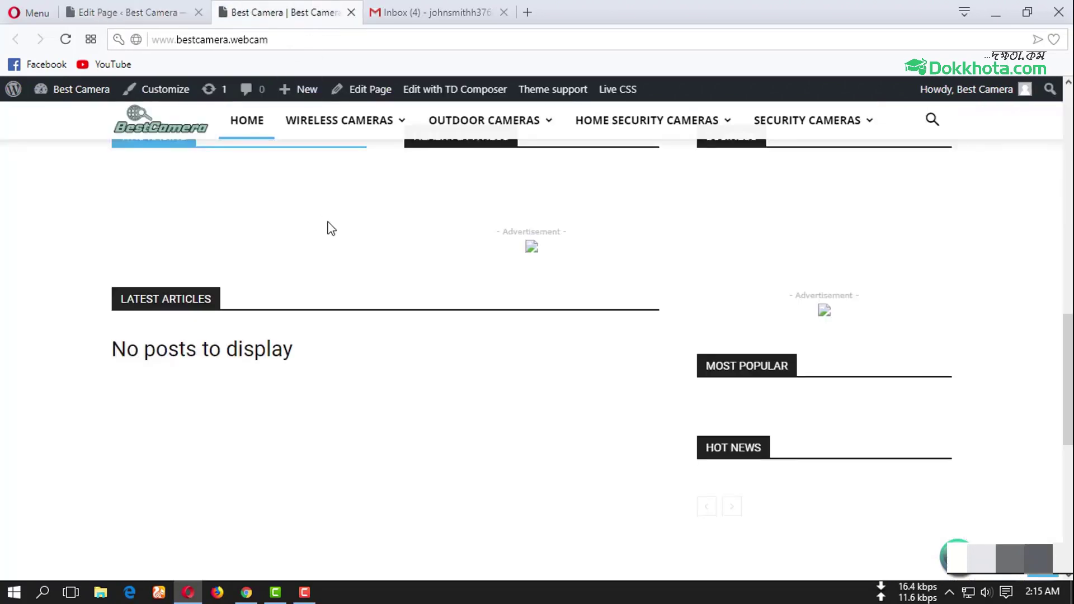
scroll(367, 390, "down", 10)
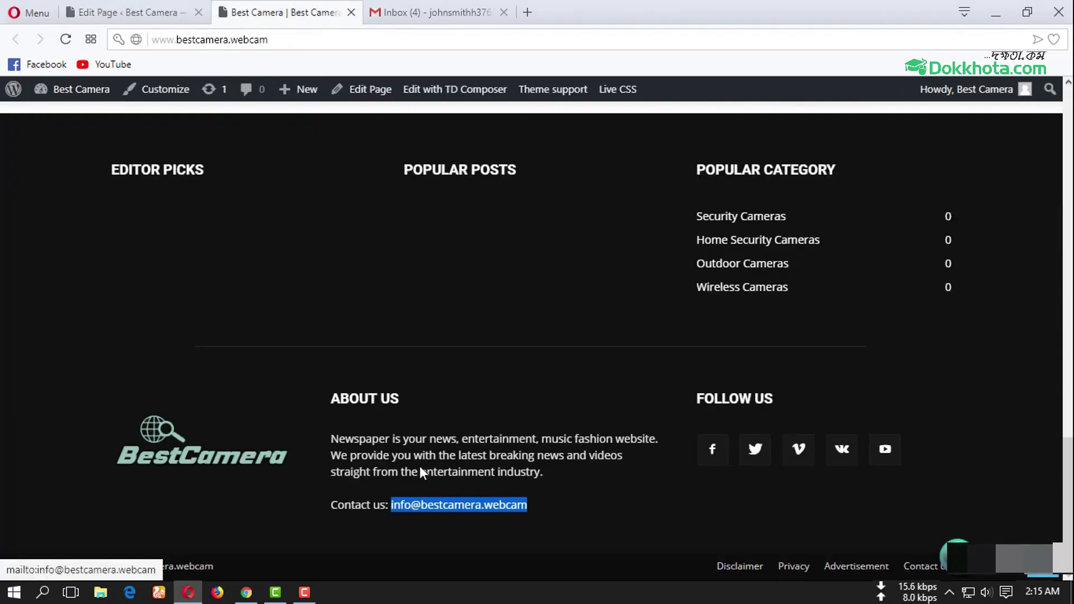
left_click(136, 7)
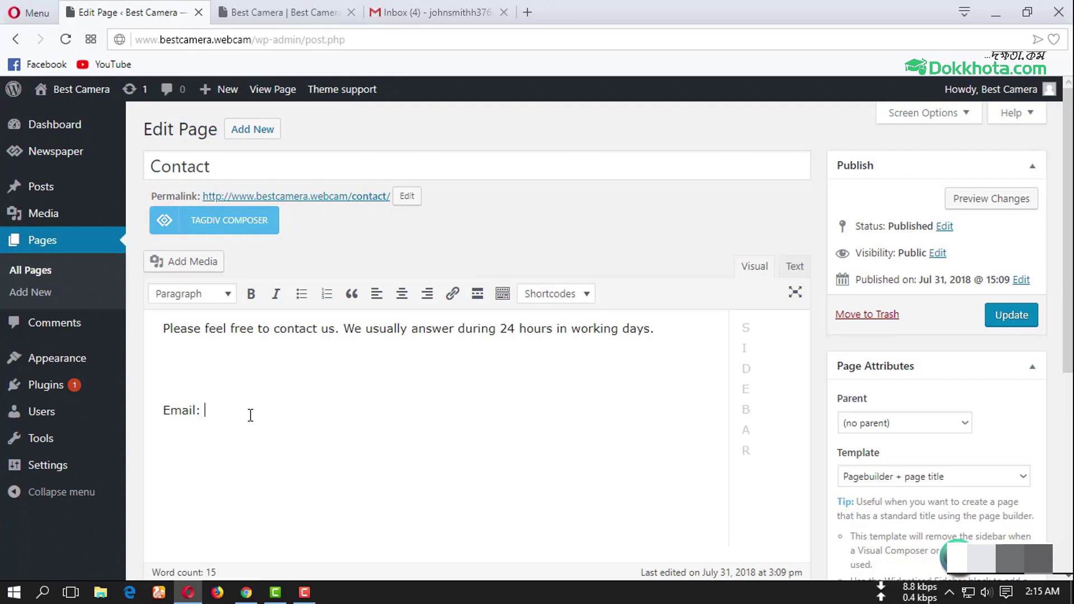
key("ctrl+v")
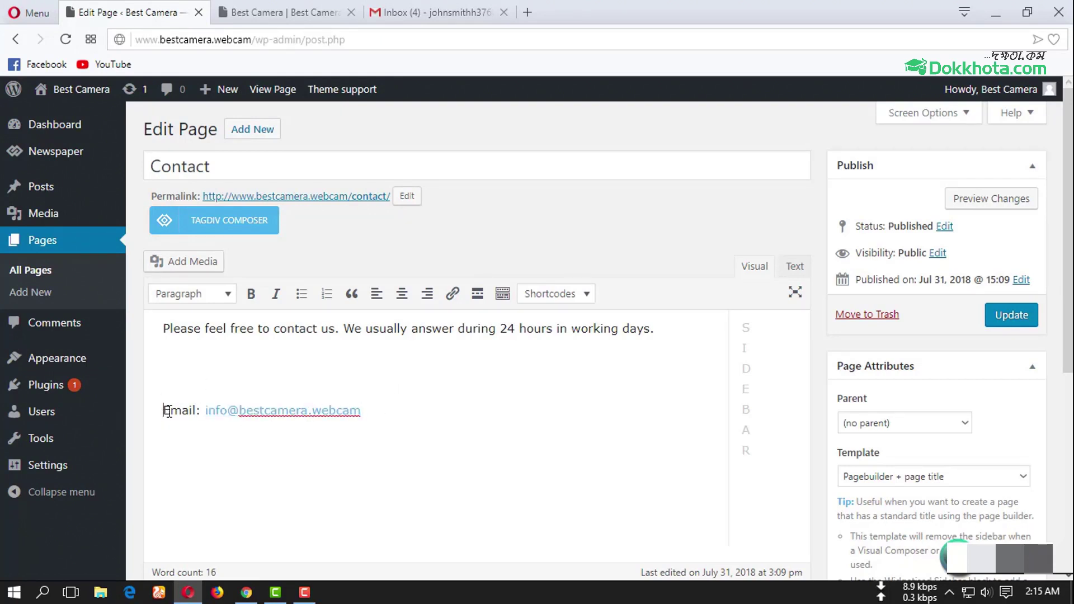
Step: Remove the extra blank line above the Email line and update the Contact page
key("BackSpace")
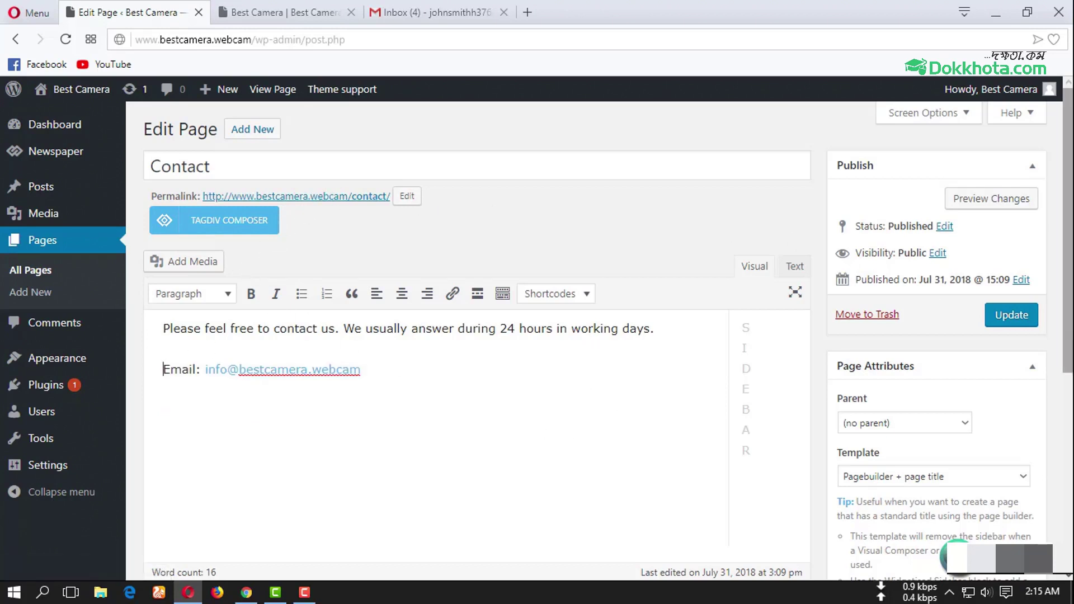
left_click(1009, 315)
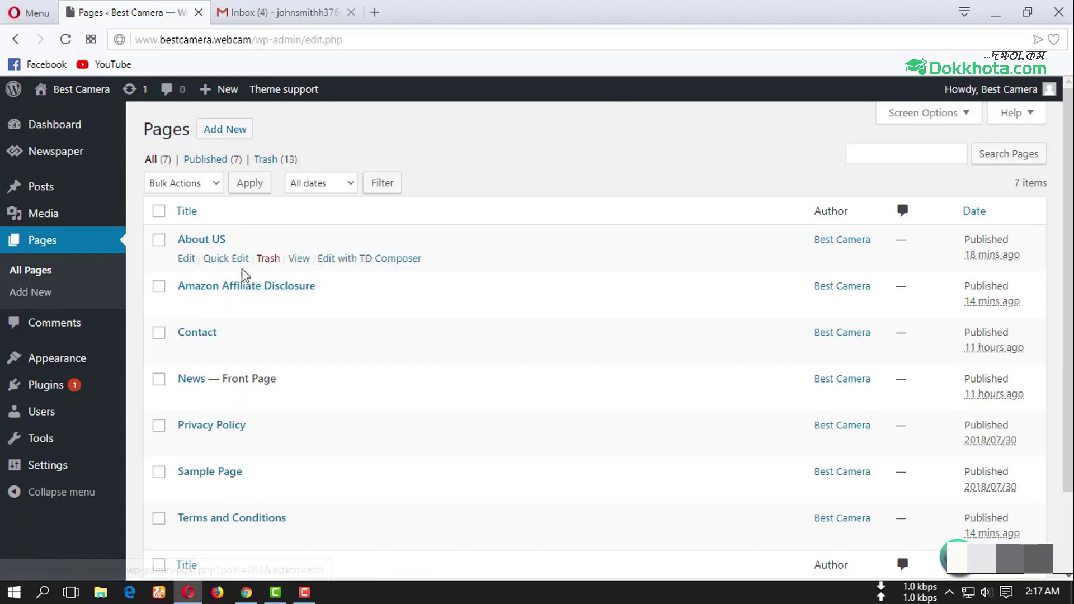
Step: Open the site Customizer in a new tab and open the menu assigned to the Footer Menu location for editing
scroll(241, 319, "down", 3)
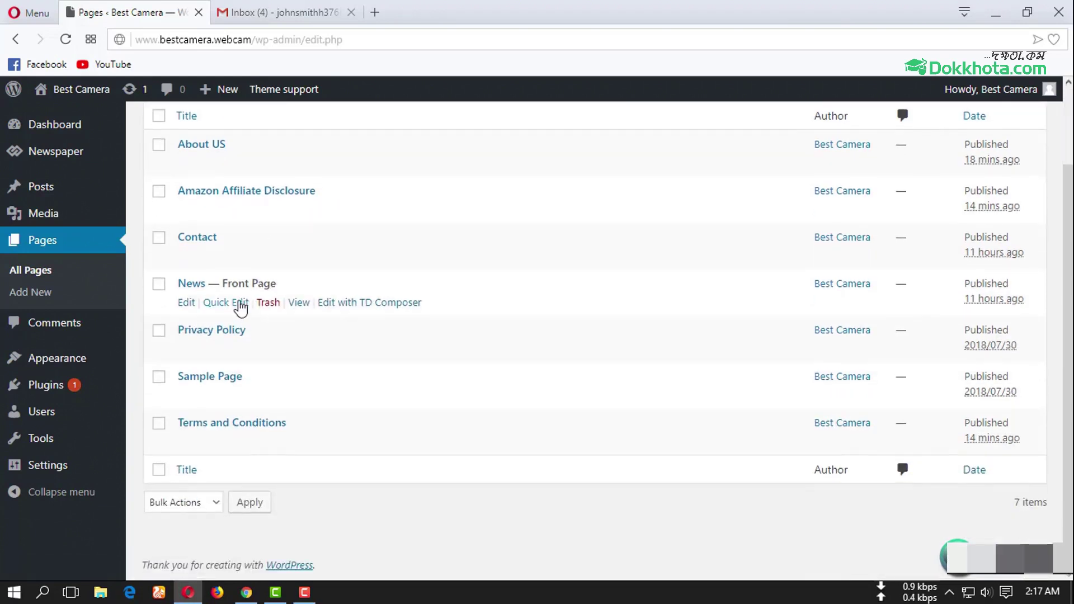
scroll(237, 380, "up", 3)
mouse_move(89, 360)
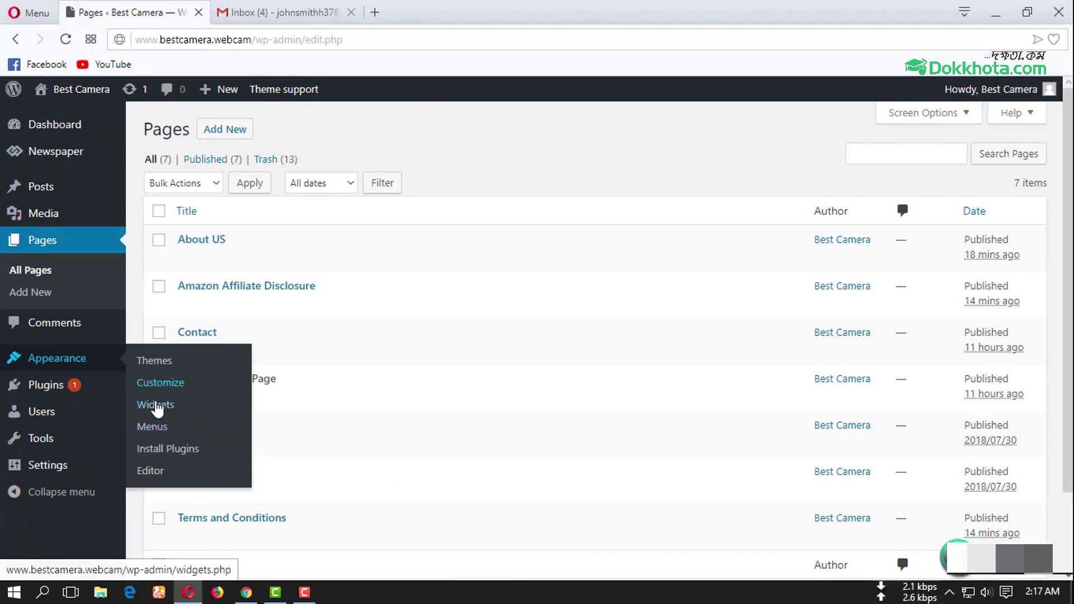
middle_click(166, 386)
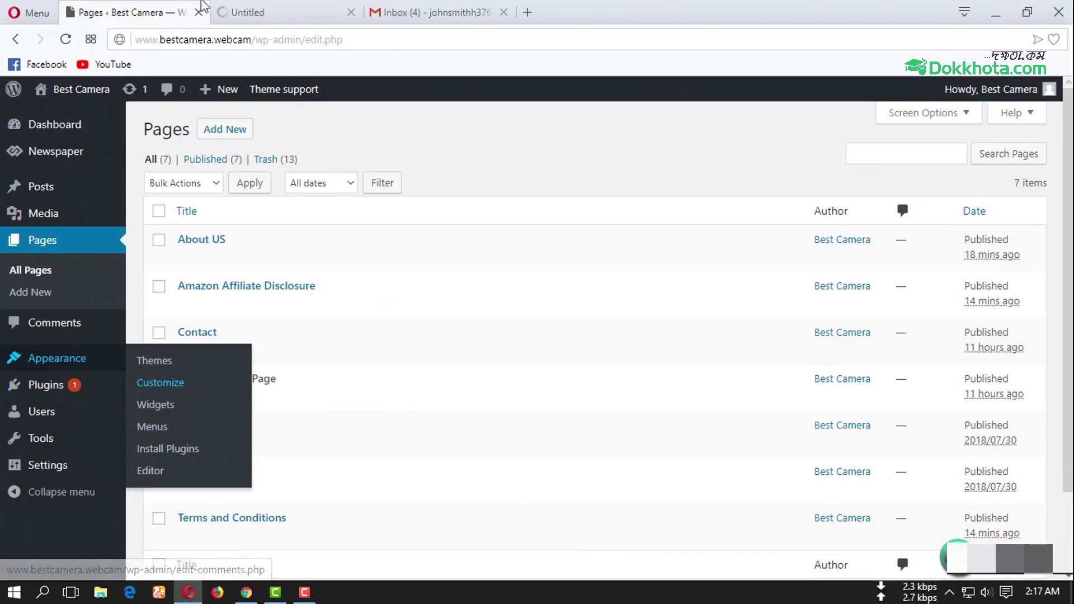
left_click(274, 11)
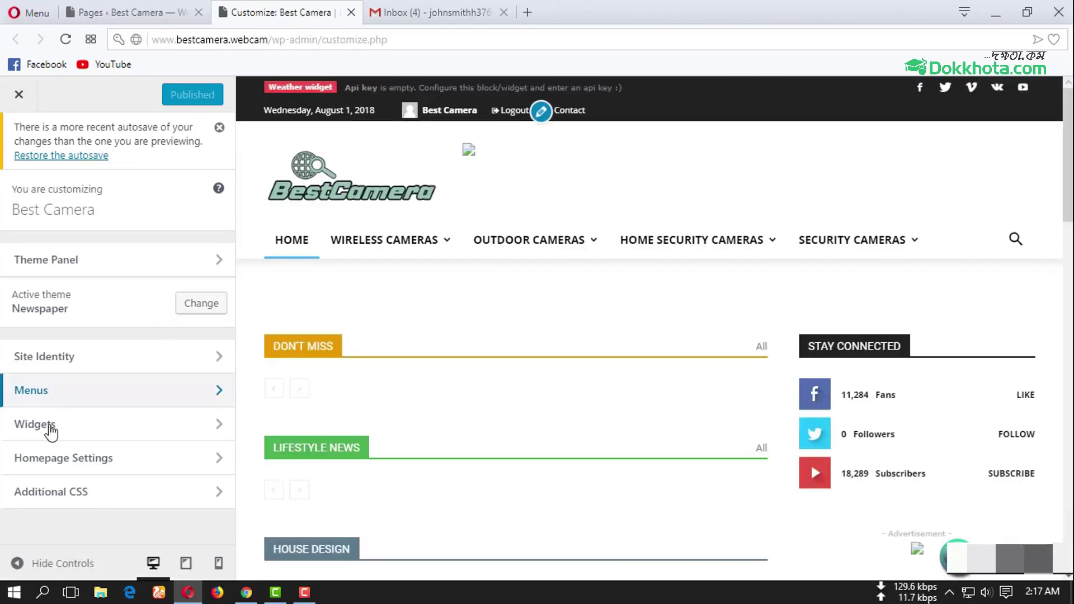
left_click(62, 395)
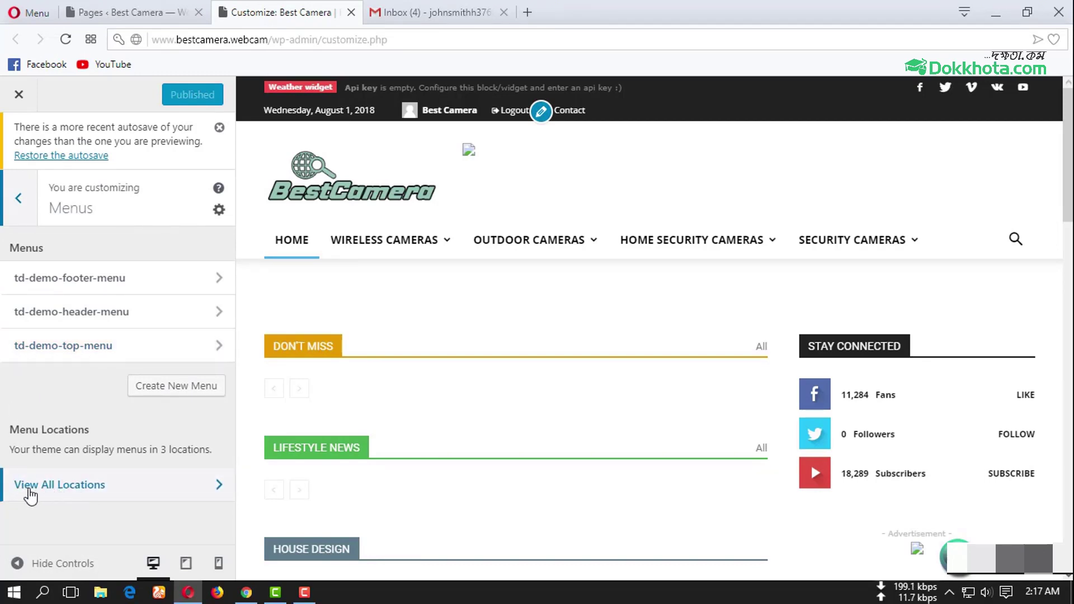
left_click(98, 485)
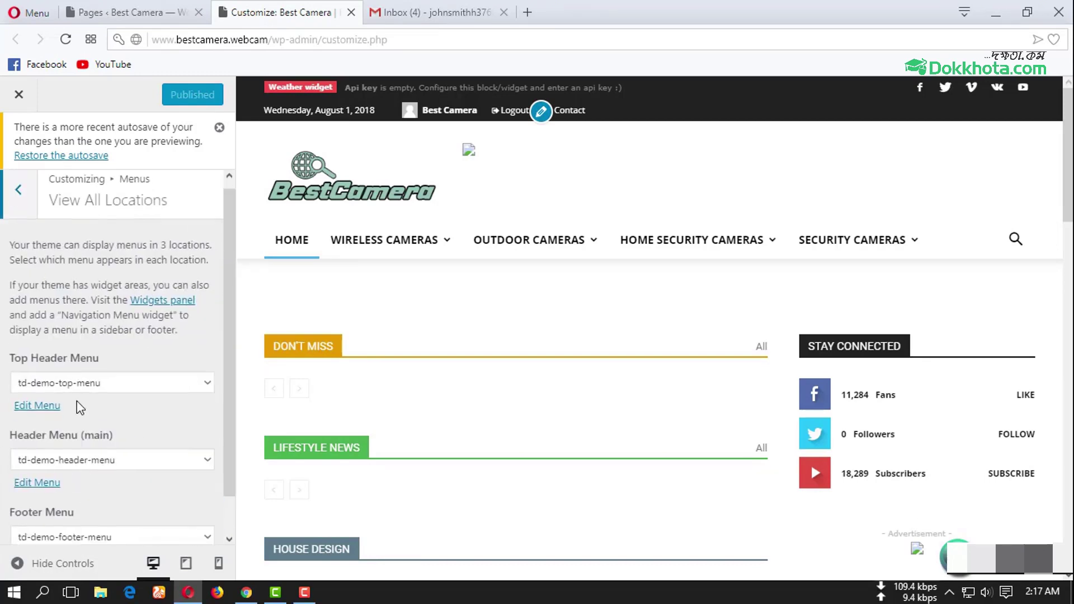
scroll(80, 407, "down", 1)
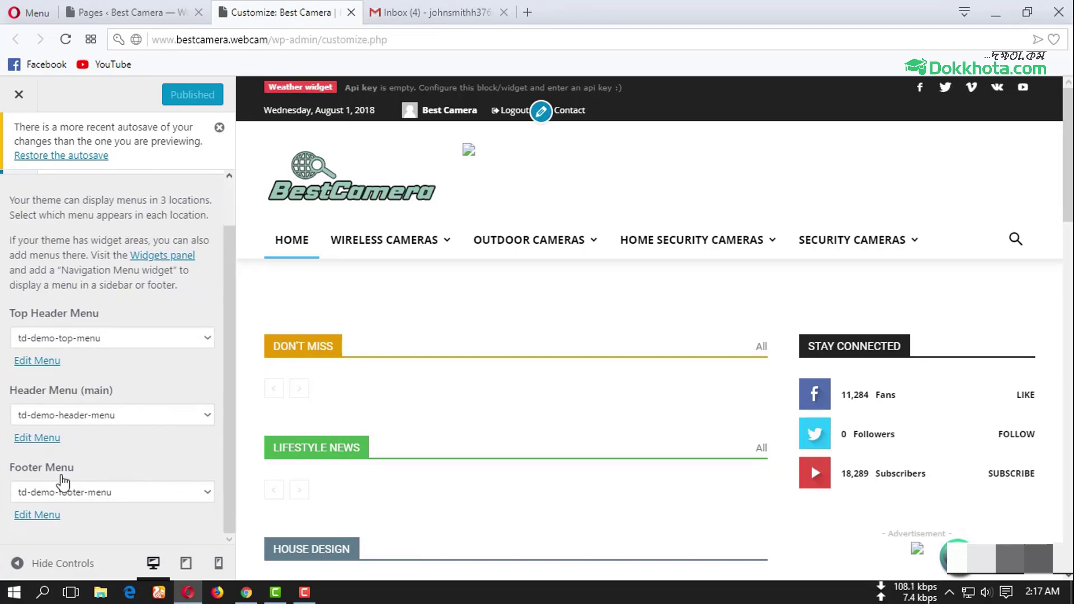
left_click(28, 514)
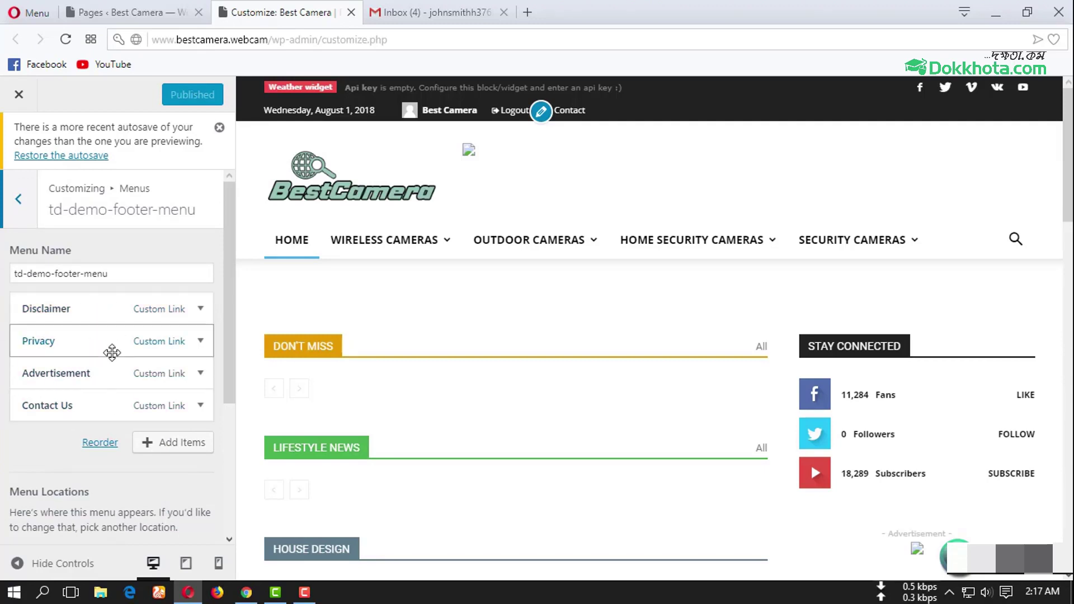
scroll(112, 352, "down", 1)
scroll(145, 370, "up", 2)
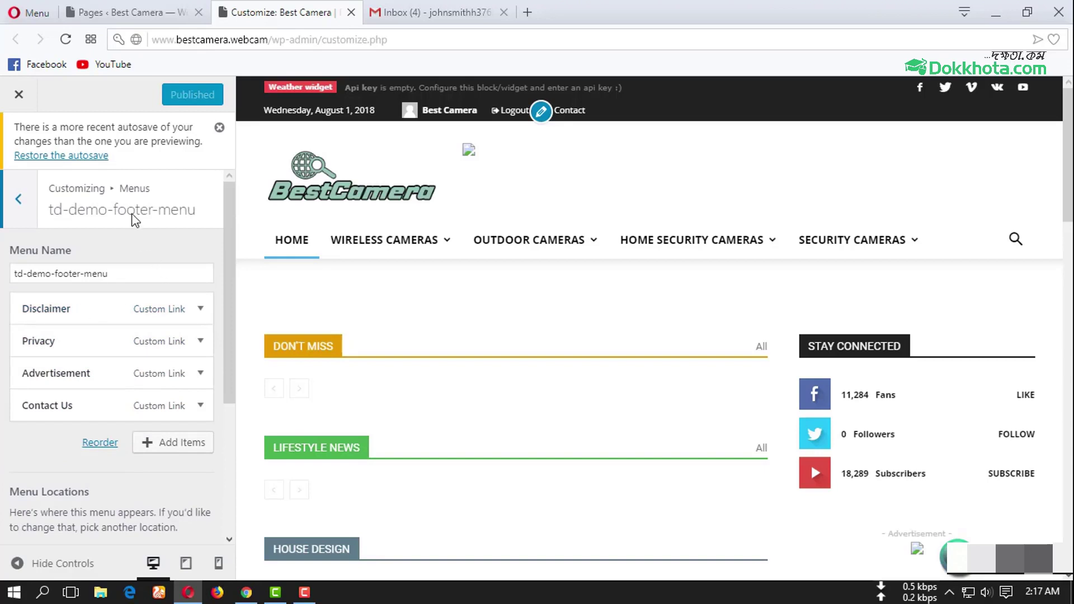
Step: Open the live site in a new tab and examine the menu links at the bottom of its footer
left_click(136, 11)
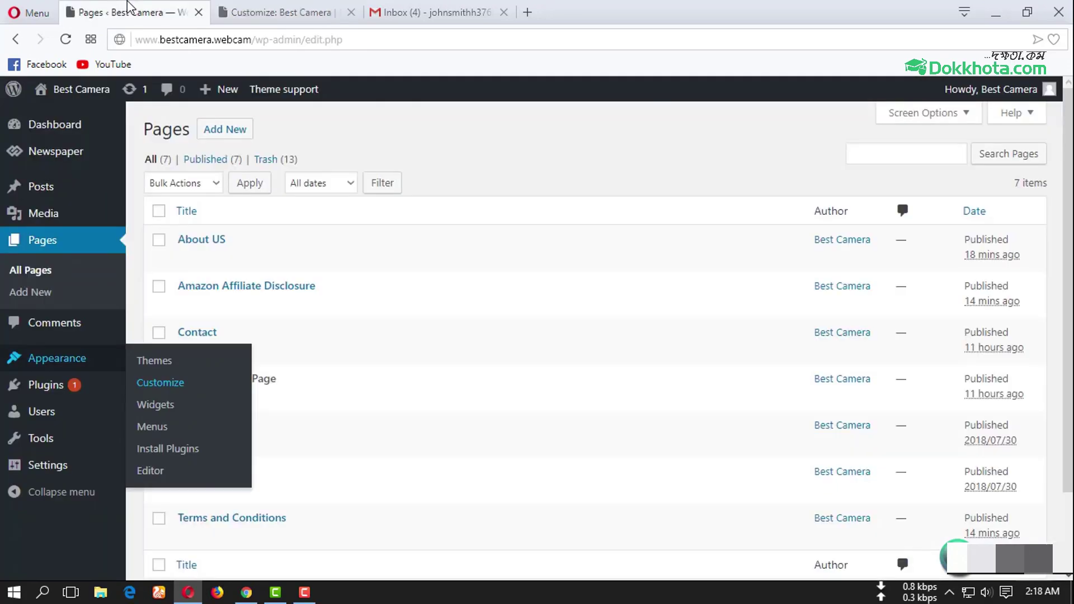
middle_click(59, 116)
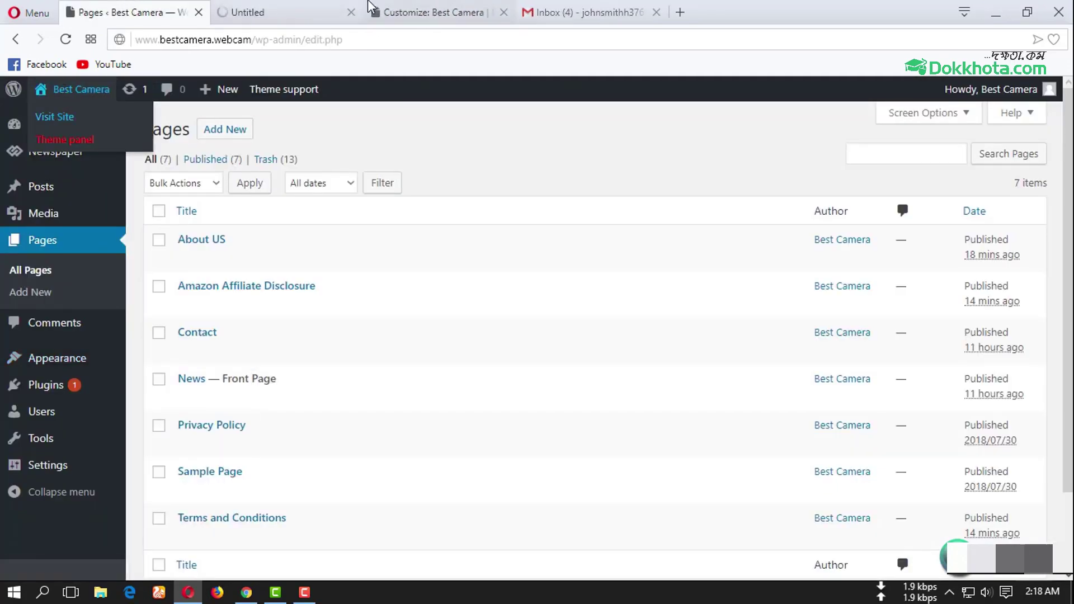
left_click(373, 10)
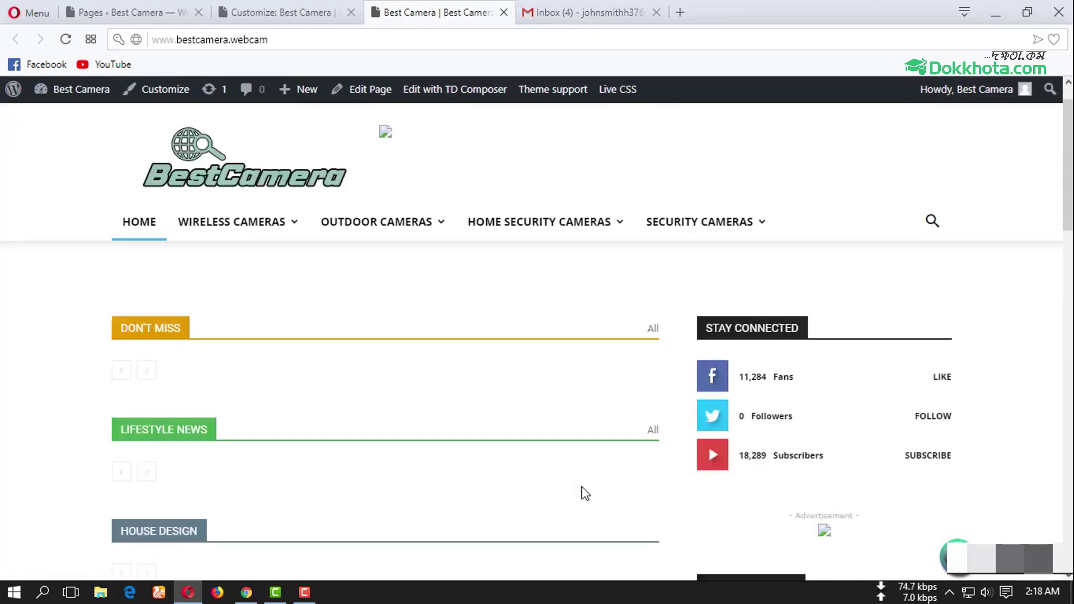
scroll(582, 491, "down", 10)
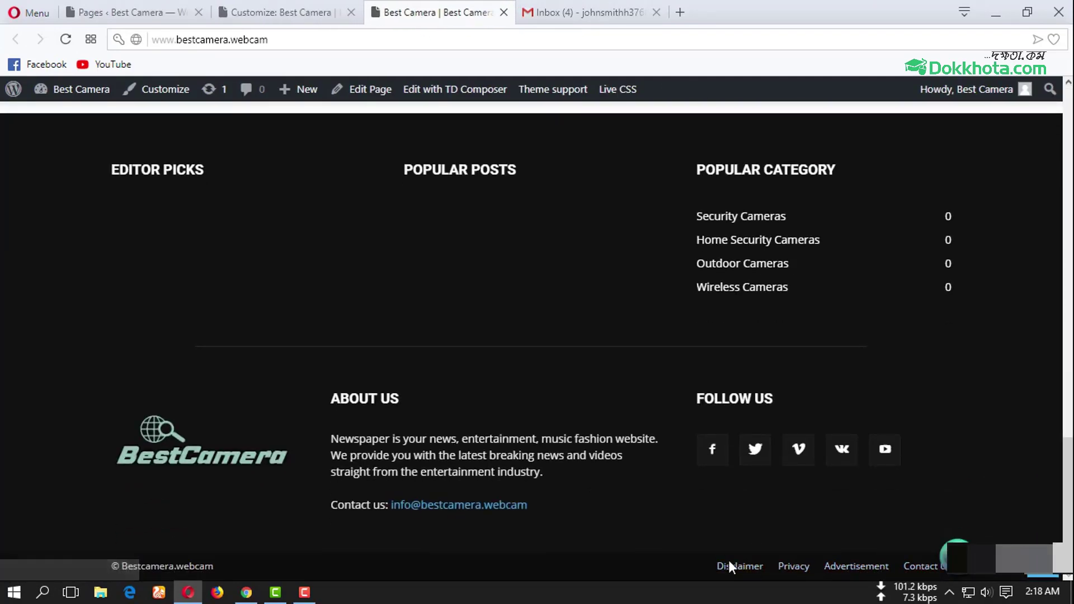
Step: Change the Disclaimer footer menu item's navigation label to "About US", matching the title in the Pages list
left_click(152, 11)
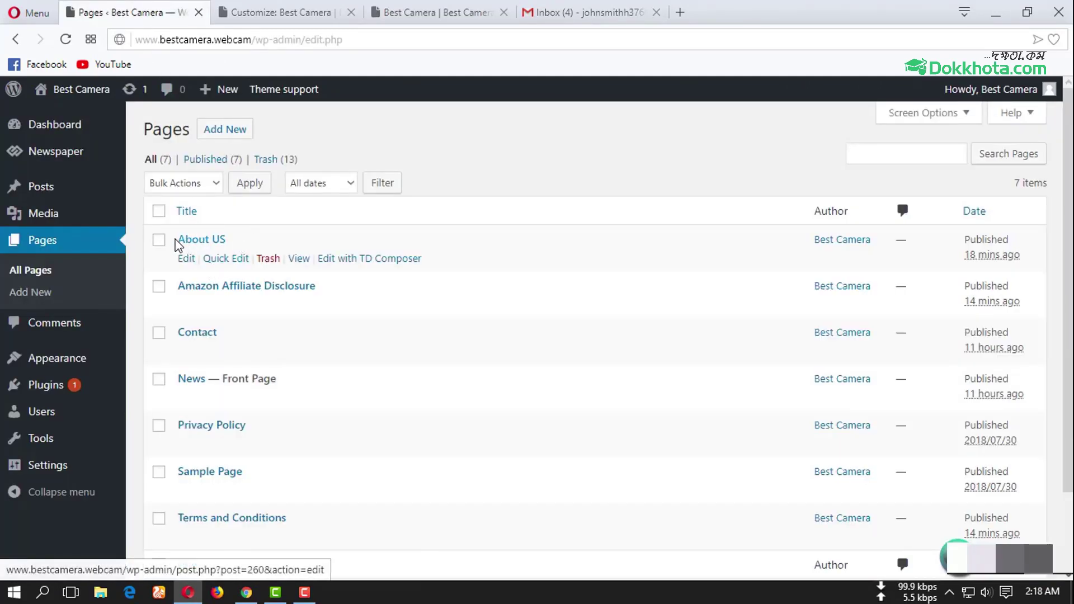
left_click_drag(175, 241, 232, 245)
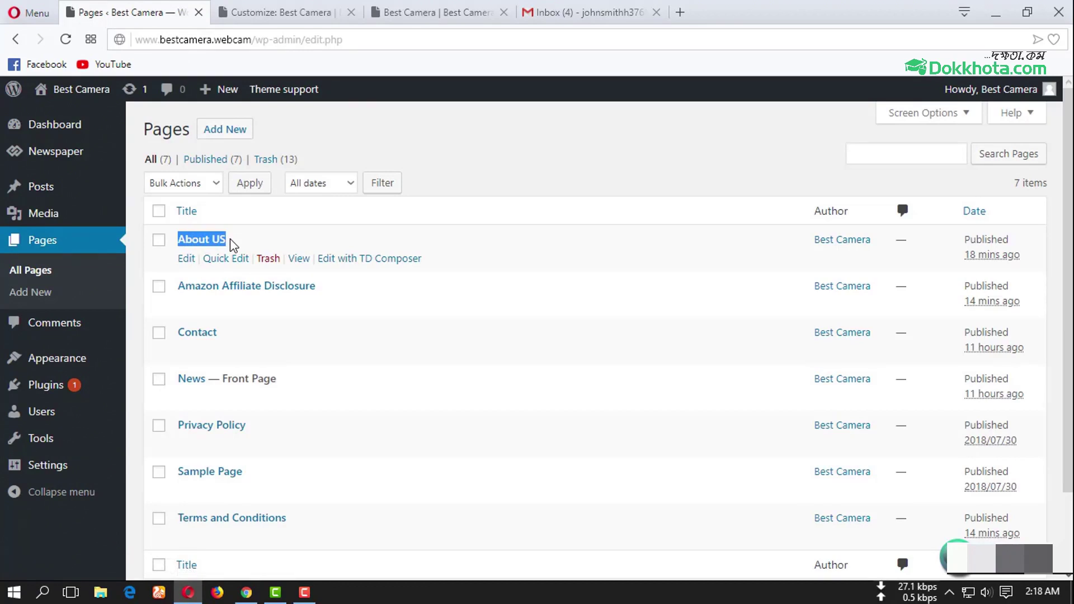
left_click(302, 12)
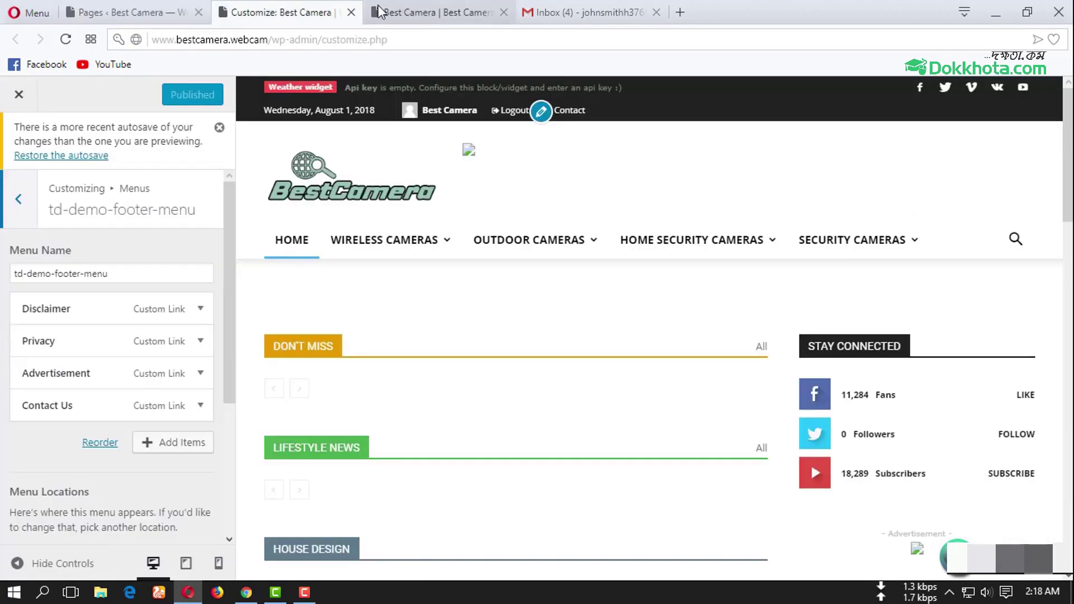
left_click(196, 312)
left_click_drag(80, 410, 3, 414)
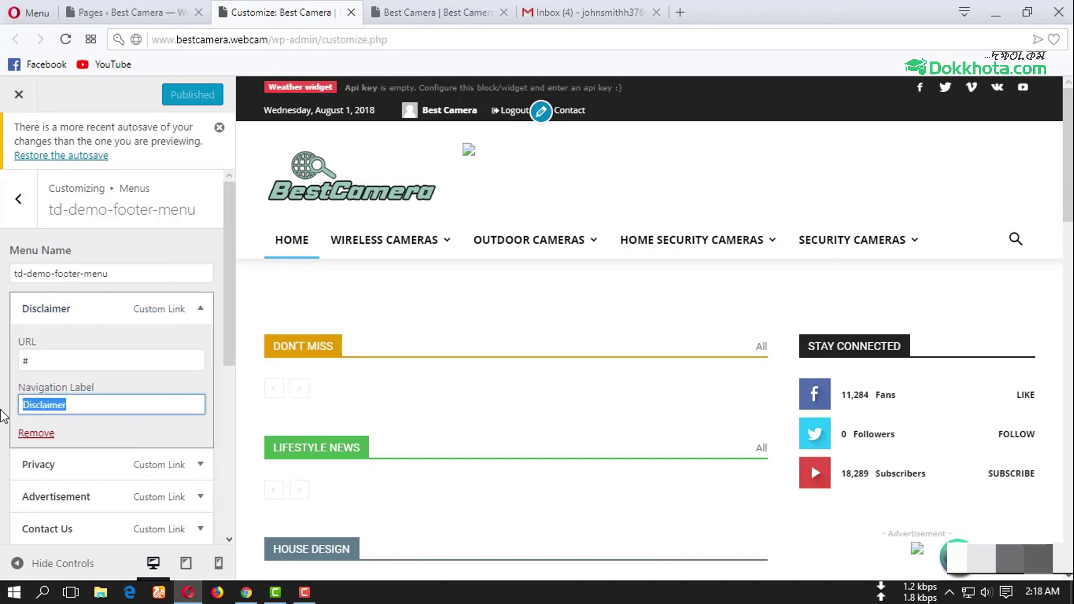
type("About US")
Step: Set the About US menu item's URL to the live About US page's address, and close that page's tab
left_click(112, 12)
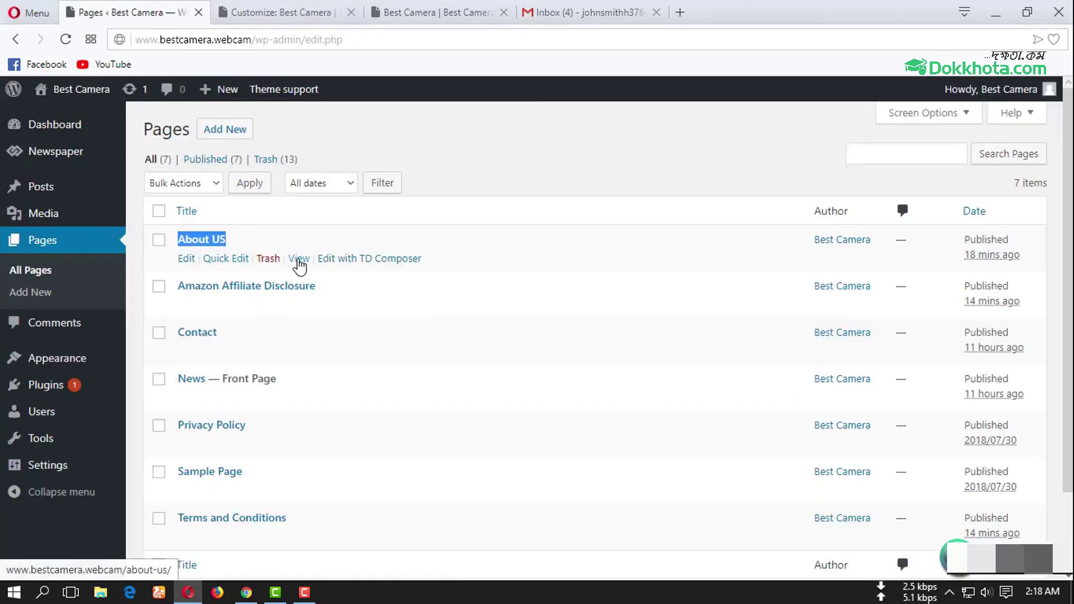
middle_click(299, 258)
left_click(283, 16)
left_click(316, 39)
key("ctrl+c")
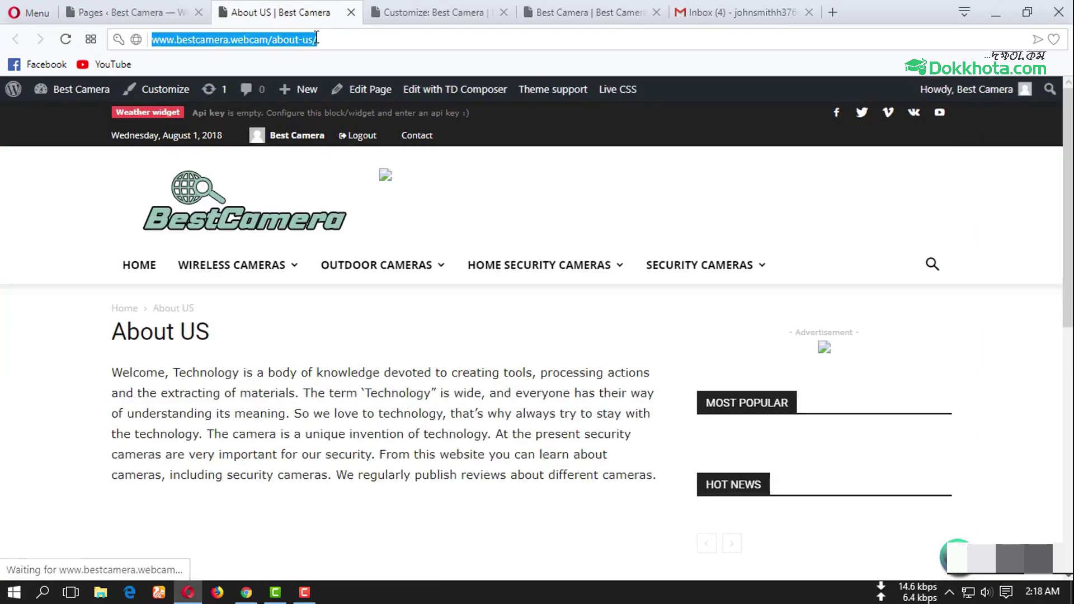
left_click(425, 12)
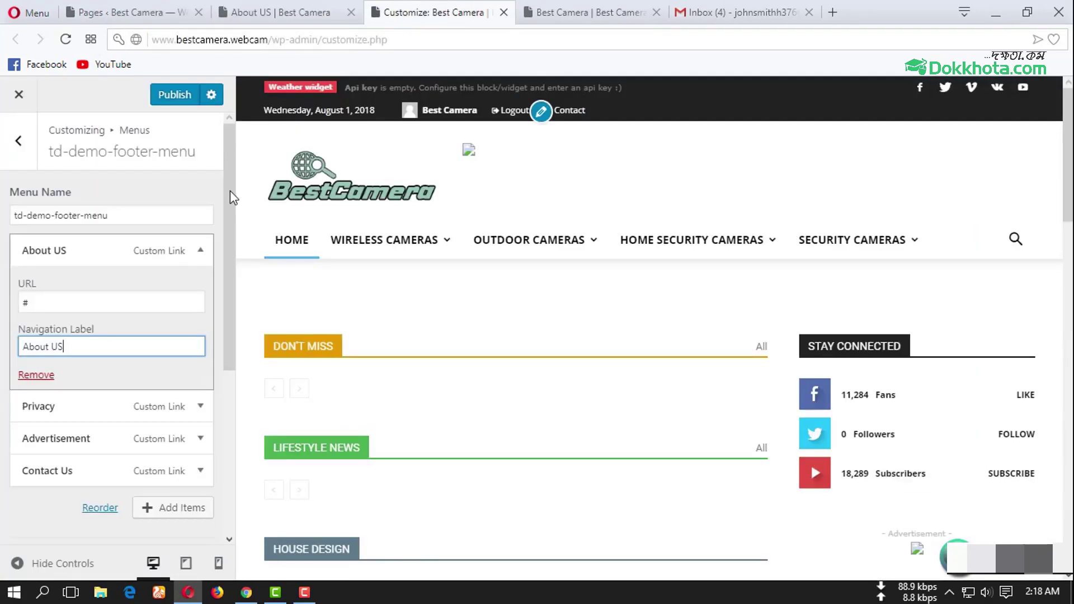
left_click(53, 297)
key("ctrl+v")
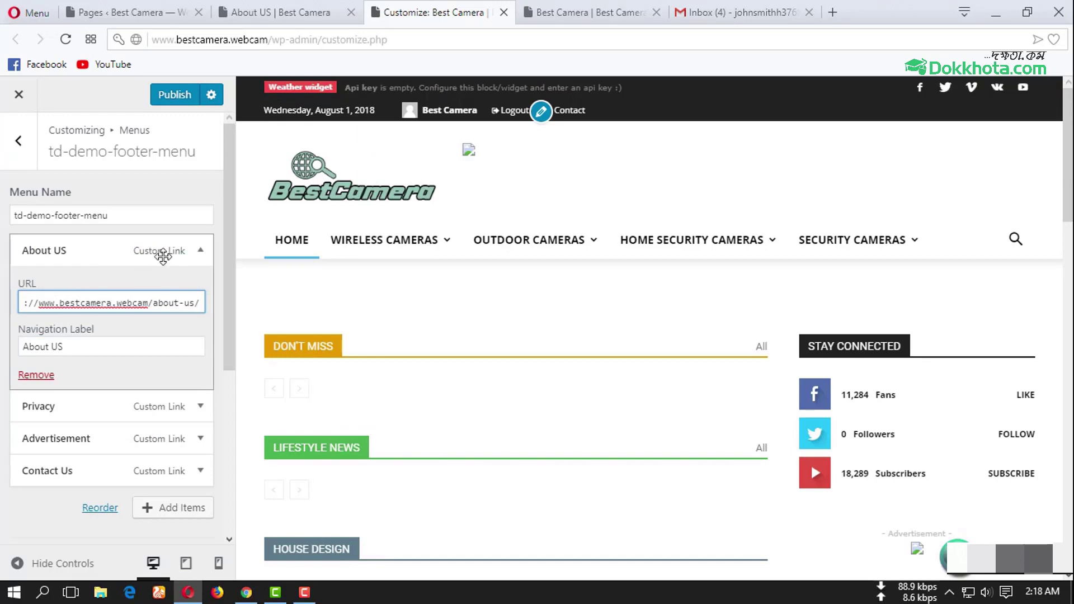
left_click(200, 250)
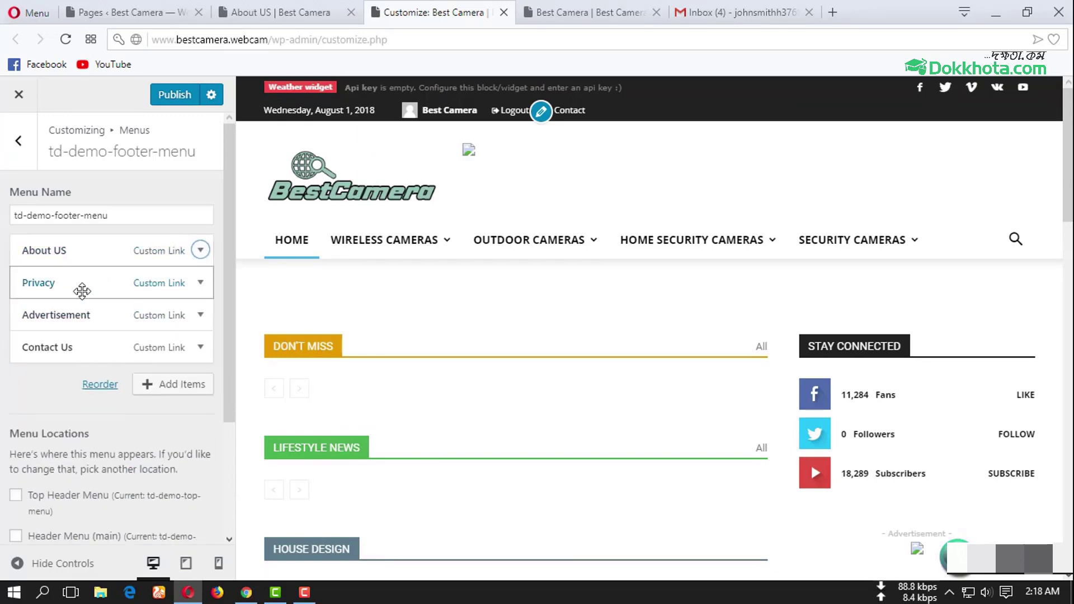
left_click(280, 11)
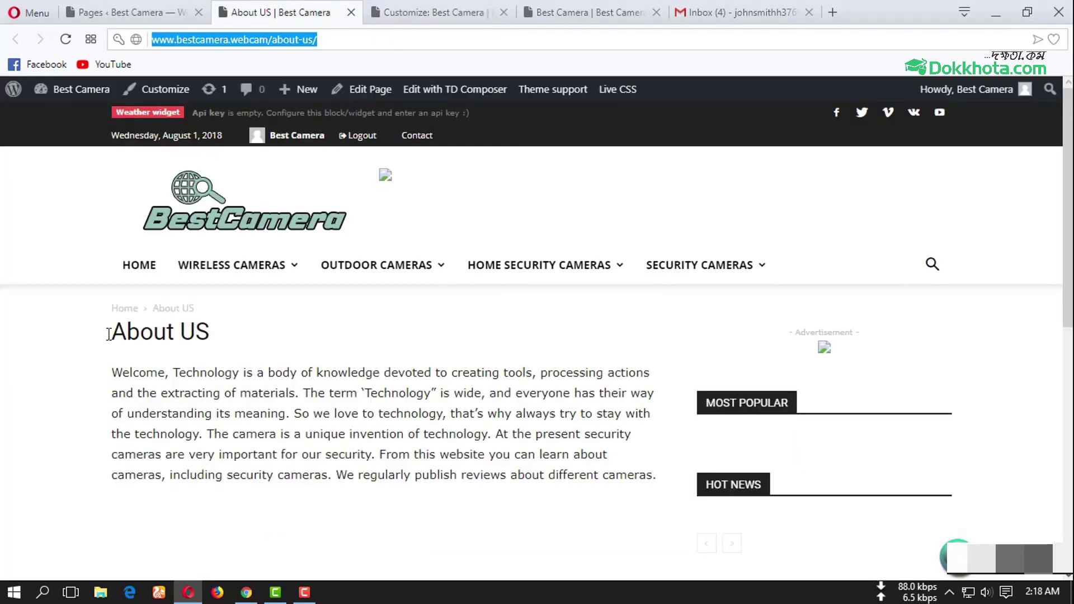
left_click(351, 12)
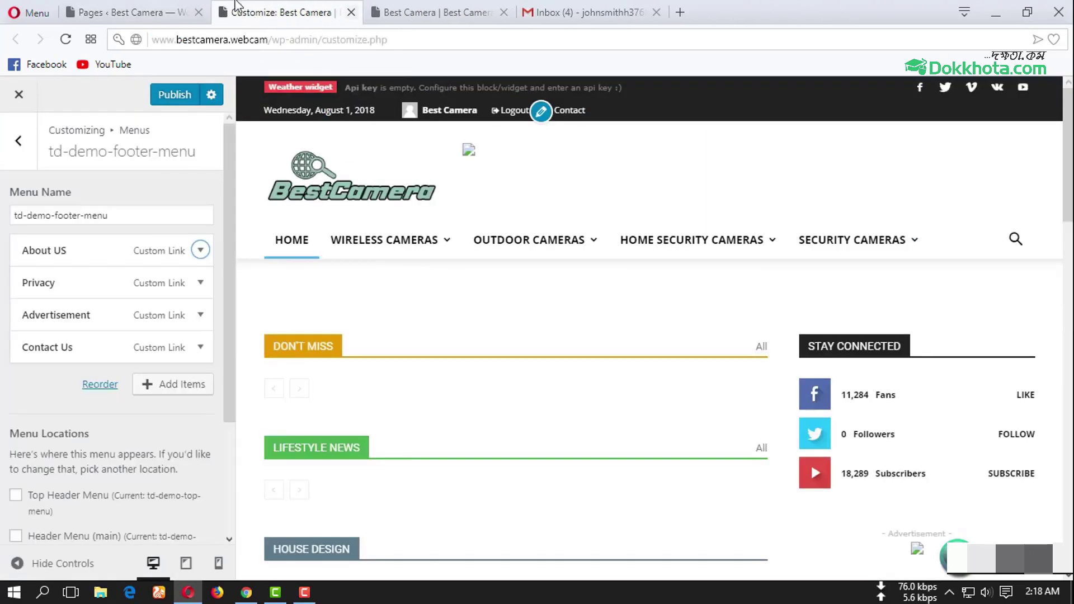
Step: Set the Privacy footer menu item's URL to the live Privacy Policy page's address
left_click(185, 12)
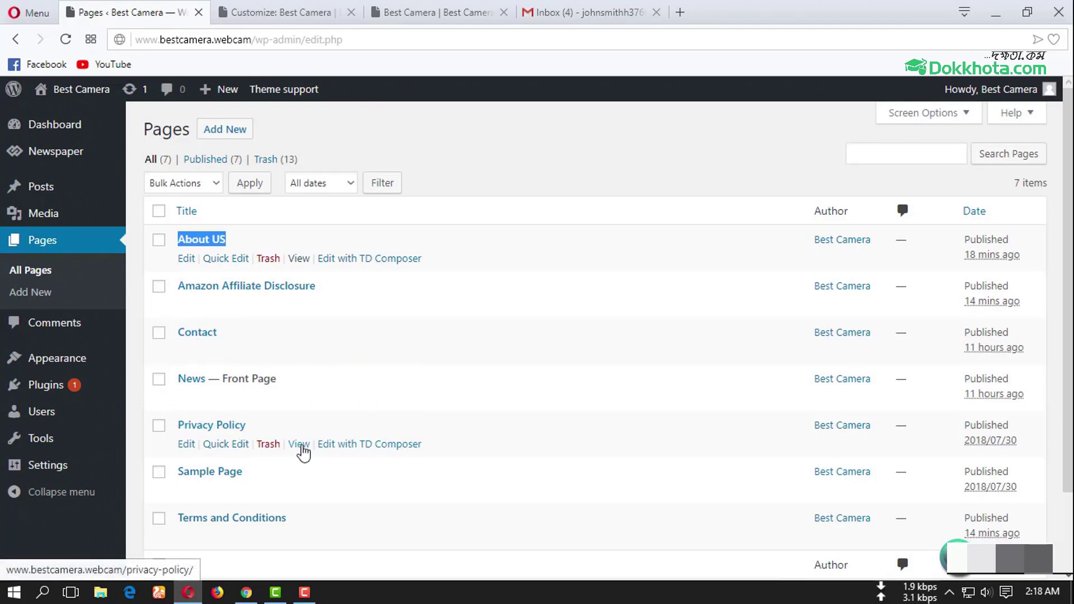
left_click(300, 445)
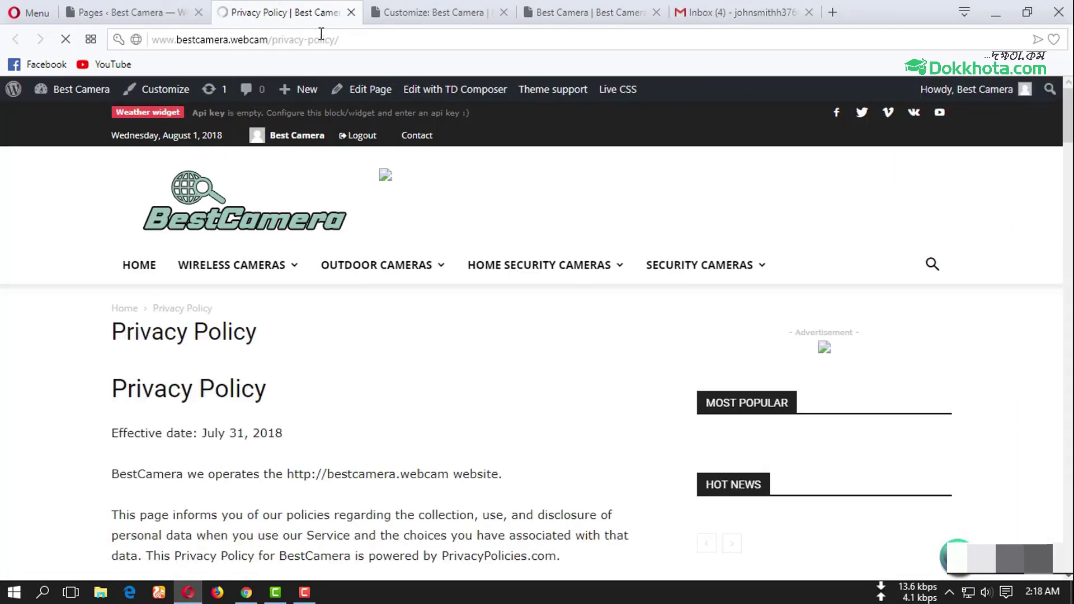
left_click(322, 38)
left_click(419, 6)
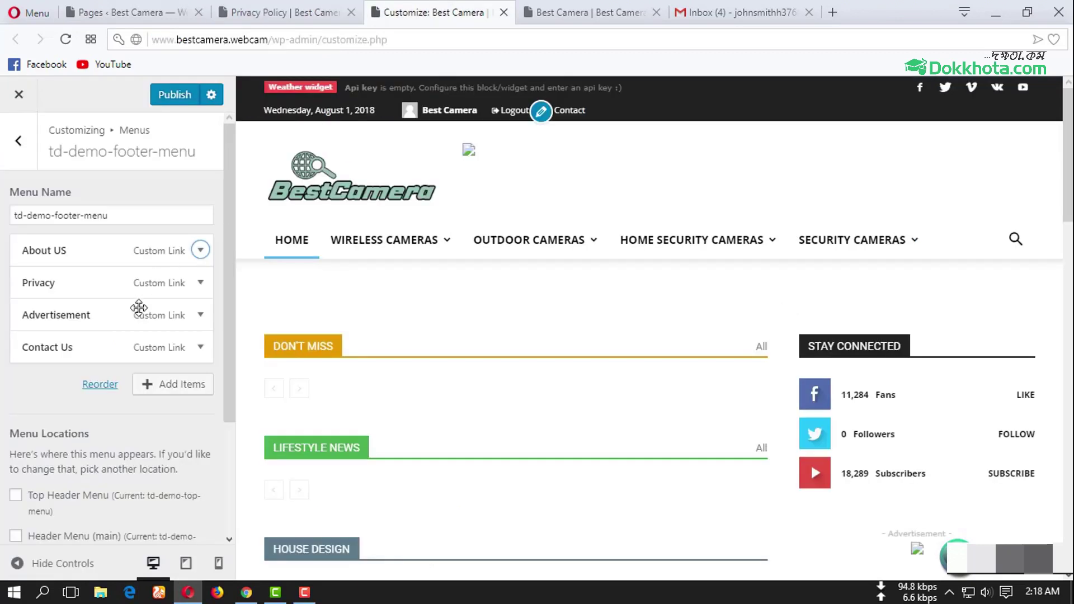
left_click(200, 282)
left_click(65, 336)
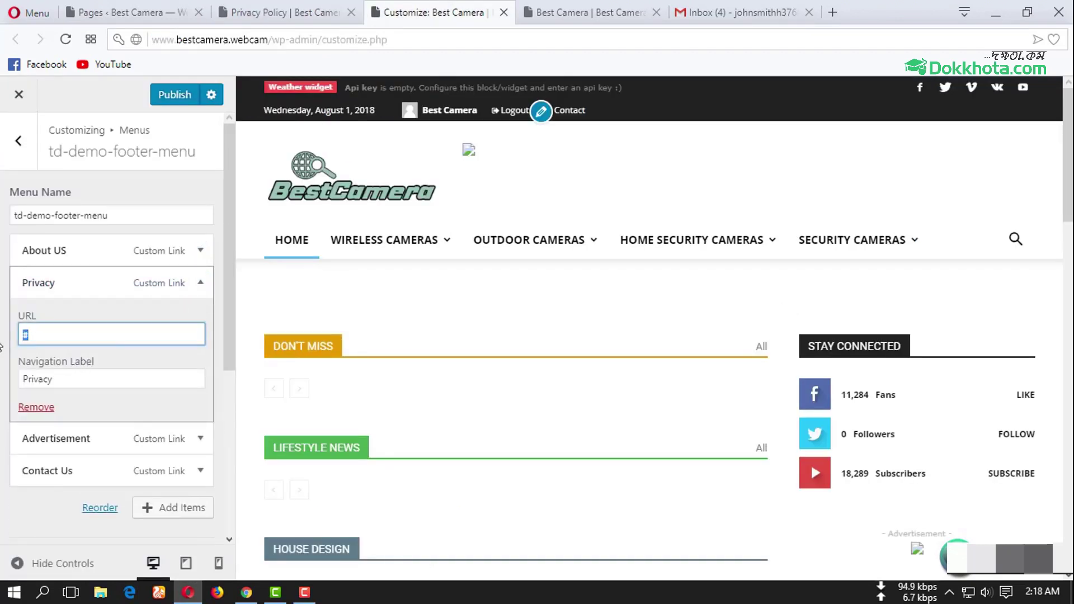
key("ctrl+v")
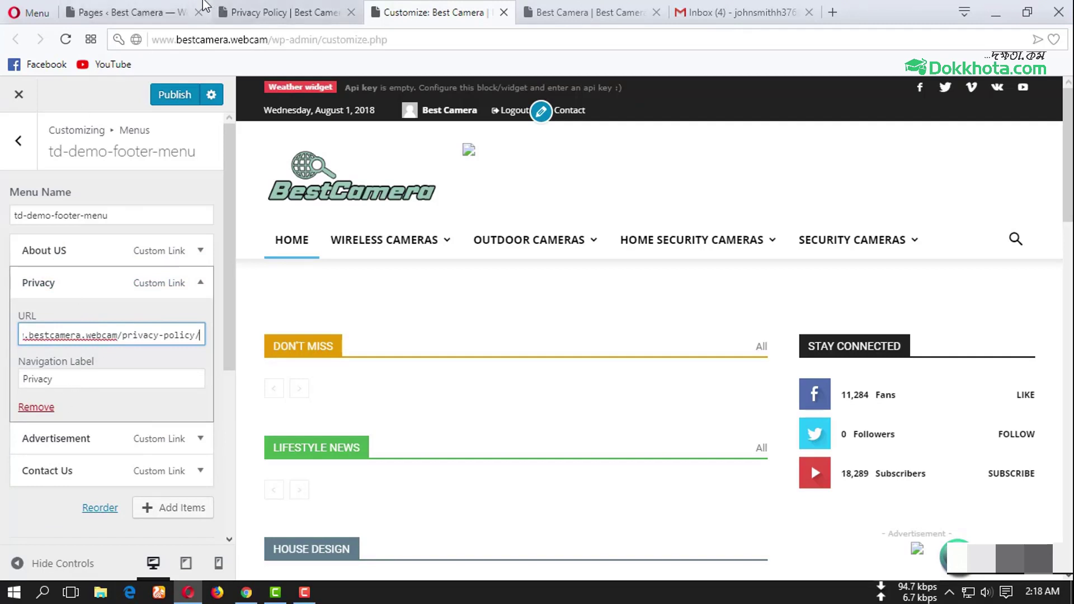
Step: Change the Privacy menu item's navigation label to "Privacy Policy" using the live page's title, and return to the Pages list
left_click(128, 11)
left_click(436, 6)
left_click(285, 12)
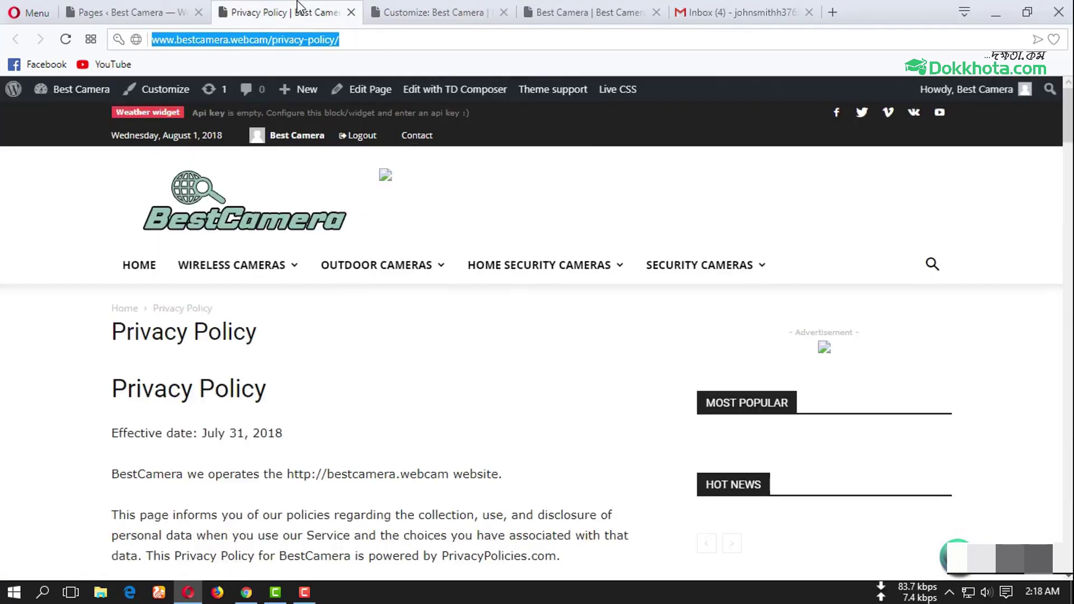
left_click_drag(112, 332, 257, 332)
key("ctrl+c")
left_click(436, 11)
double_click(96, 383)
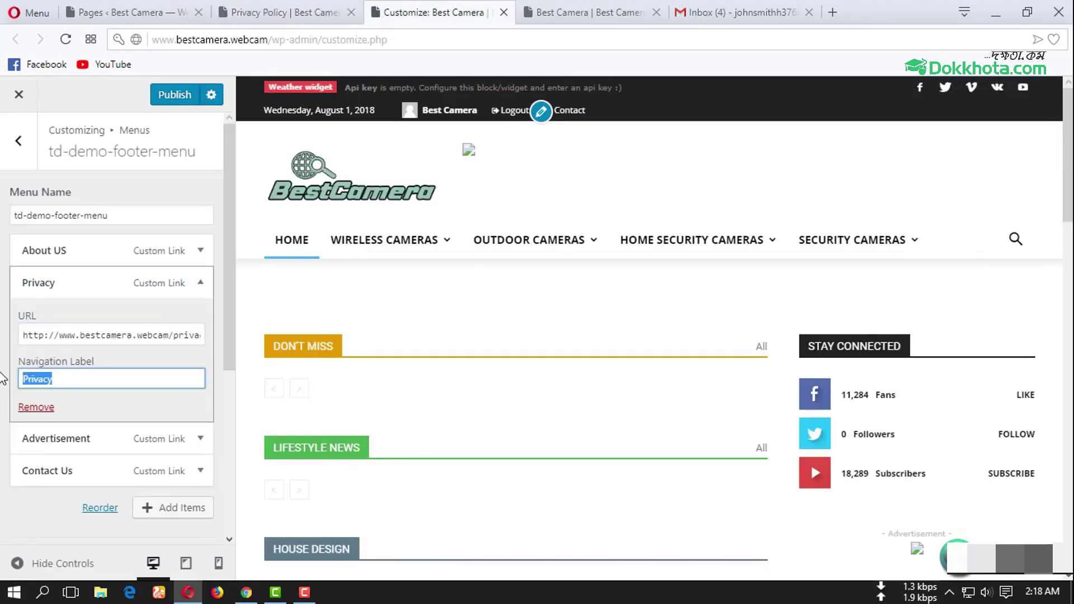
key("ctrl+v")
left_click(200, 283)
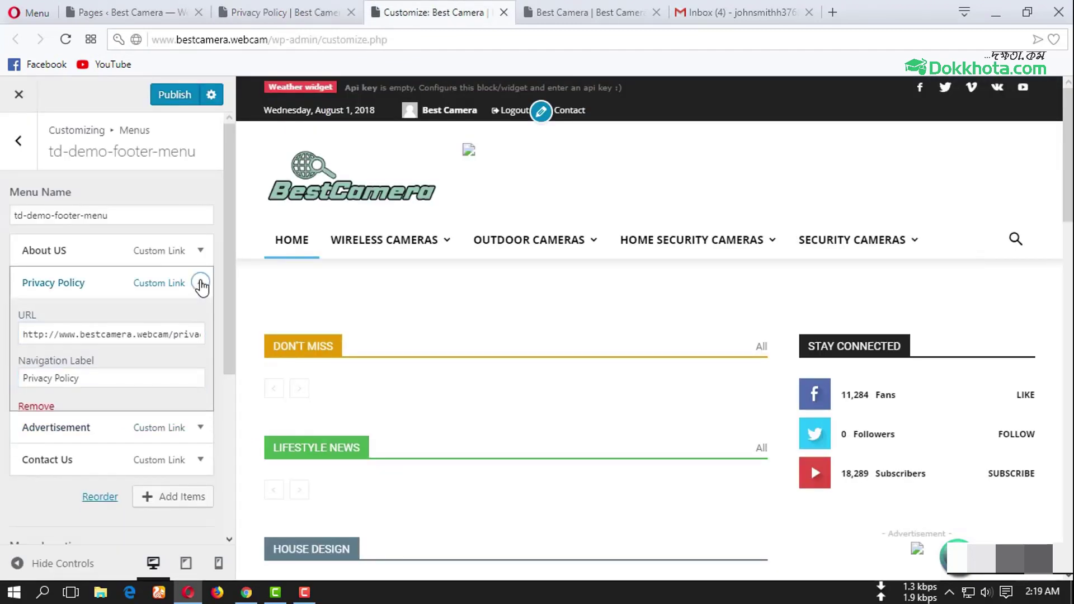
key("ctrl+Tab")
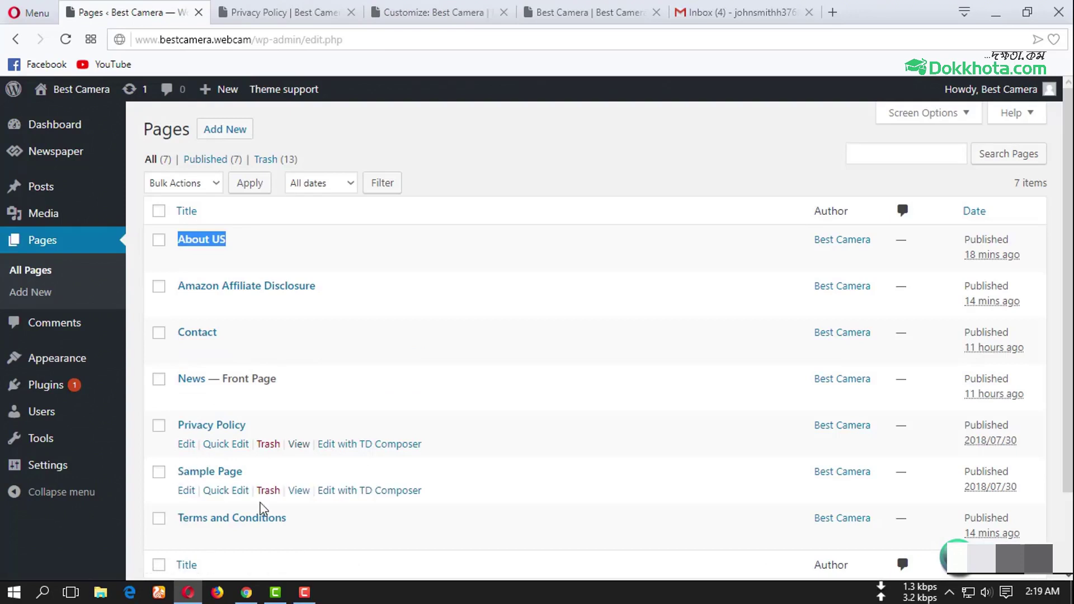
Step: Change the Advertisement footer menu item's navigation label to "Terms and Conditions", using the title from the Pages list
left_click_drag(287, 519, 183, 517)
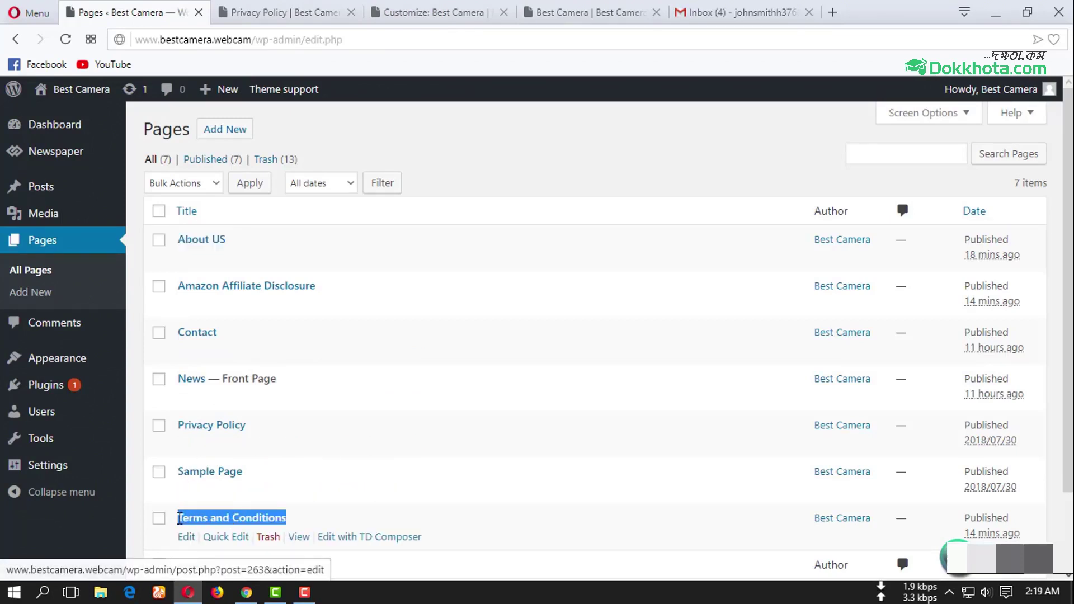
key("ctrl+Tab")
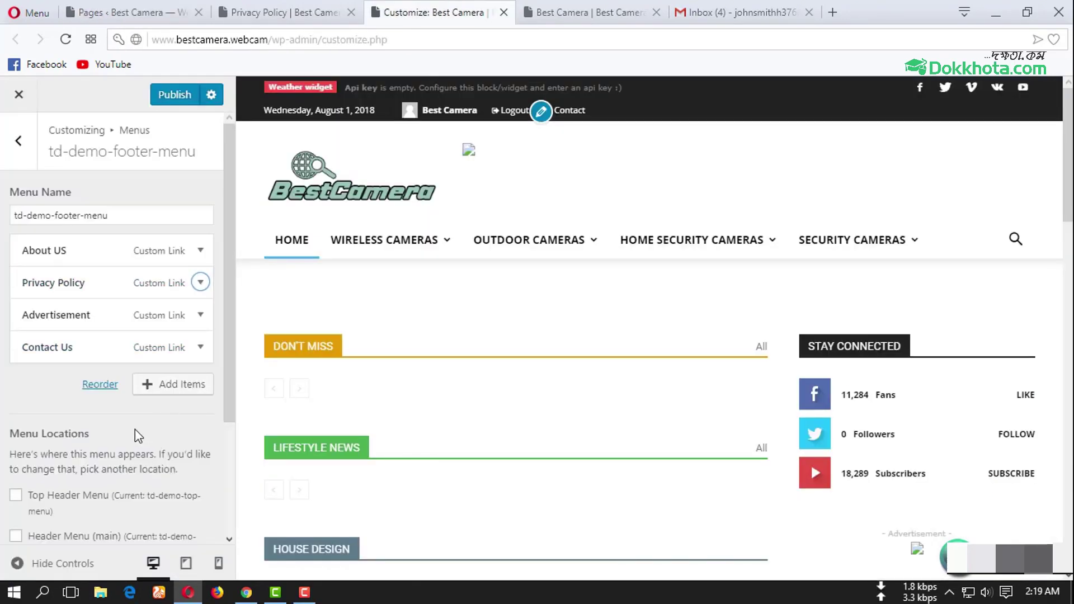
left_click(199, 317)
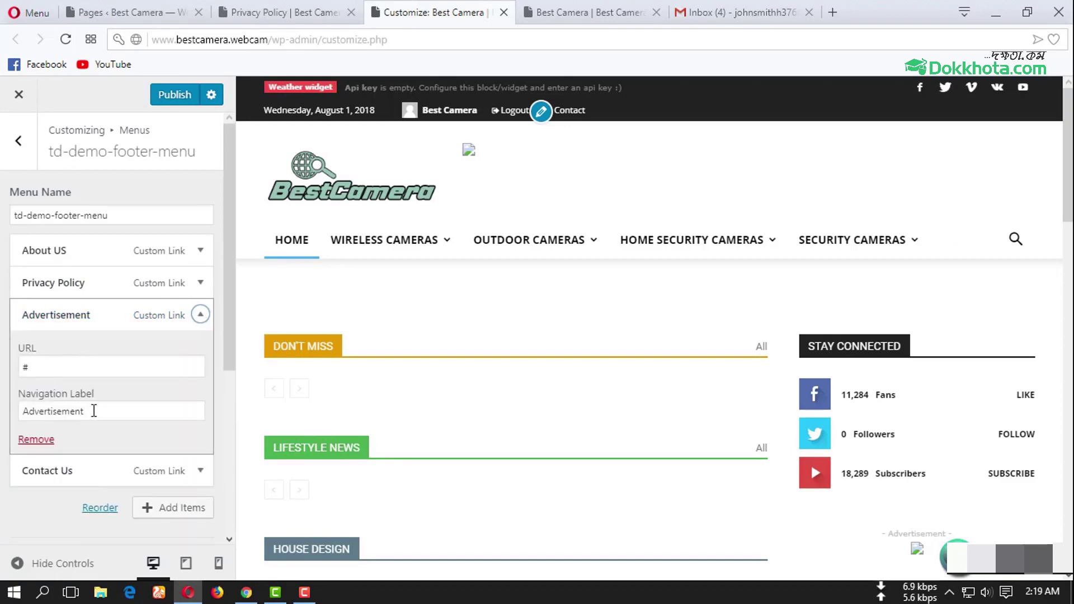
left_click_drag(94, 411, 3, 417)
type("Terms and Conditions")
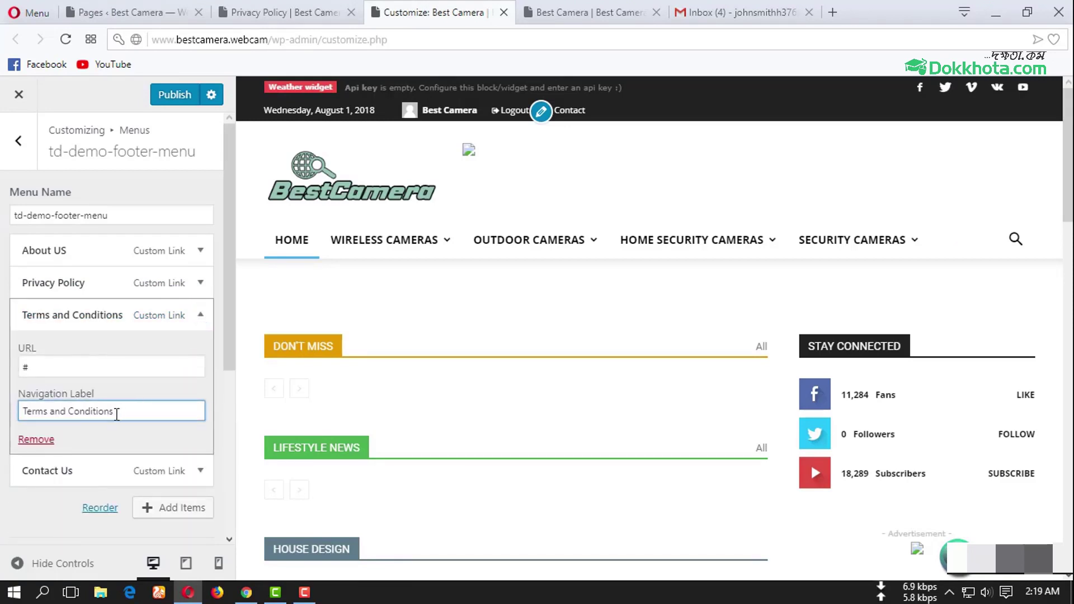
Step: Set the Terms and Conditions footer menu item's URL to the live Terms and Conditions page's address
left_click(129, 12)
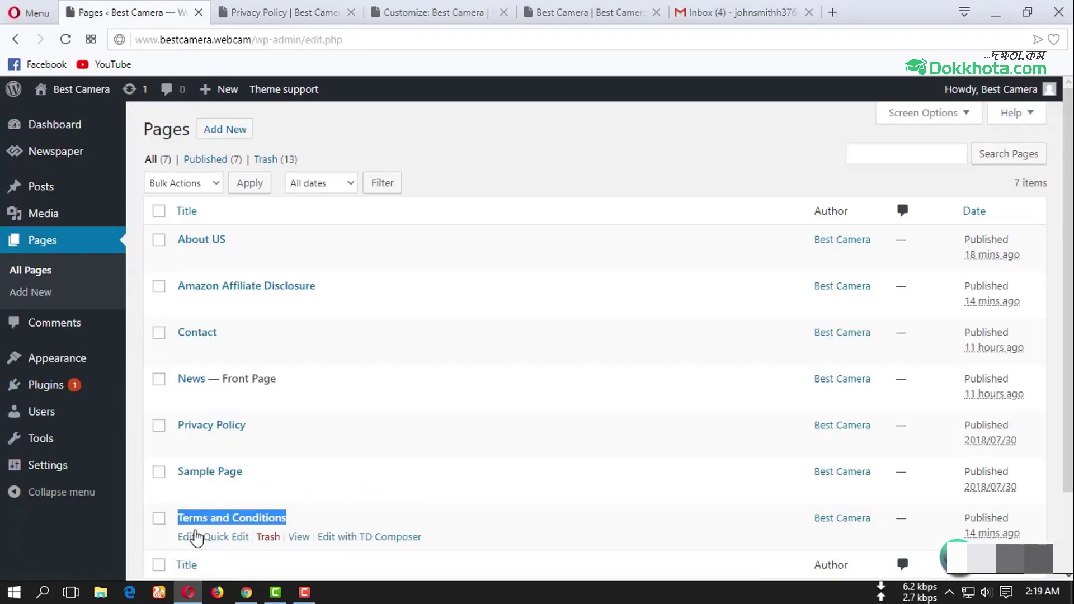
middle_click(299, 538)
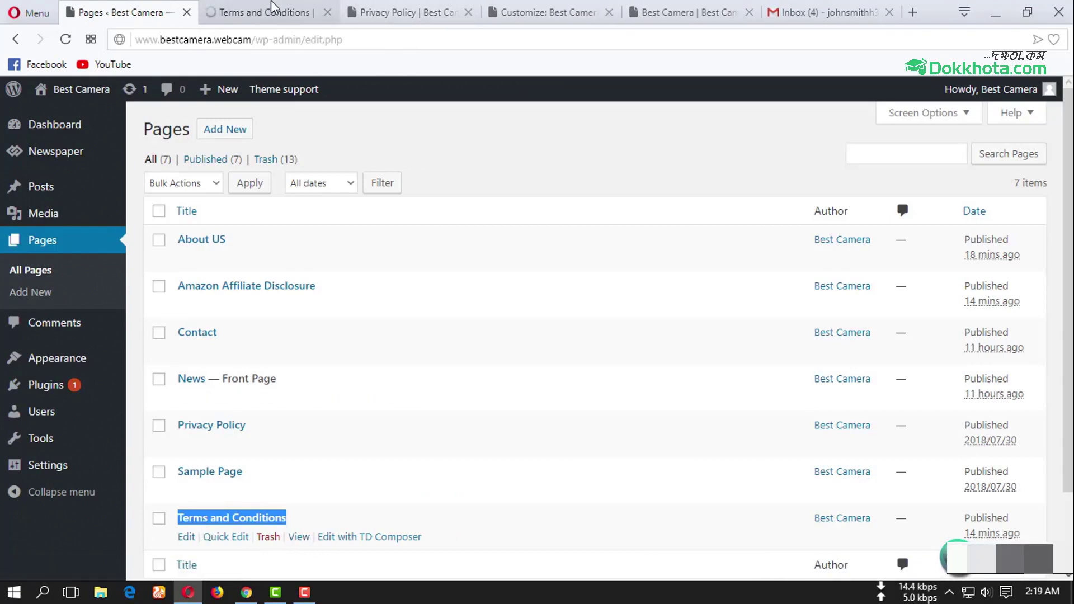
left_click(269, 11)
left_click(338, 39)
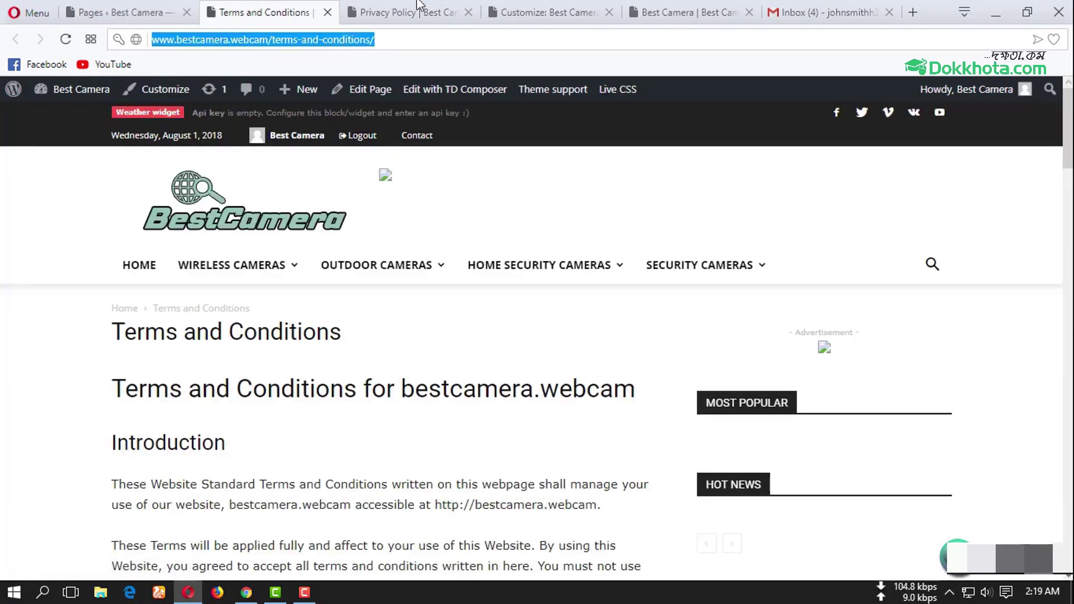
left_click(559, 8)
double_click(96, 375)
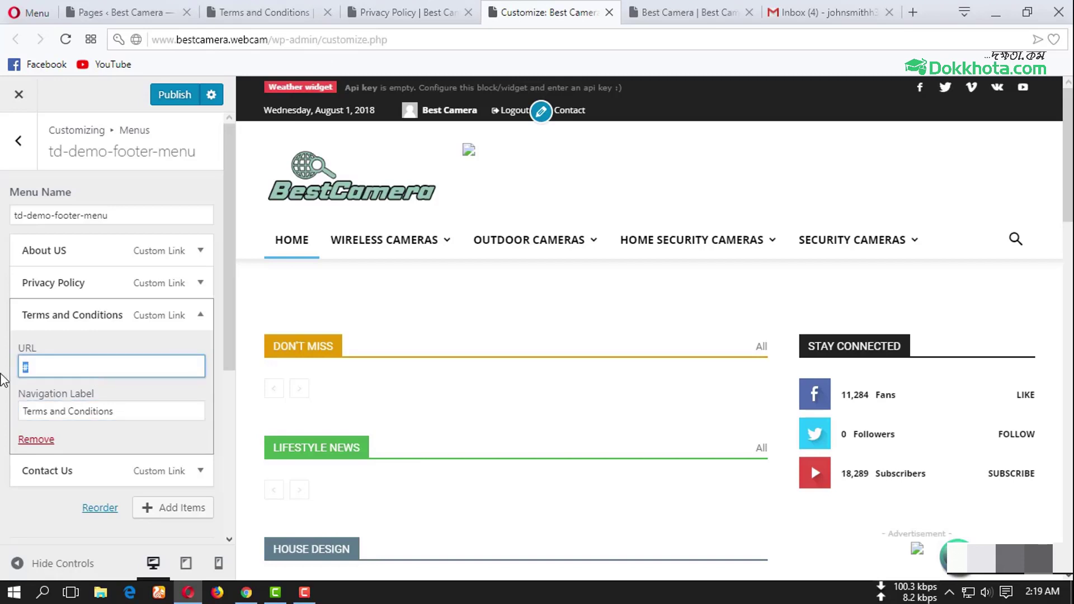
key("ctrl+v")
left_click(200, 315)
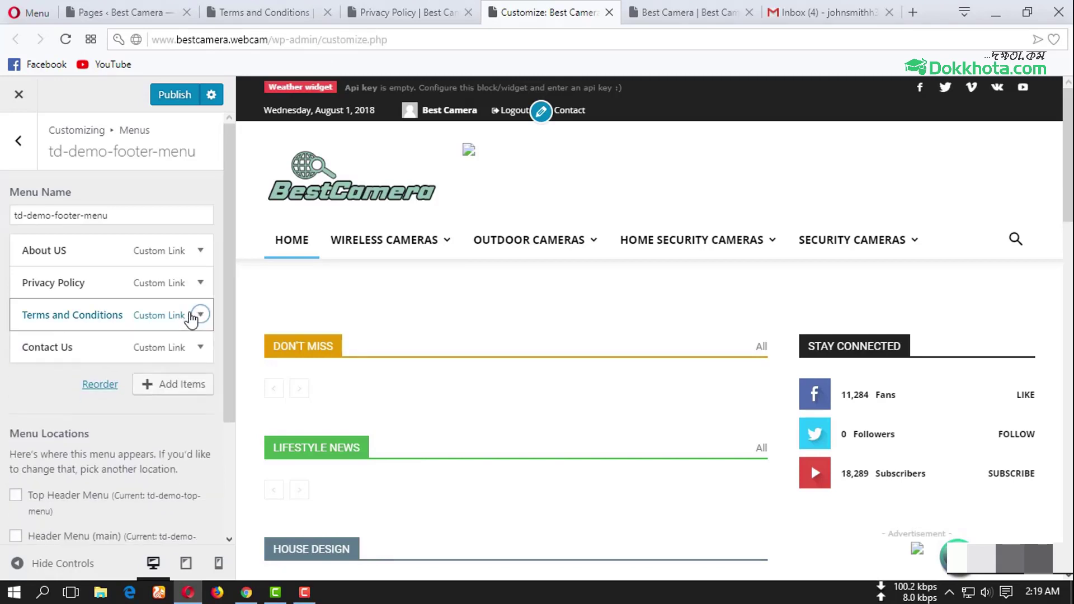
left_click(196, 348)
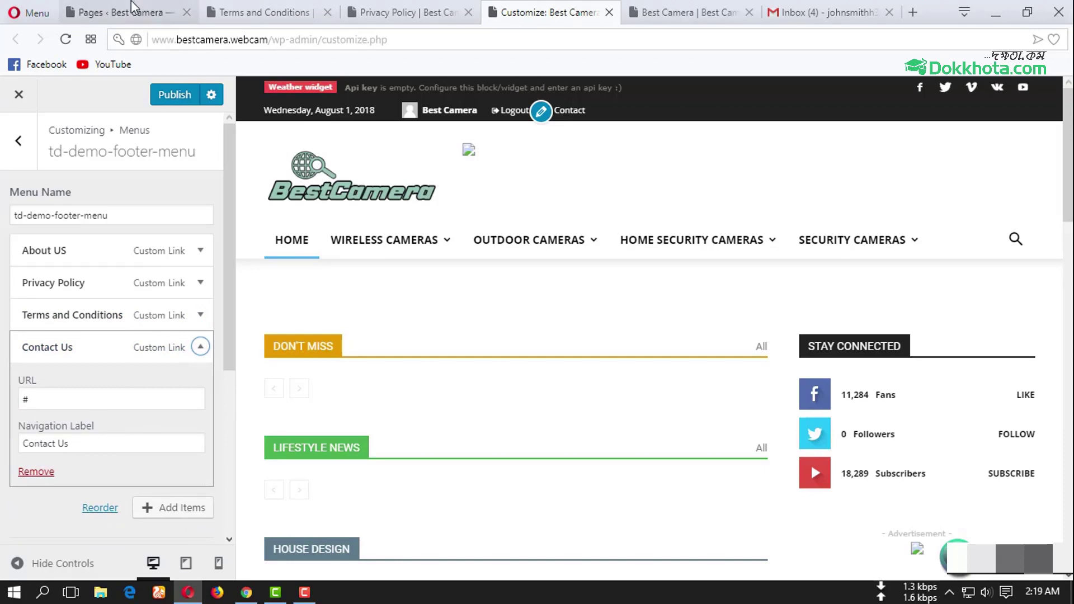
left_click(120, 12)
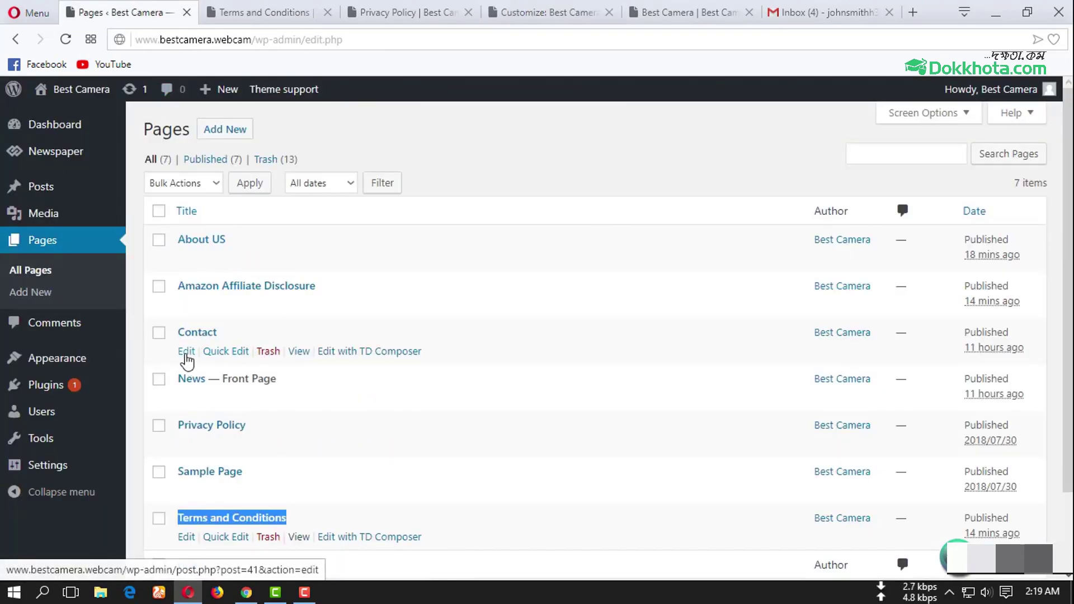
middle_click(300, 351)
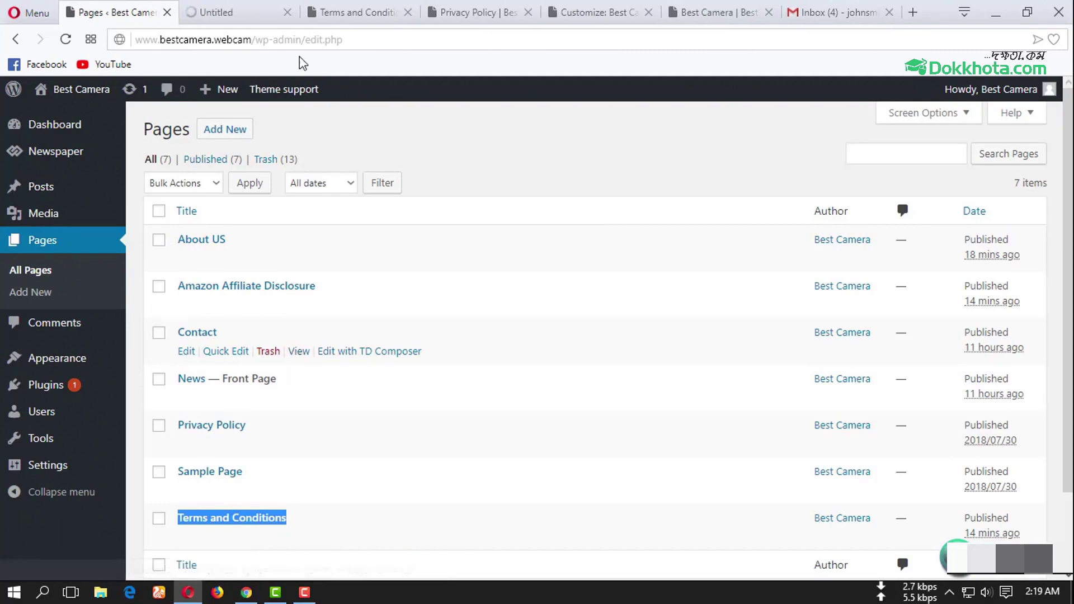
left_click(240, 11)
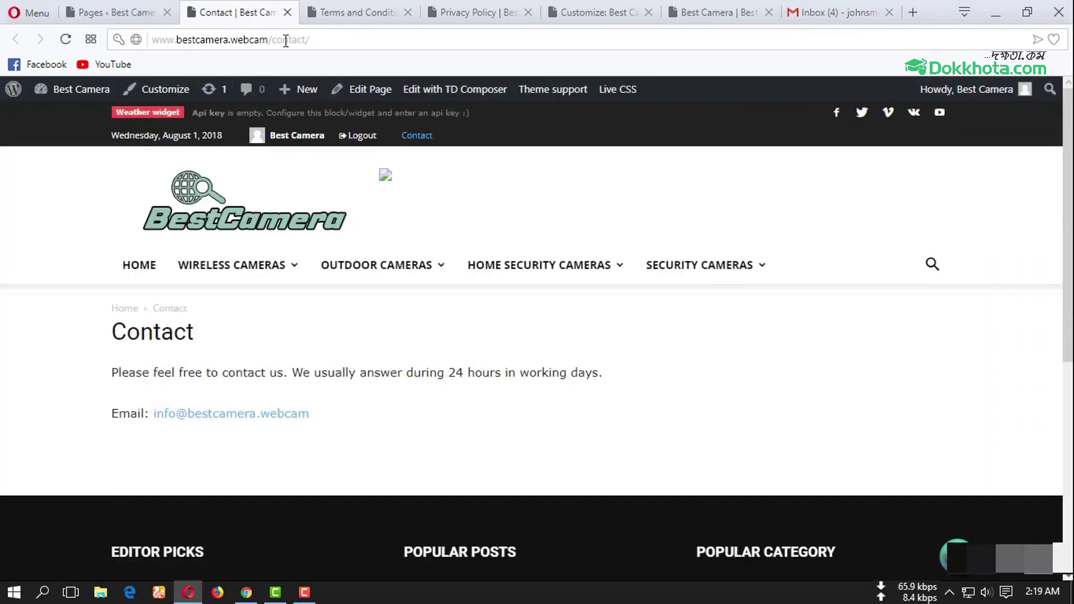
left_click(286, 41)
key("ctrl+c")
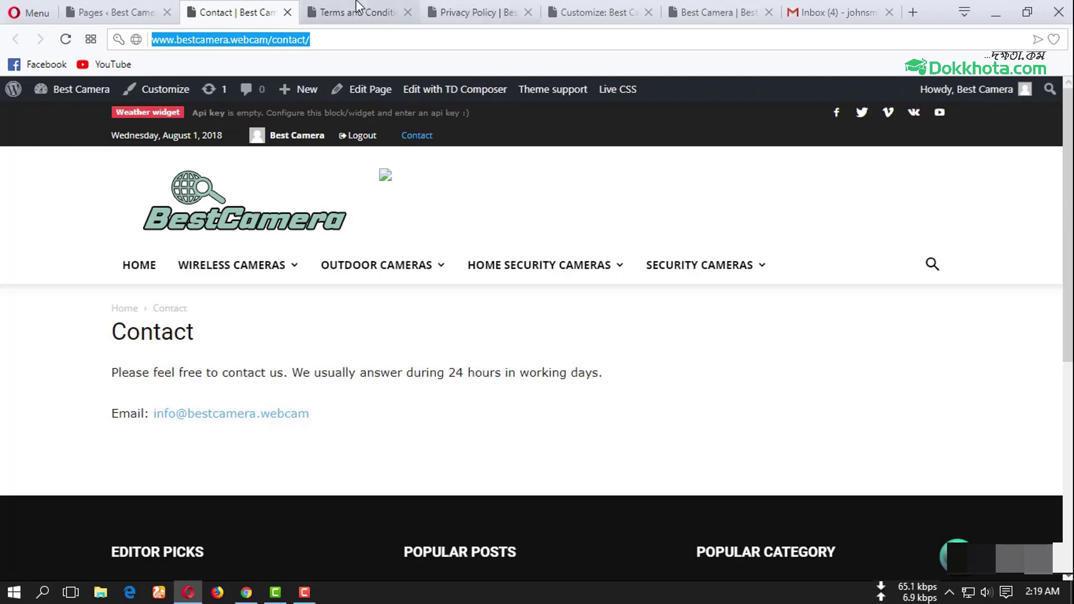
left_click(352, 10)
left_click(472, 6)
left_click(593, 11)
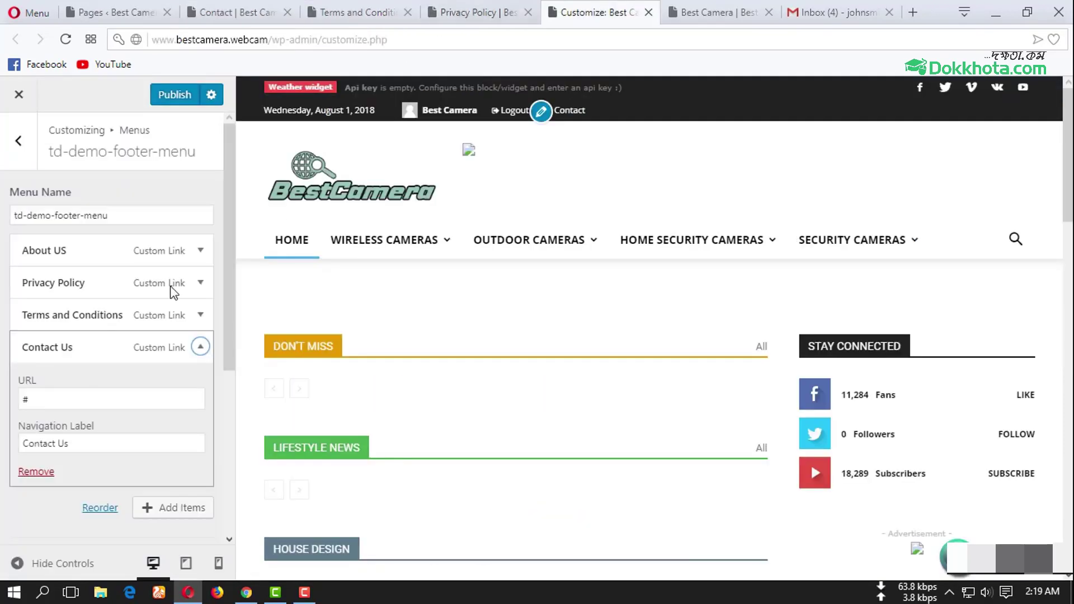
double_click(62, 408)
key("ctrl+v")
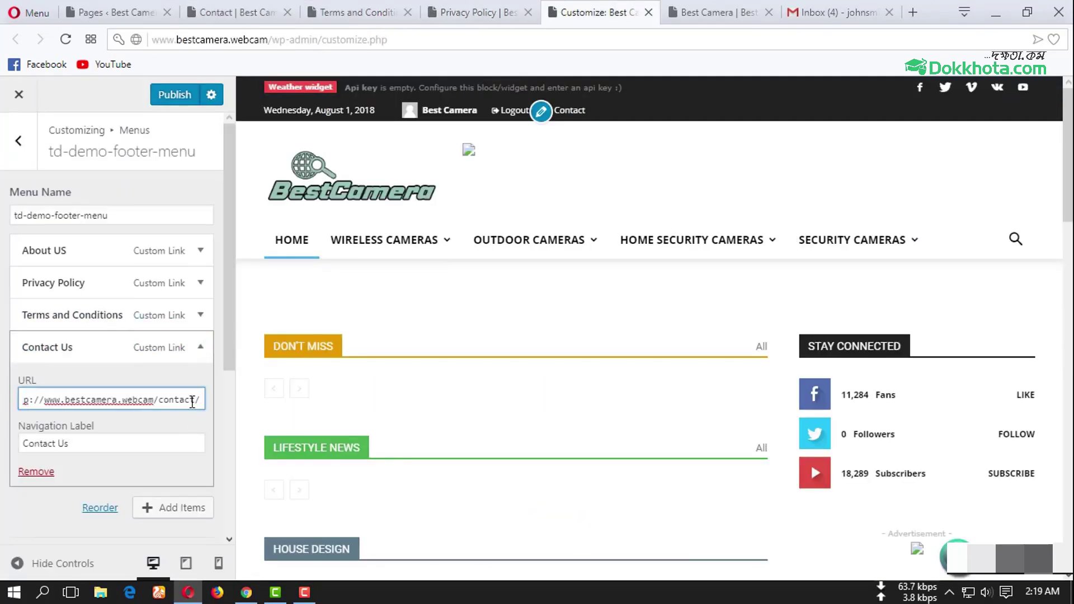
left_click(200, 349)
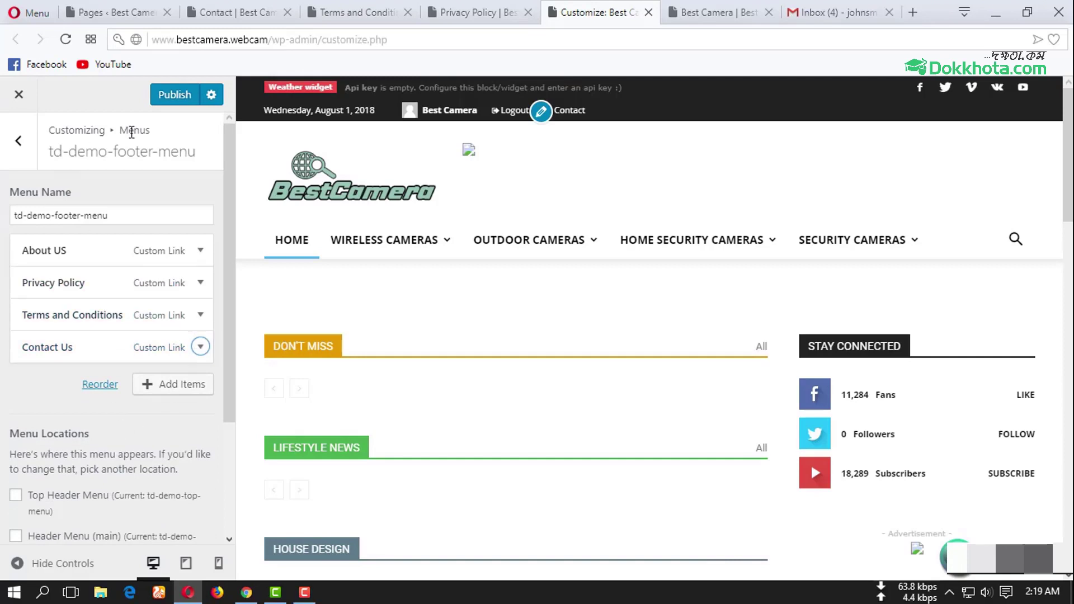
Step: Publish the footer menu changes and reload the homepage, closing the live page tabs and the Customizer
left_click(175, 96)
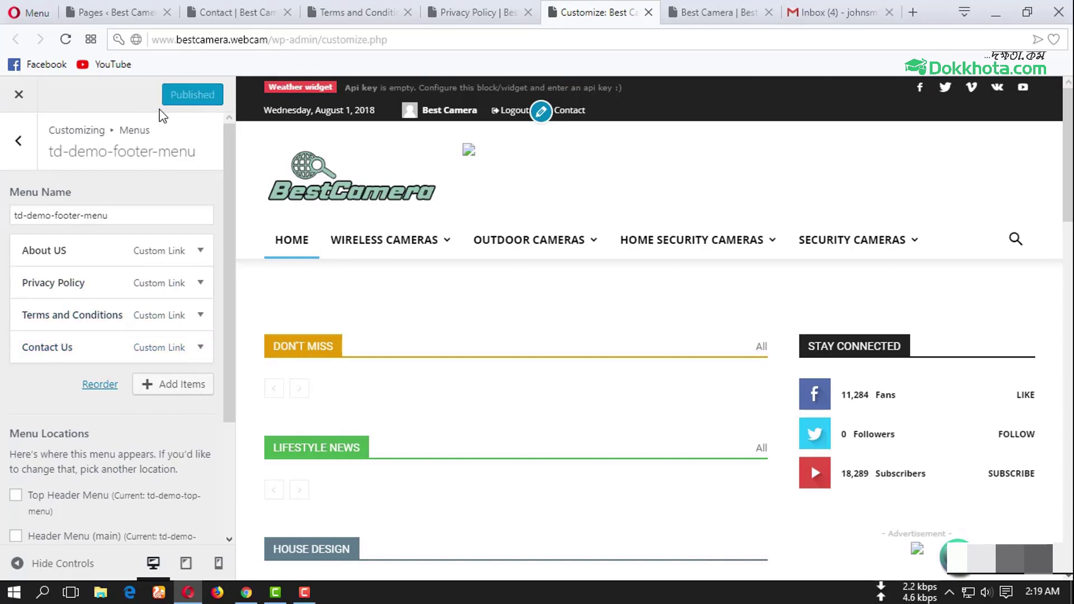
left_click(269, 13)
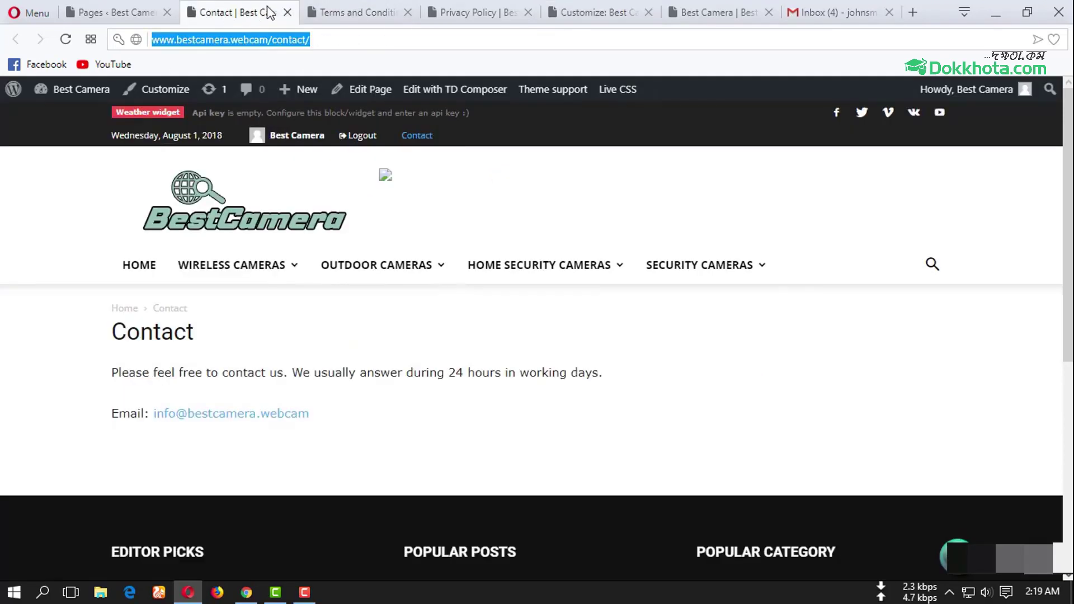
left_click(288, 12)
left_click(289, 12)
left_click(288, 12)
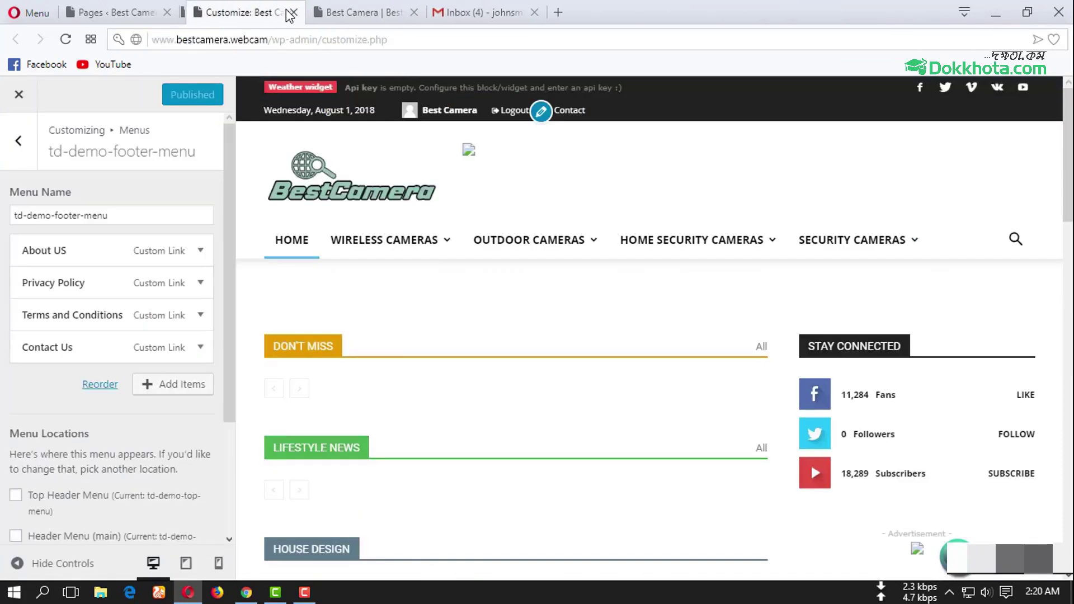
left_click(289, 13)
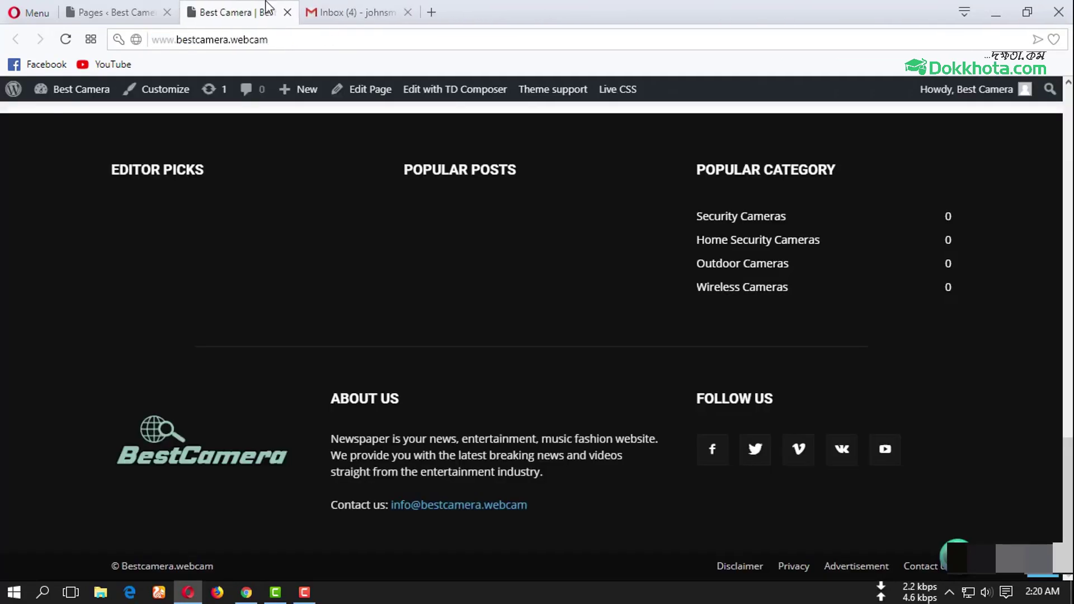
left_click(69, 38)
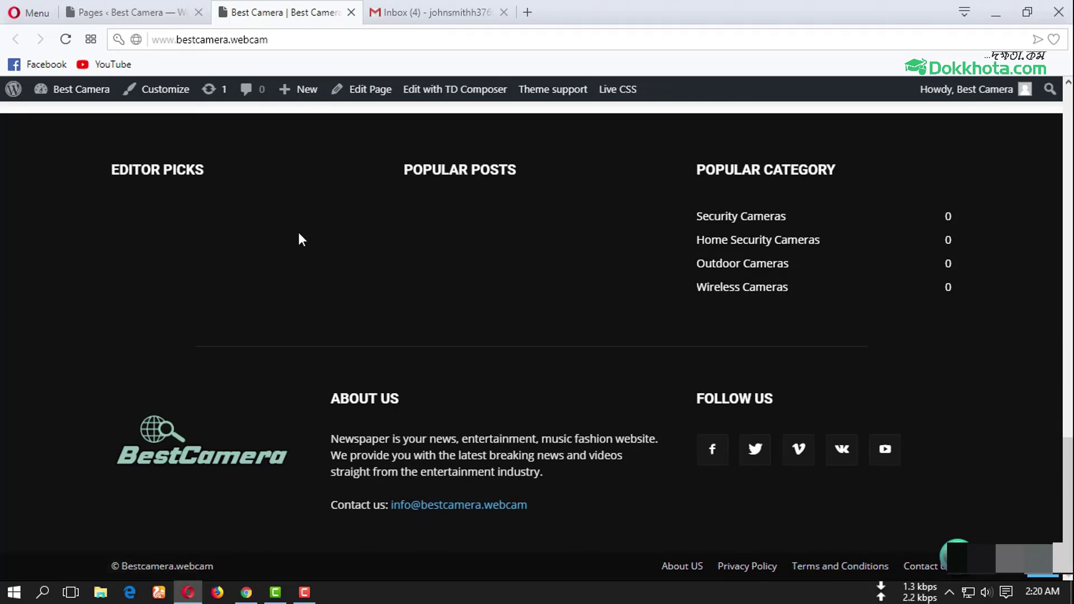
Step: View the live Amazon Affiliate Disclosure page in a separate tab from the Pages list
left_click(168, 14)
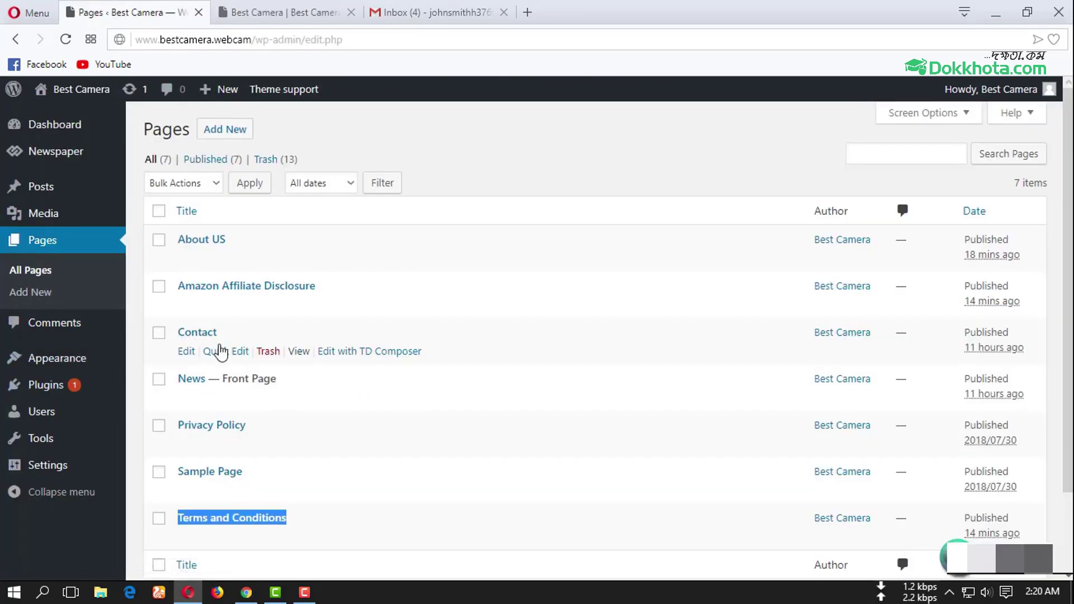
scroll(231, 282, "down", 1)
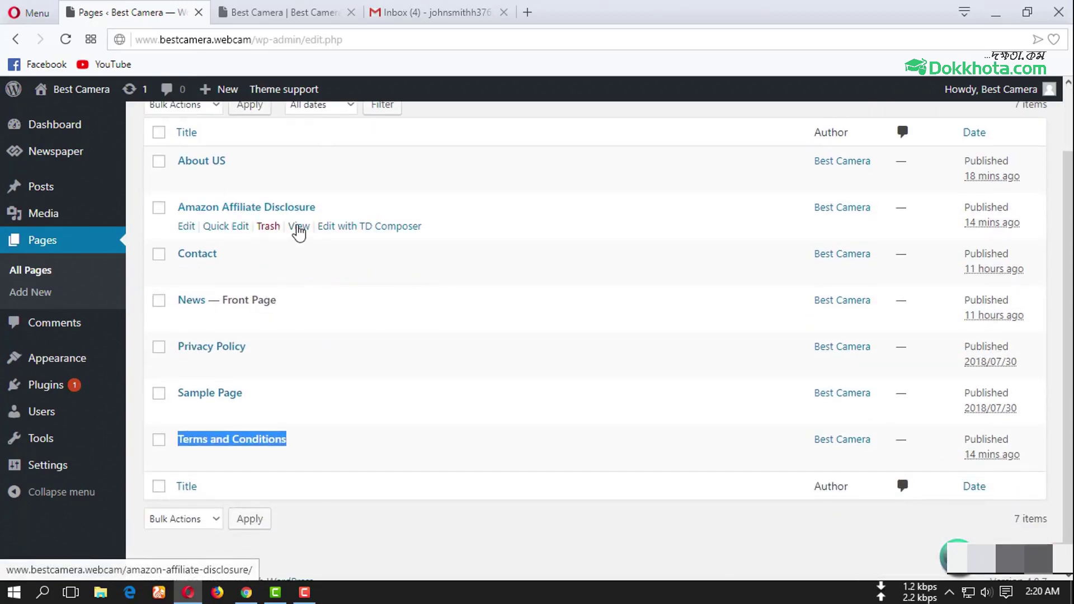
middle_click(296, 228)
left_click(282, 12)
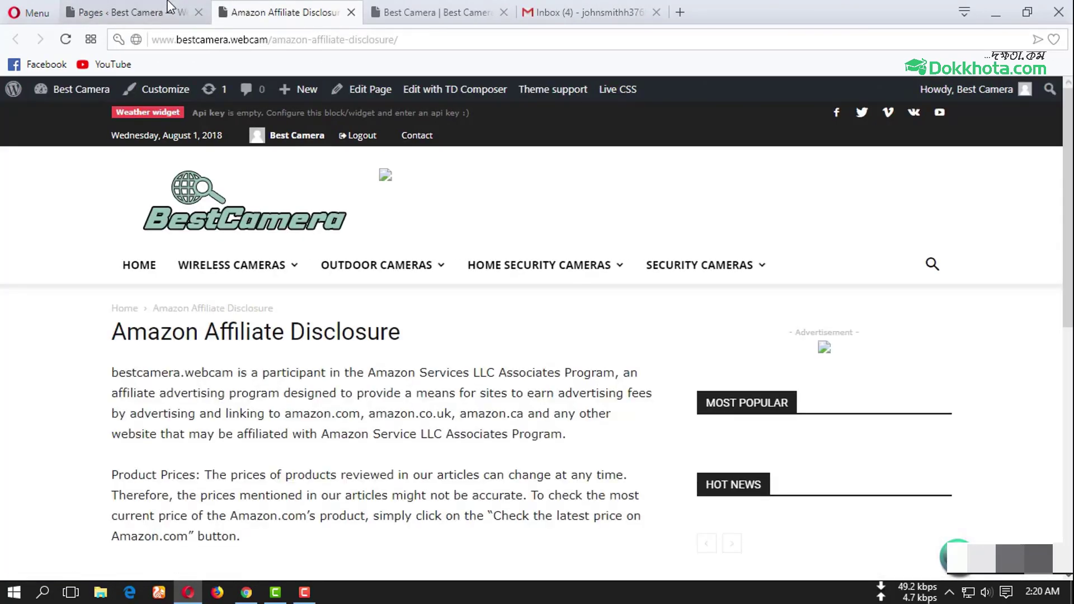
Step: Reopen the Customizer through the site's dashboard and open the td-demo-footer-menu for editing
left_click(376, 8)
mouse_move(92, 98)
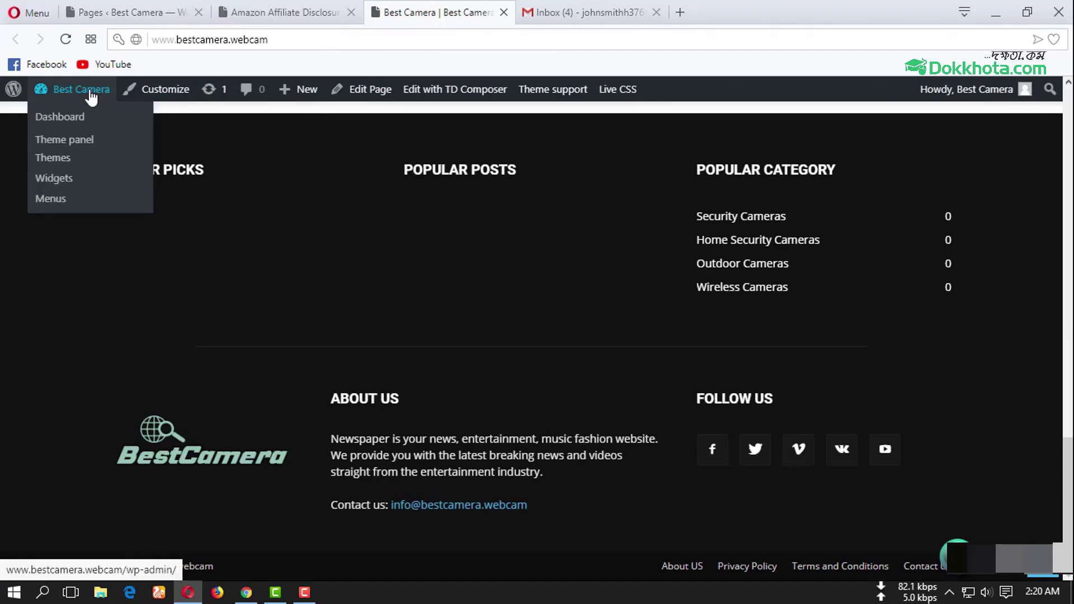
left_click(60, 117)
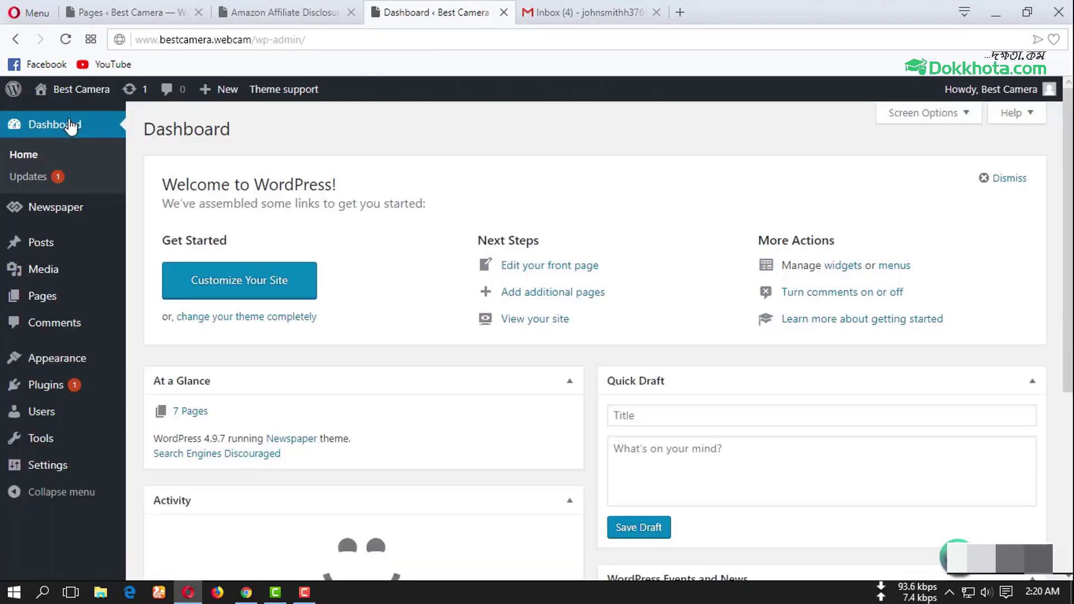
mouse_move(84, 358)
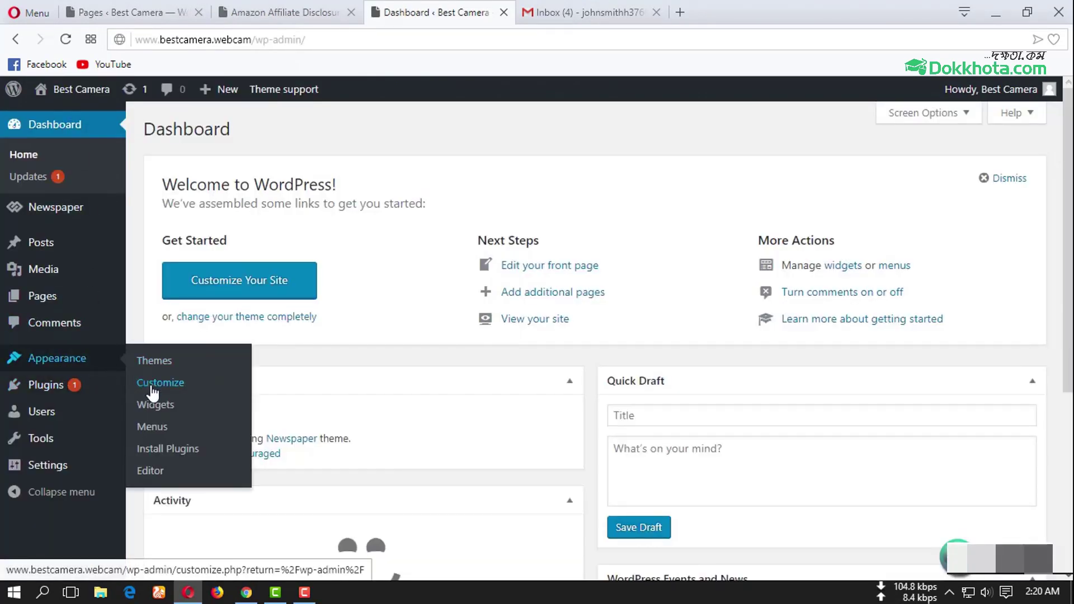
left_click(151, 384)
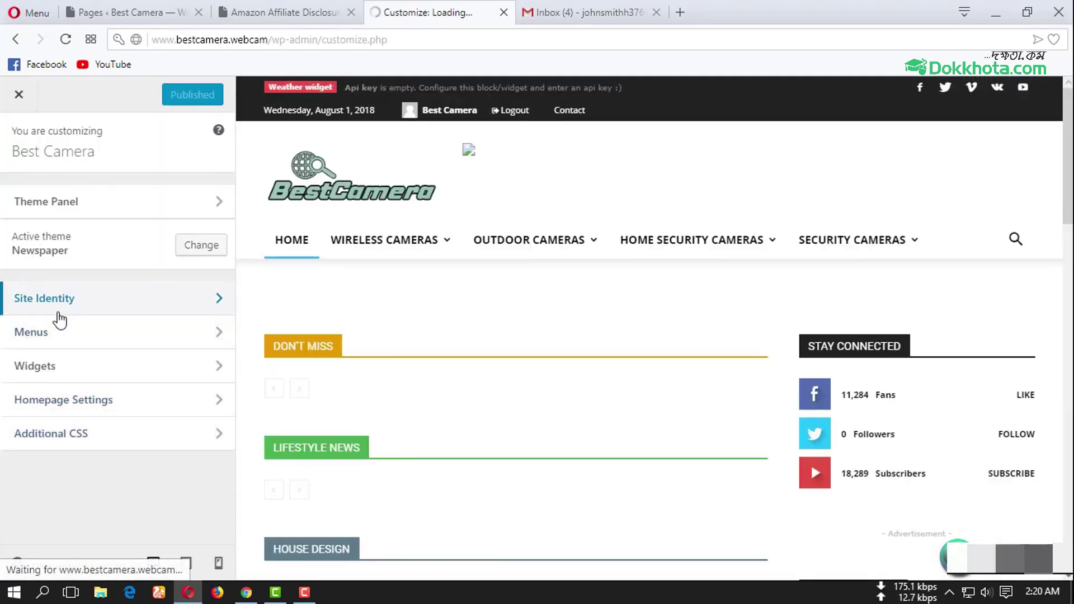
left_click(63, 334)
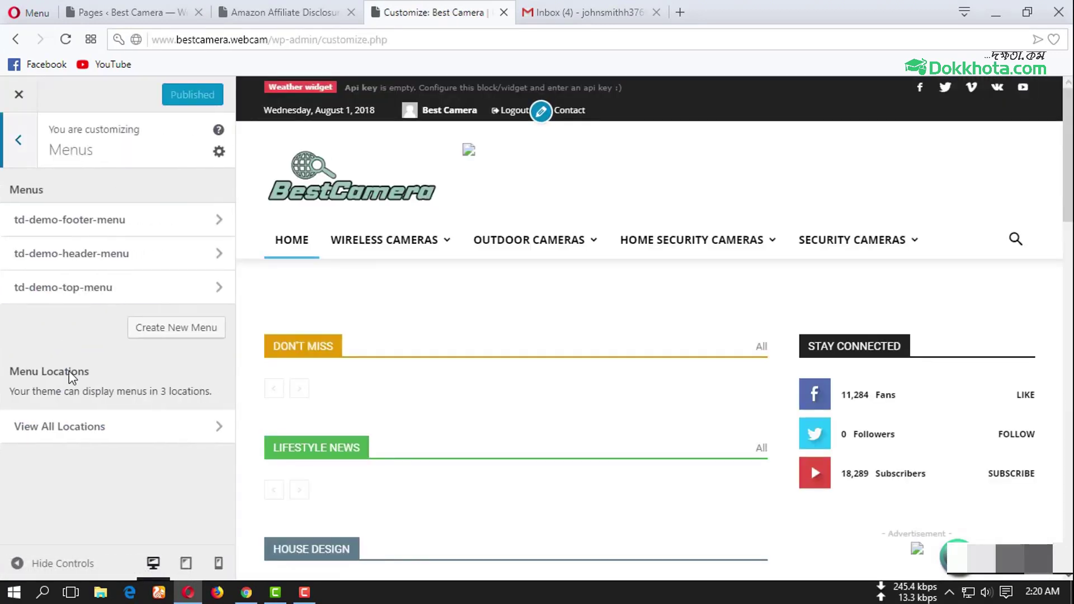
left_click(55, 427)
left_click(37, 512)
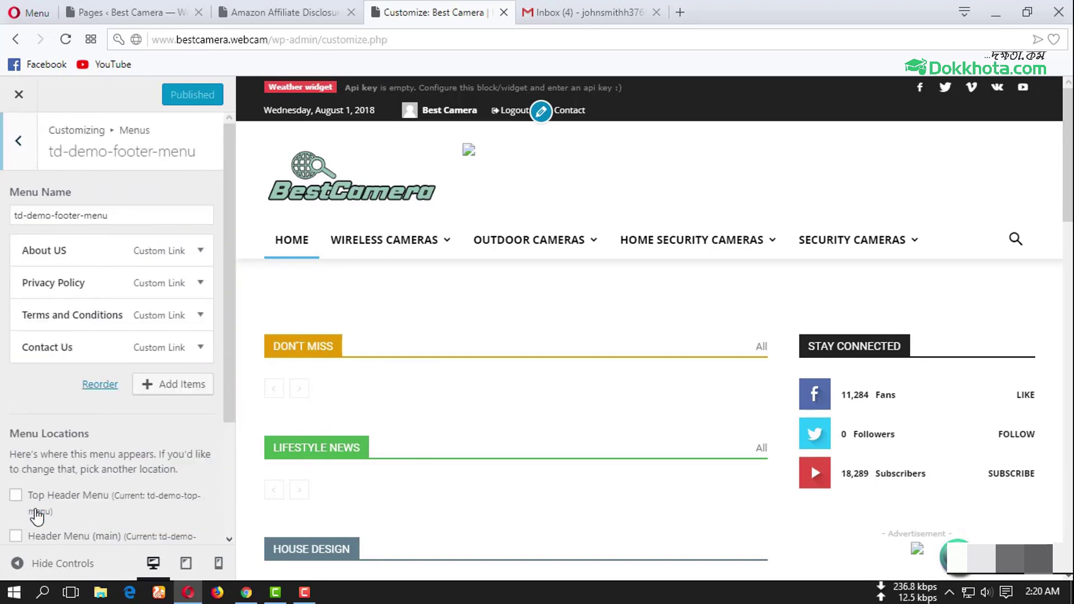
left_click(168, 386)
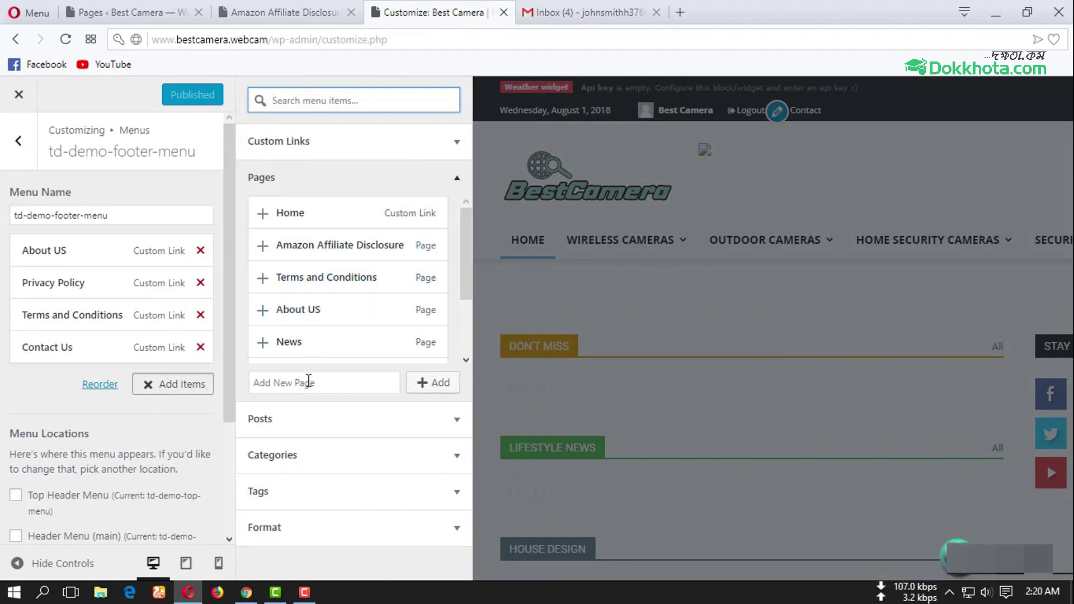
left_click(281, 142)
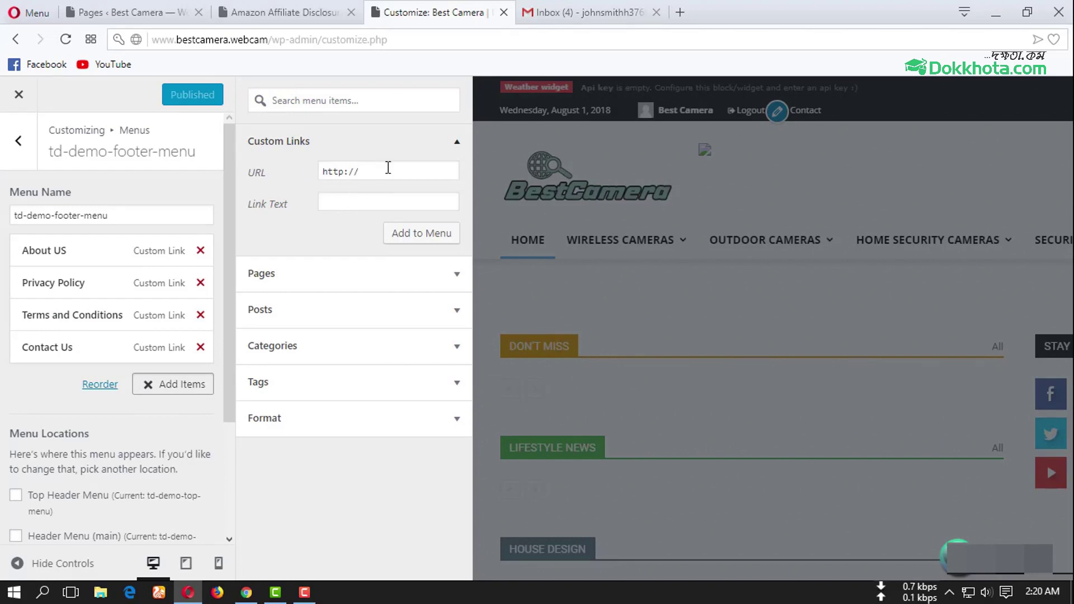
left_click(295, 11)
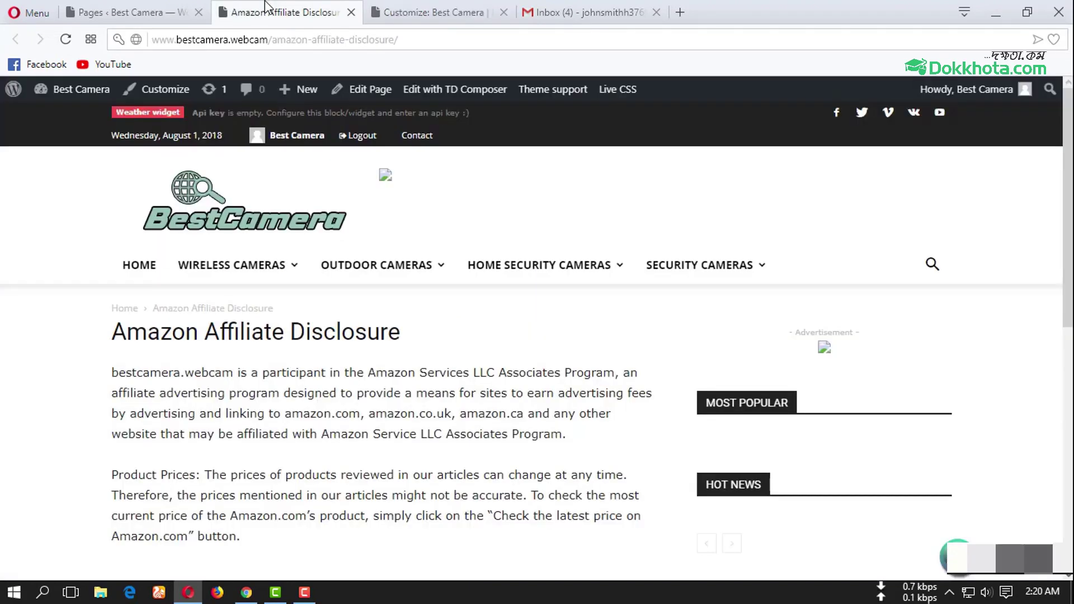
left_click(302, 41)
left_click(432, 7)
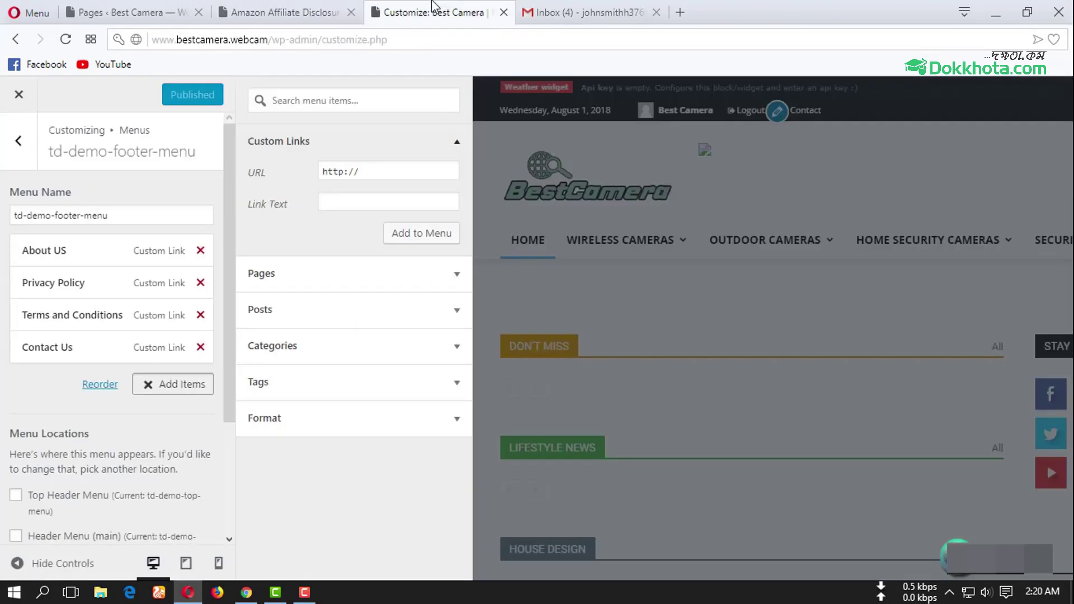
left_click(375, 169)
key("ctrl+v")
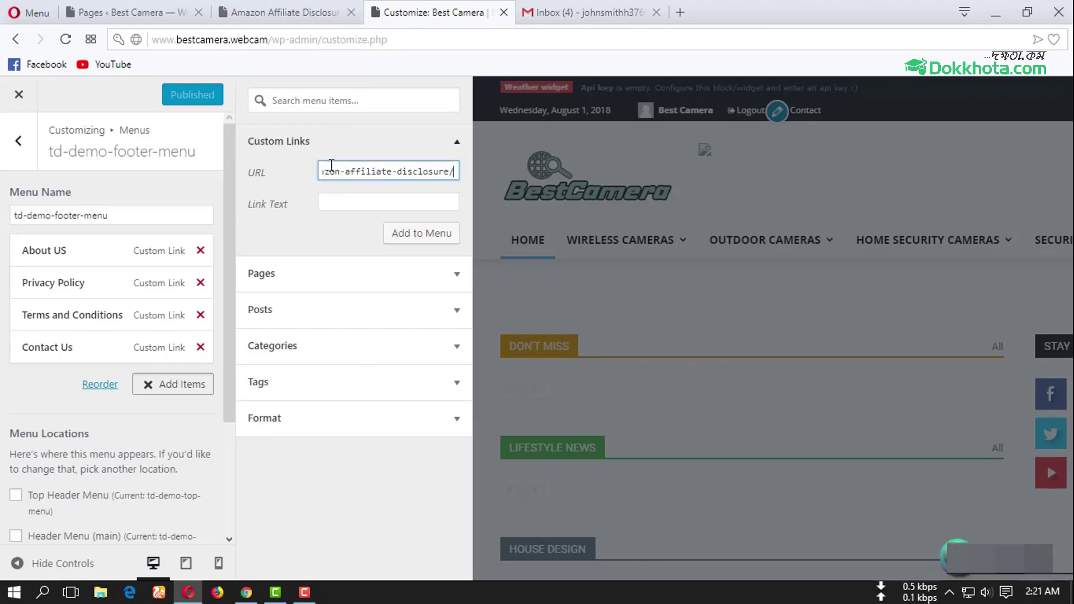
Step: Copy the live page's title, Amazon Affiliate Disclosure, as the custom link's text and add the link to the footer menu
key("ctrl+Tab")
left_click_drag(118, 334, 399, 336)
key("ctrl+c")
key("ctrl+Tab")
left_click(335, 201)
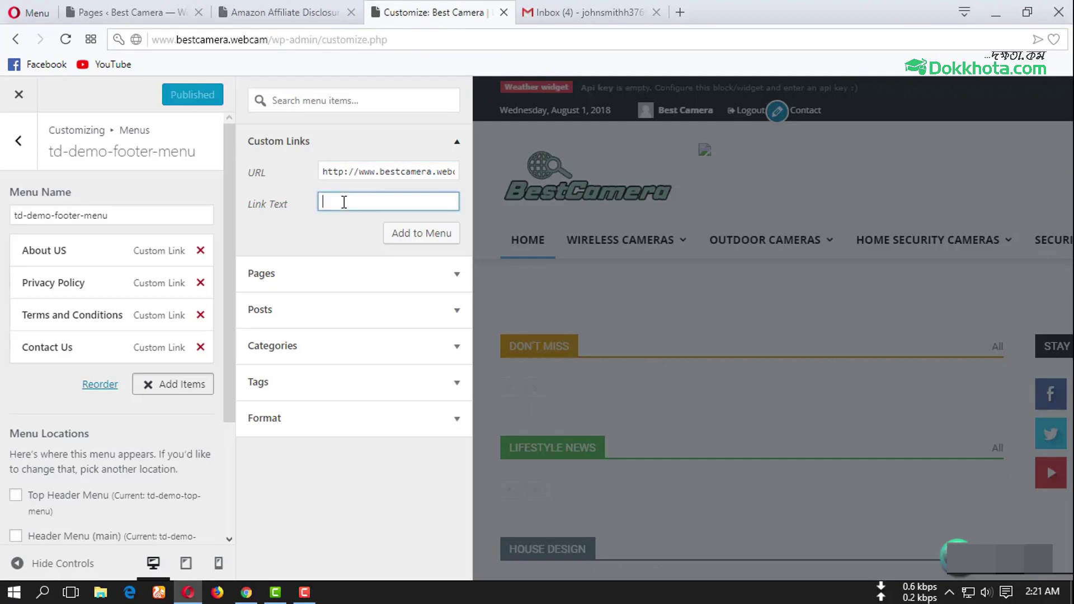
key("ctrl+v")
left_click(417, 238)
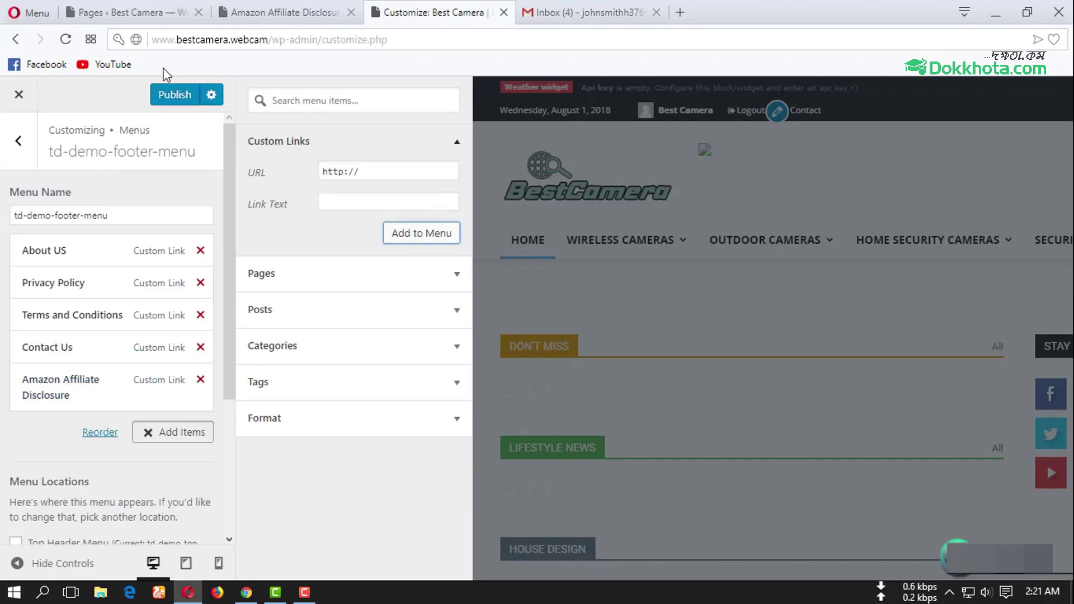
Step: Publish the footer menu changes, then leave the Customizer to review the live homepage's sections and footer links
left_click(179, 96)
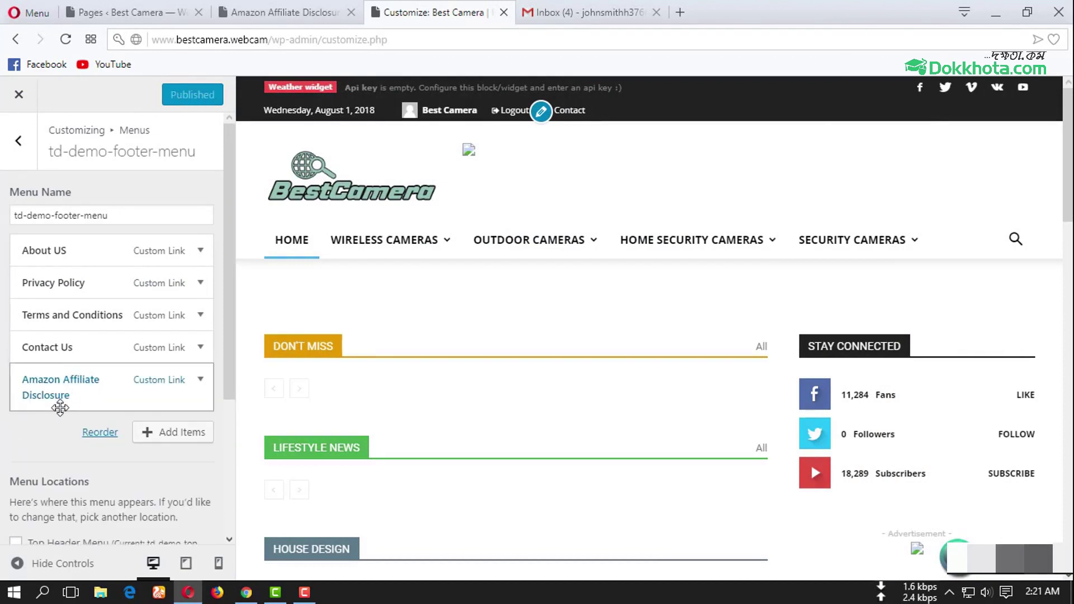
left_click(18, 95)
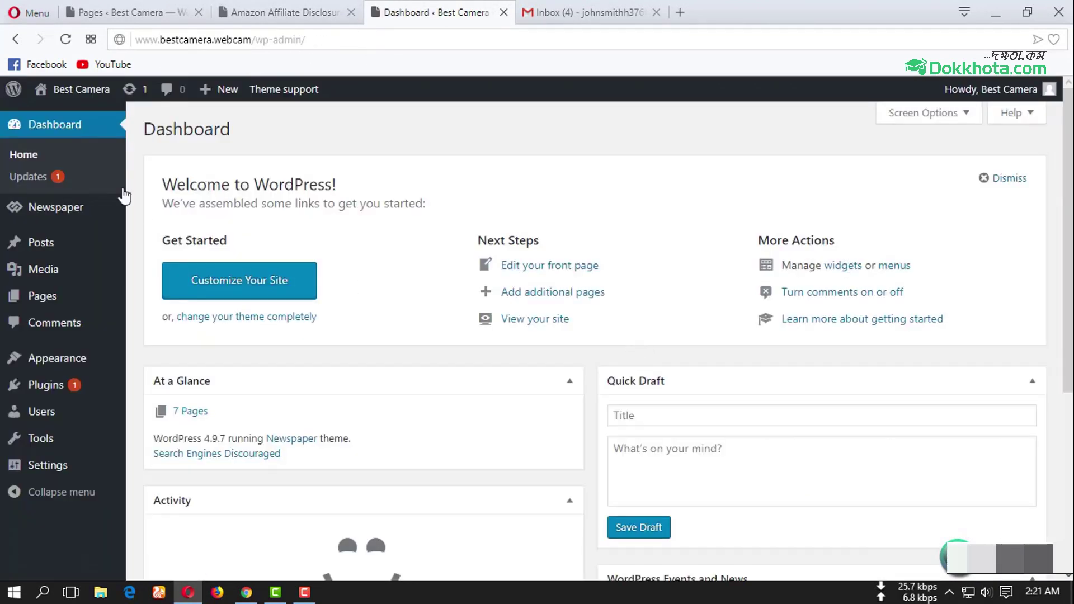
mouse_move(72, 89)
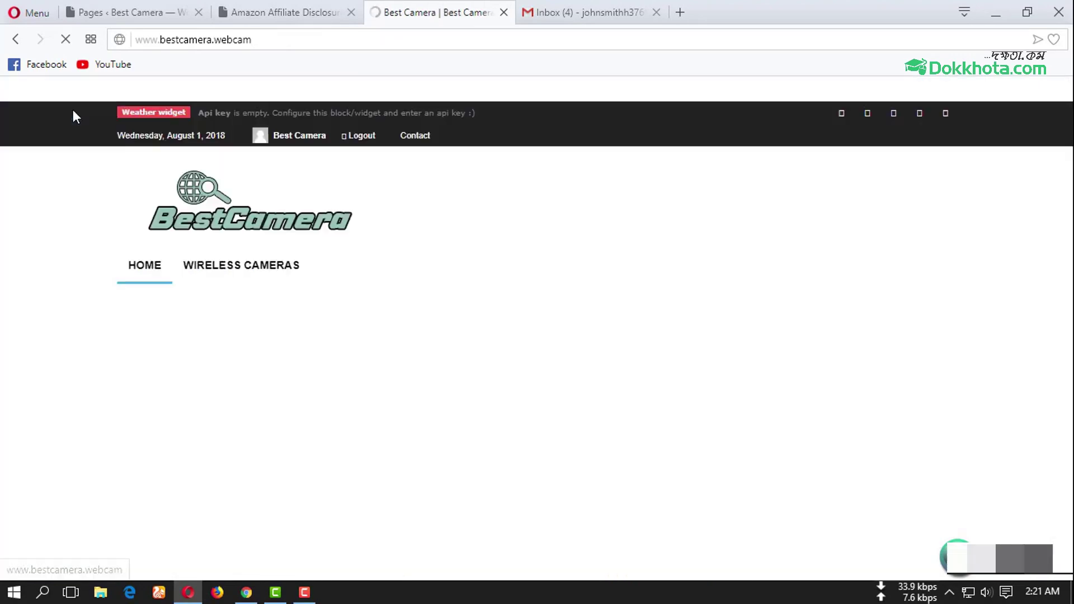
scroll(576, 358, "down", 10)
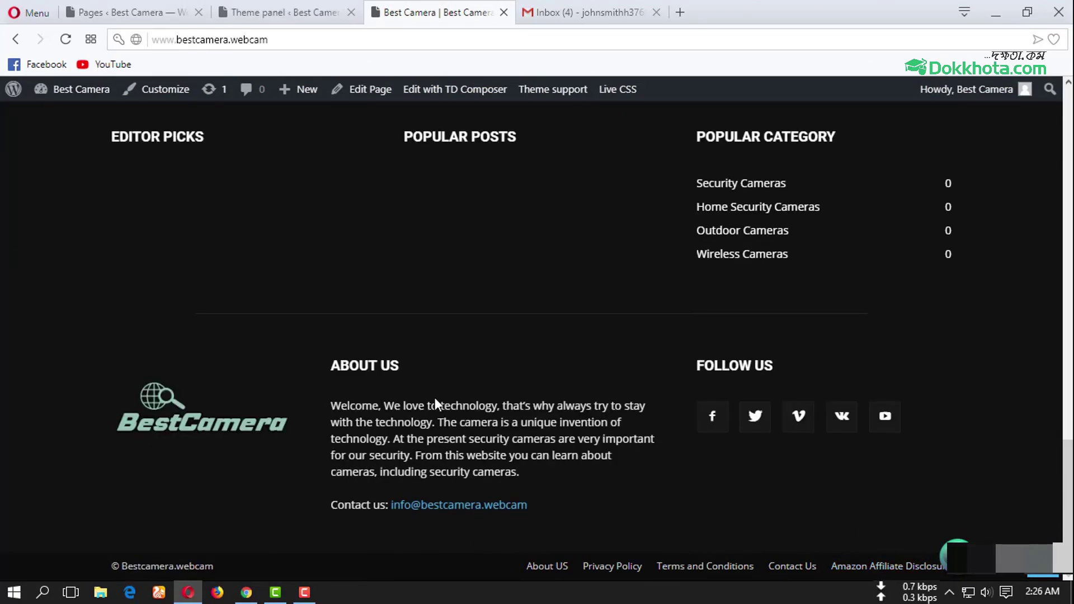
scroll(435, 397, "up", 20)
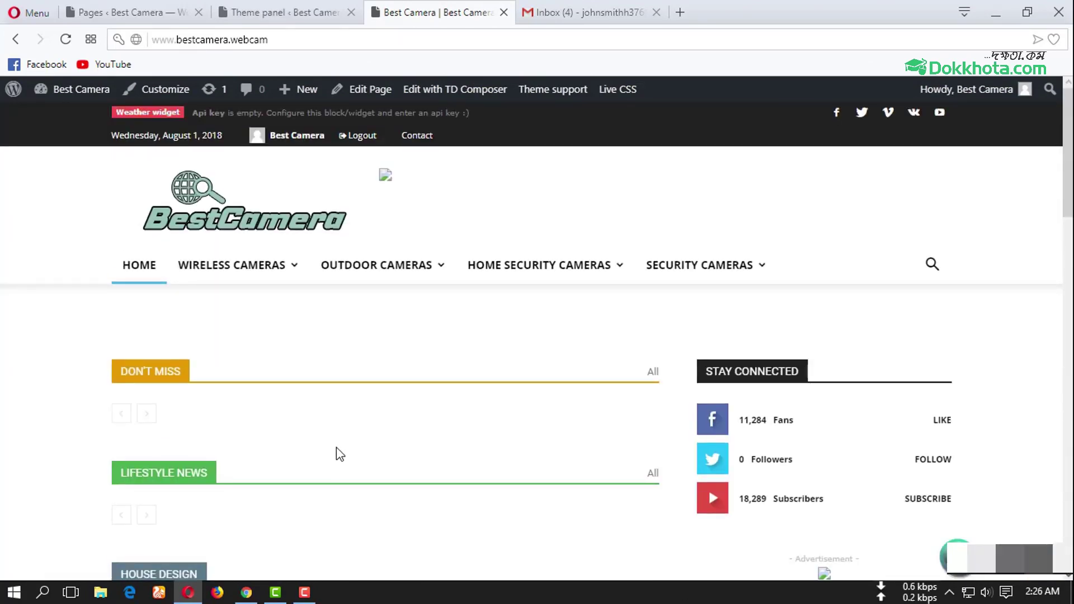
scroll(320, 348, "down", 9)
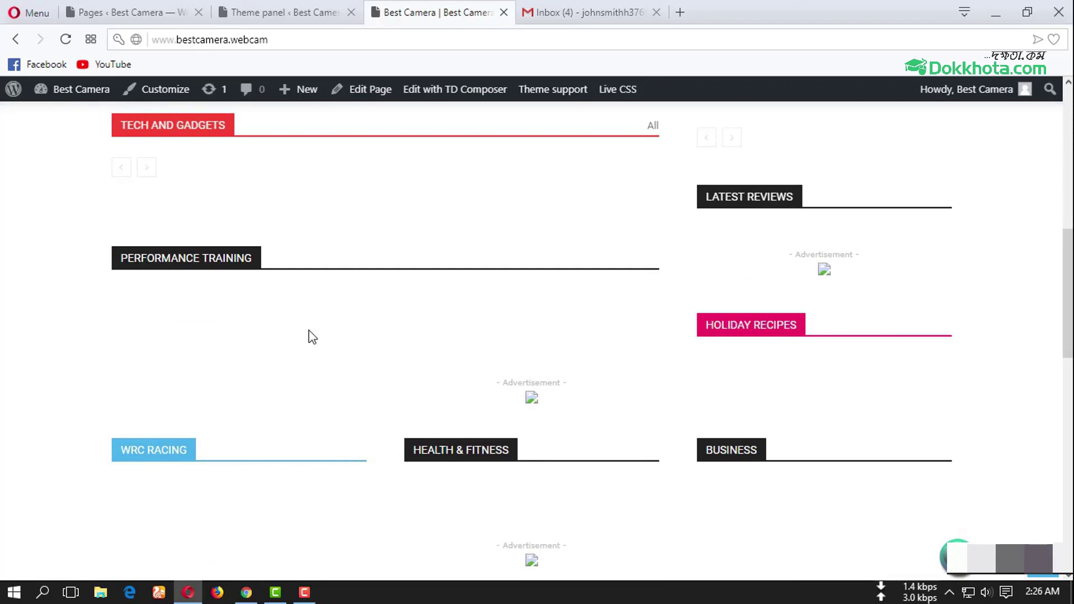